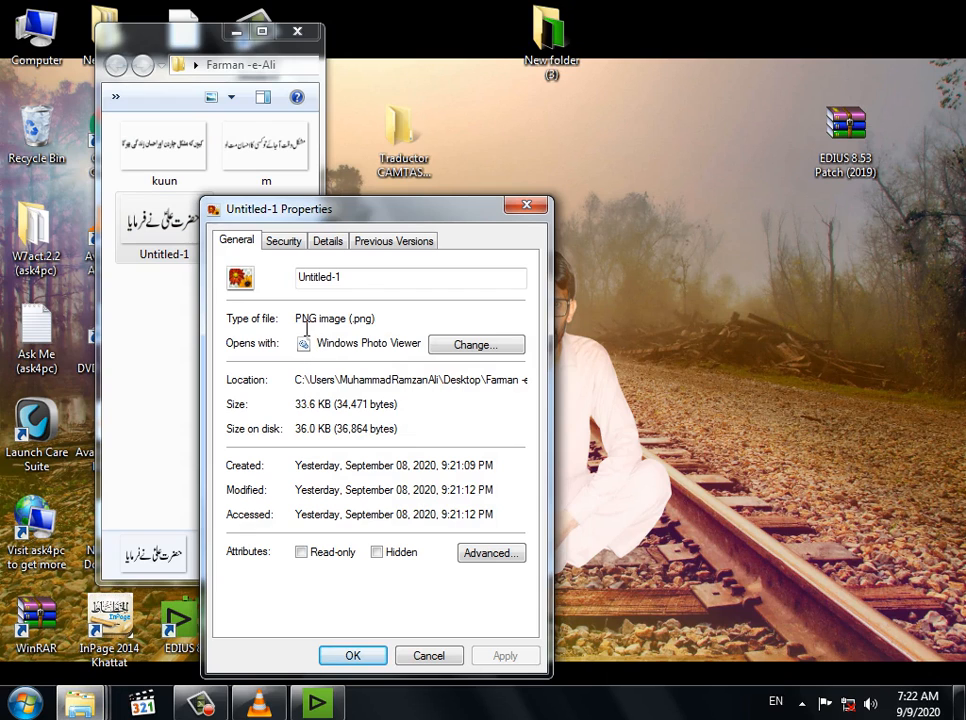
Close the Untitled-1 properties, import the desktop's New folder (3) into the EDIUS bin and open it there
click(526, 205)
click(259, 351)
drag(556, 52, 612, 220)
click(605, 135)
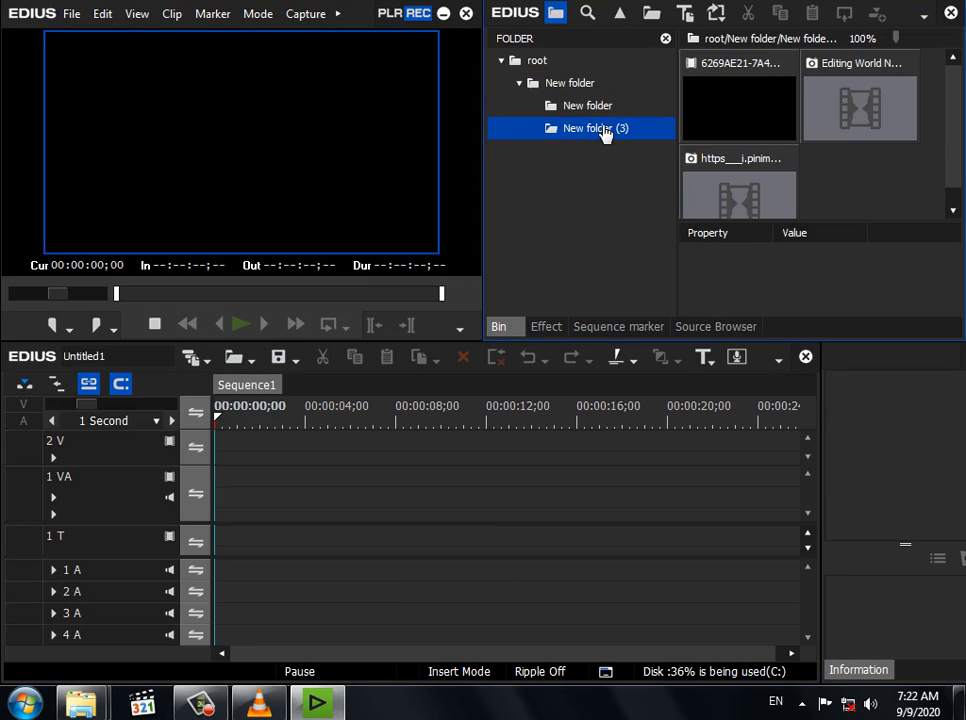
Delete the empty New folder subfolder located beside New folder (3) in the bin
right_click(590, 106)
click(665, 325)
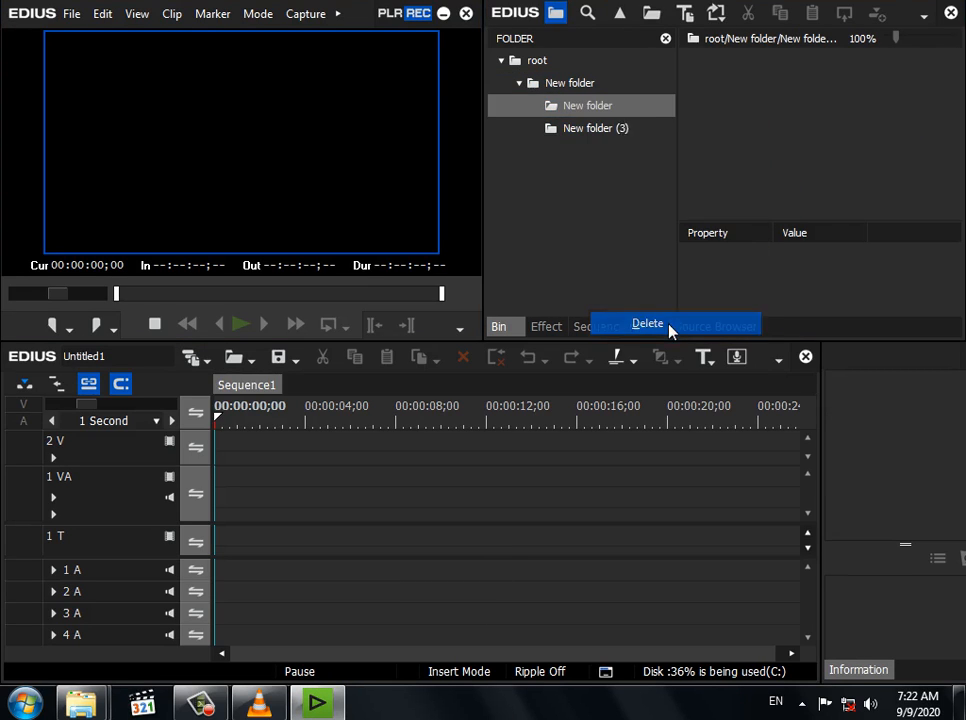
click(652, 202)
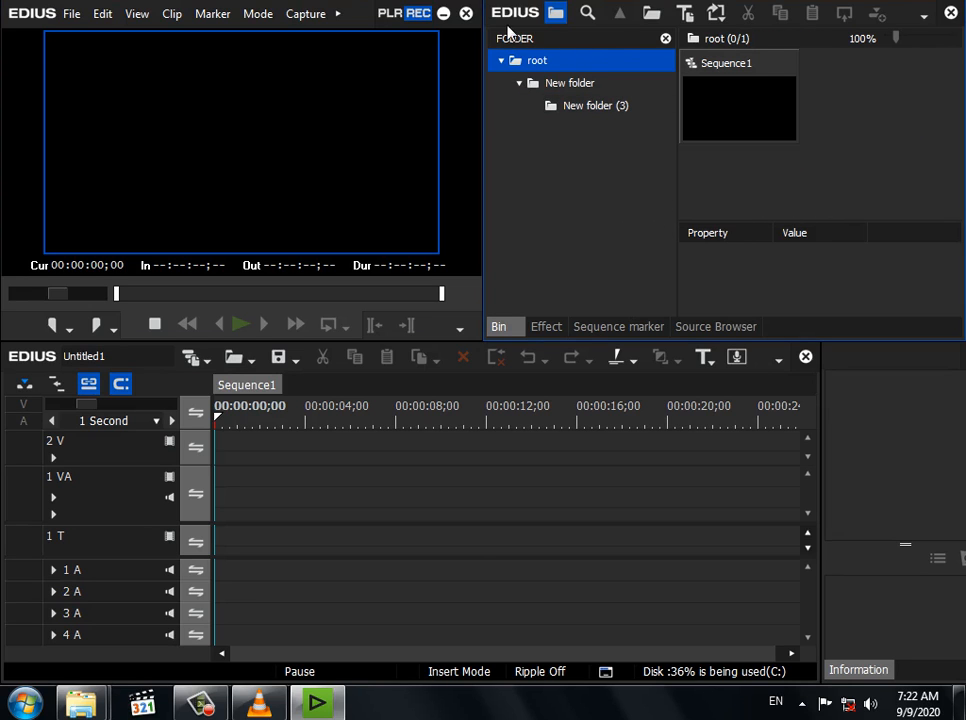
Import the Farman -e-Ali folder from the desktop into the bin's root and open it in EDIUS
click(443, 14)
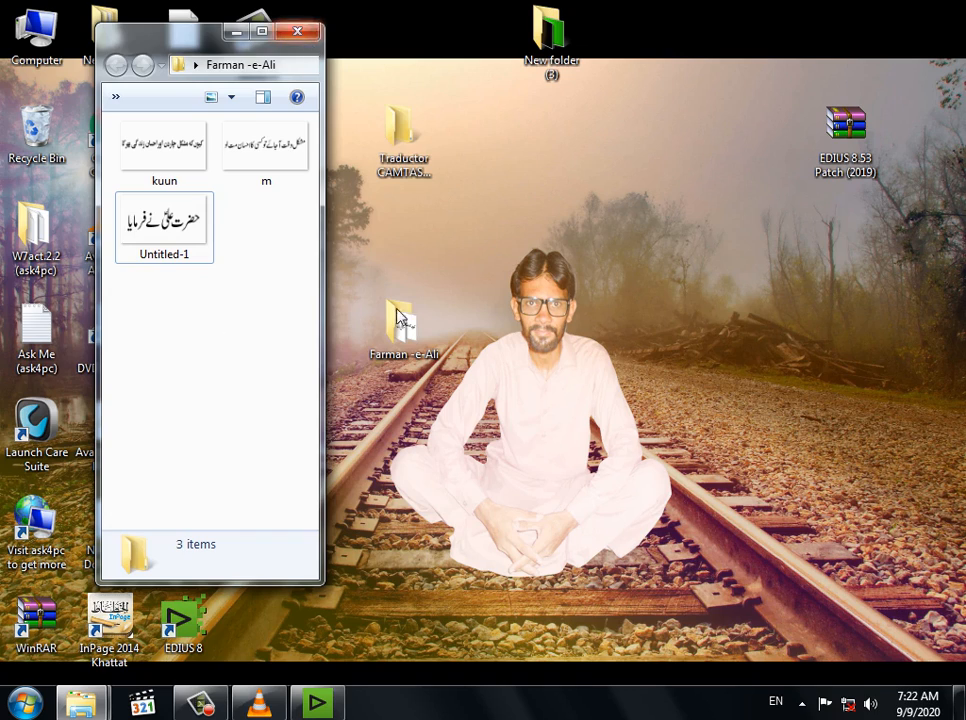
click(294, 34)
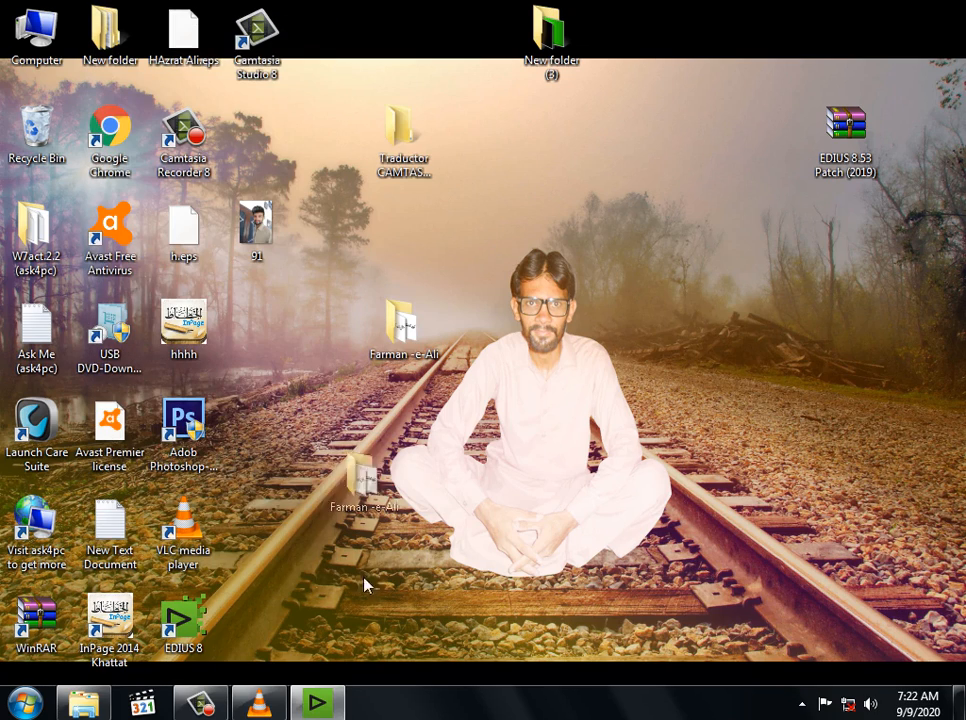
click(317, 700)
drag(330, 705, 605, 280)
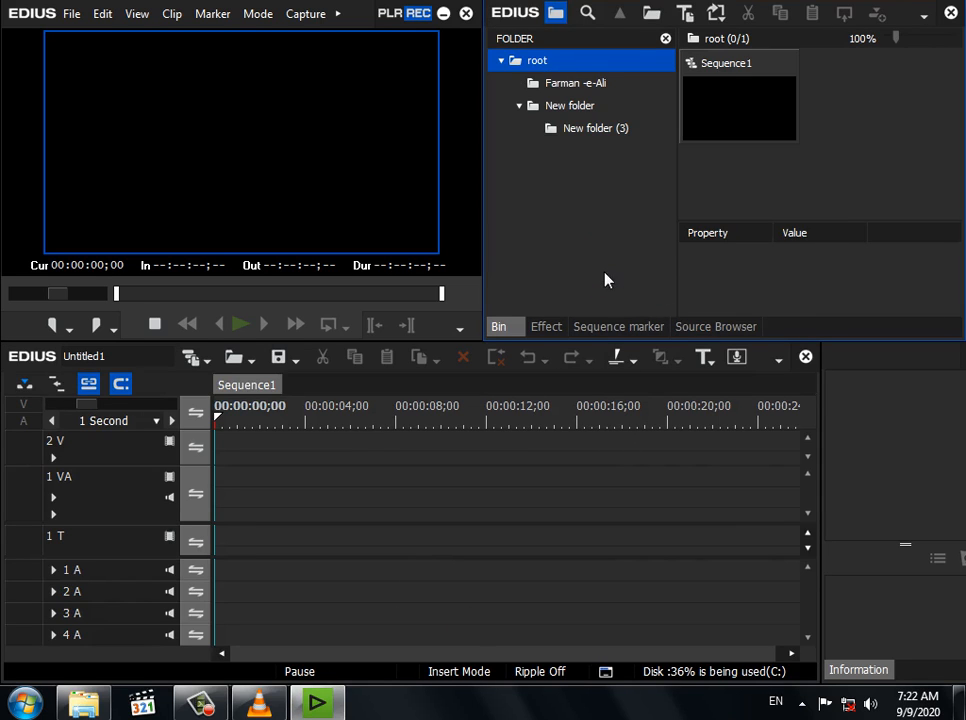
click(578, 88)
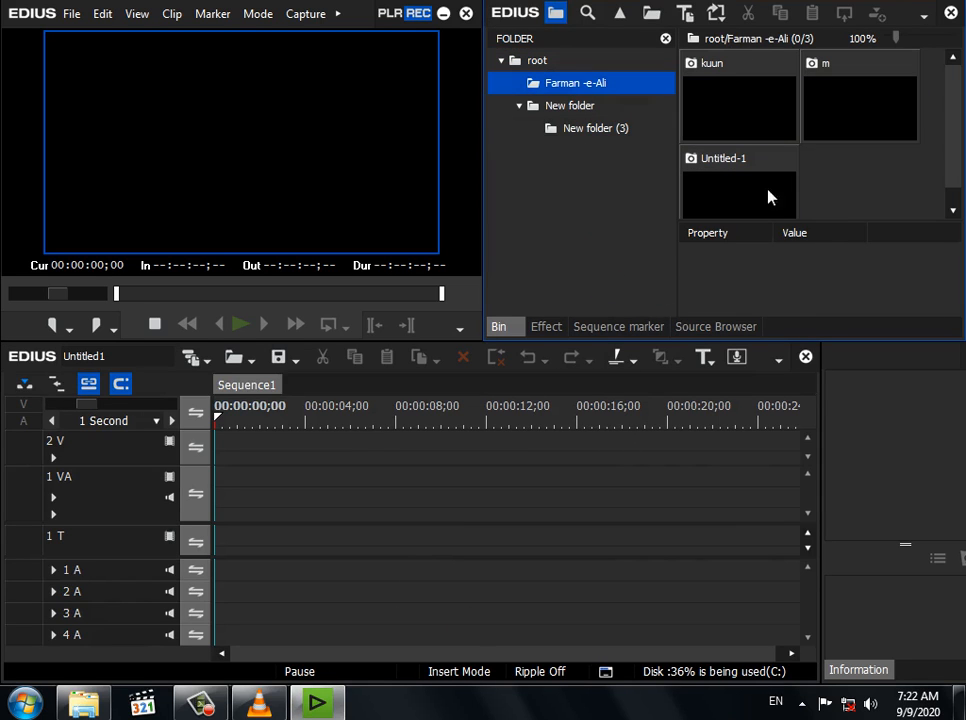
Place the Untitled-1 image at the timeline start, extend it to 00:00:08;08 and put it on track 1 VA
click(841, 119)
drag(765, 183, 224, 471)
drag(326, 445, 401, 464)
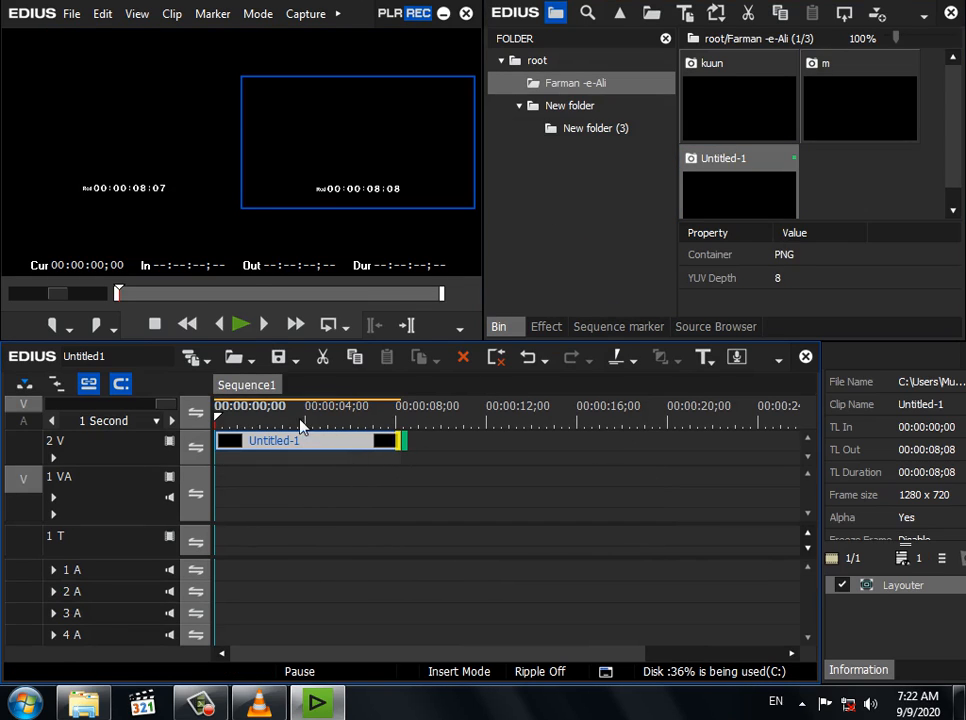
click(400, 495)
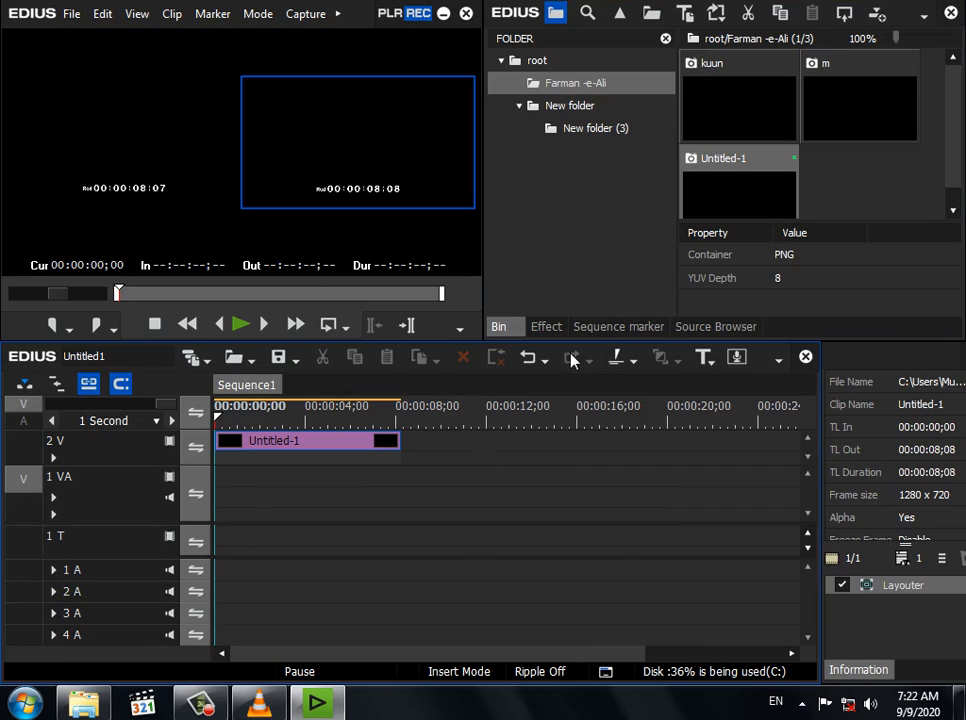
drag(279, 453, 279, 489)
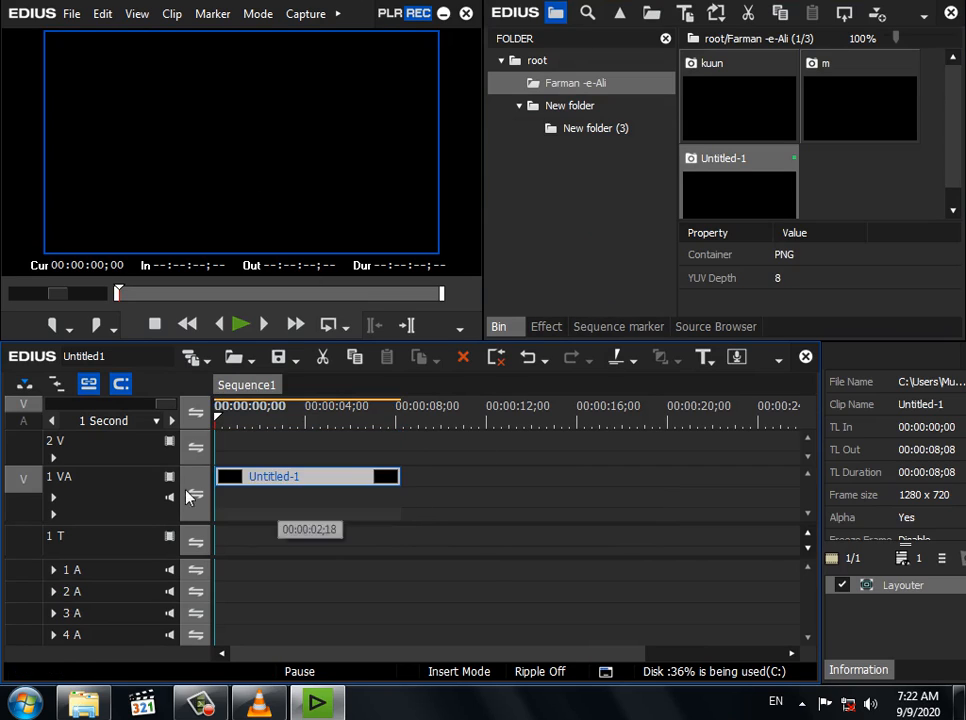
Add one VA track above track 2 V
right_click(121, 453)
mouse_move(314, 292)
click(420, 289)
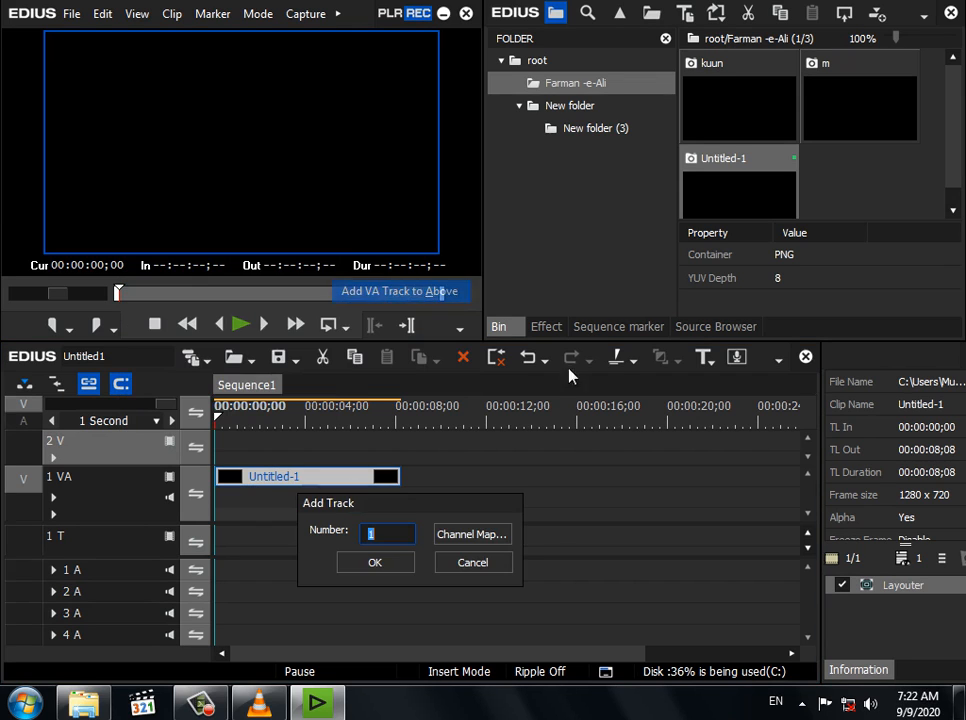
click(385, 573)
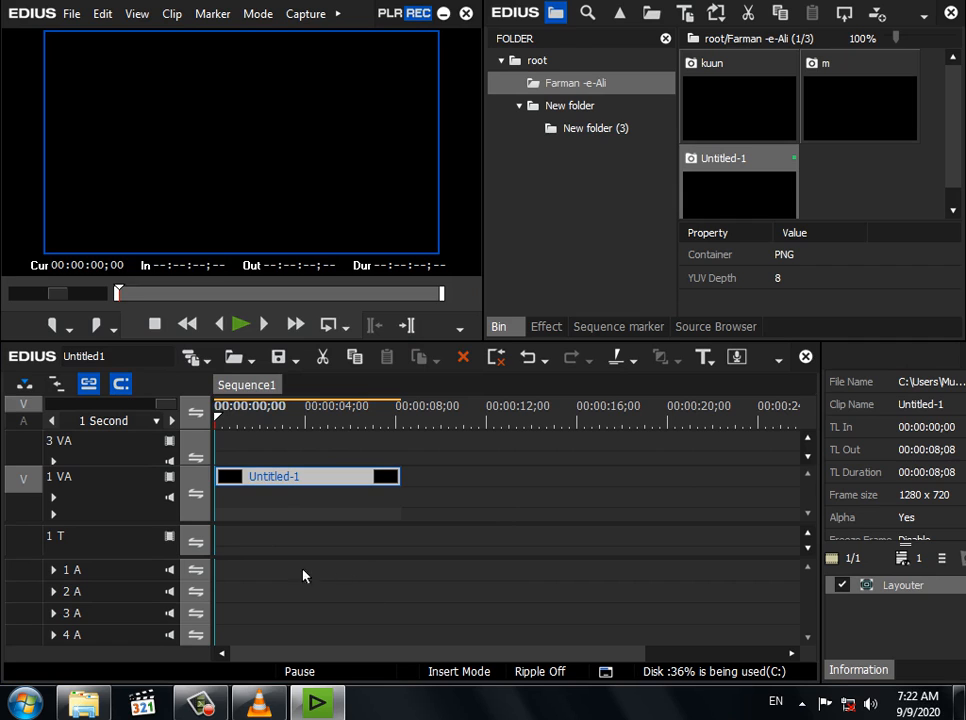
Delete the unused audio tracks 4 A and 3 A
right_click(104, 635)
click(140, 578)
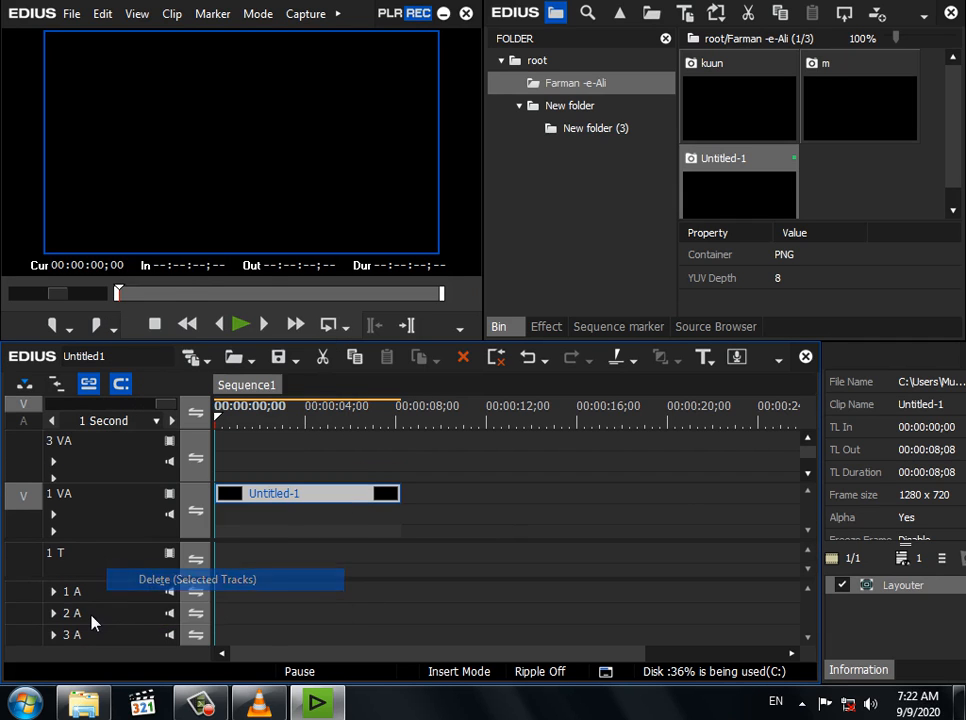
click(100, 640)
right_click(95, 640)
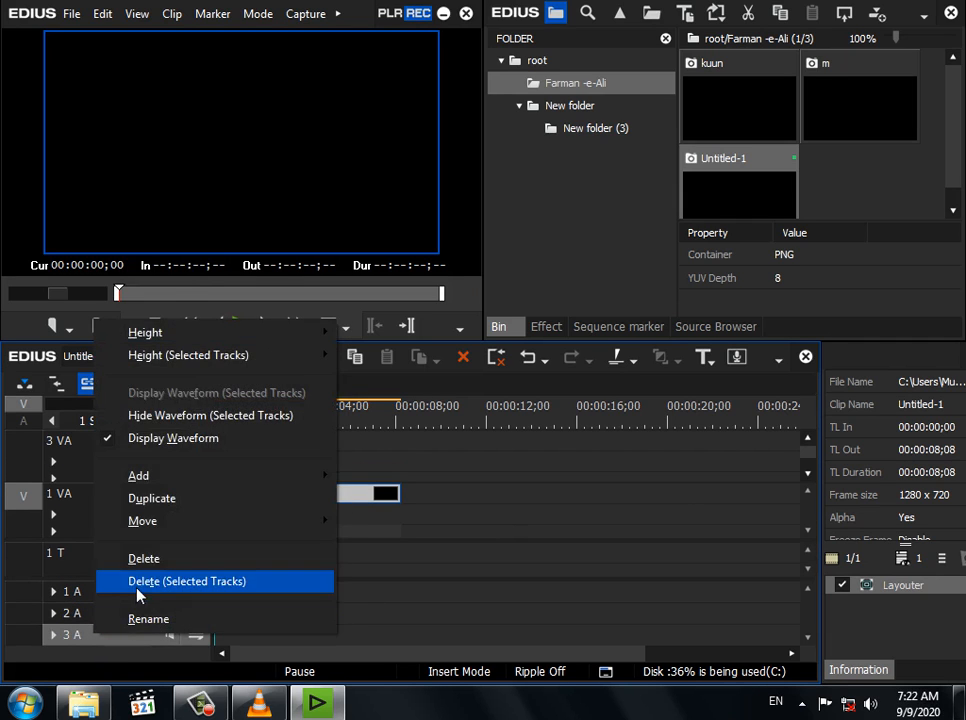
click(140, 578)
Switch to overwrite mode and place the gold Editing World image on track 2 V at the start, extended to 00:00:08;08
click(24, 383)
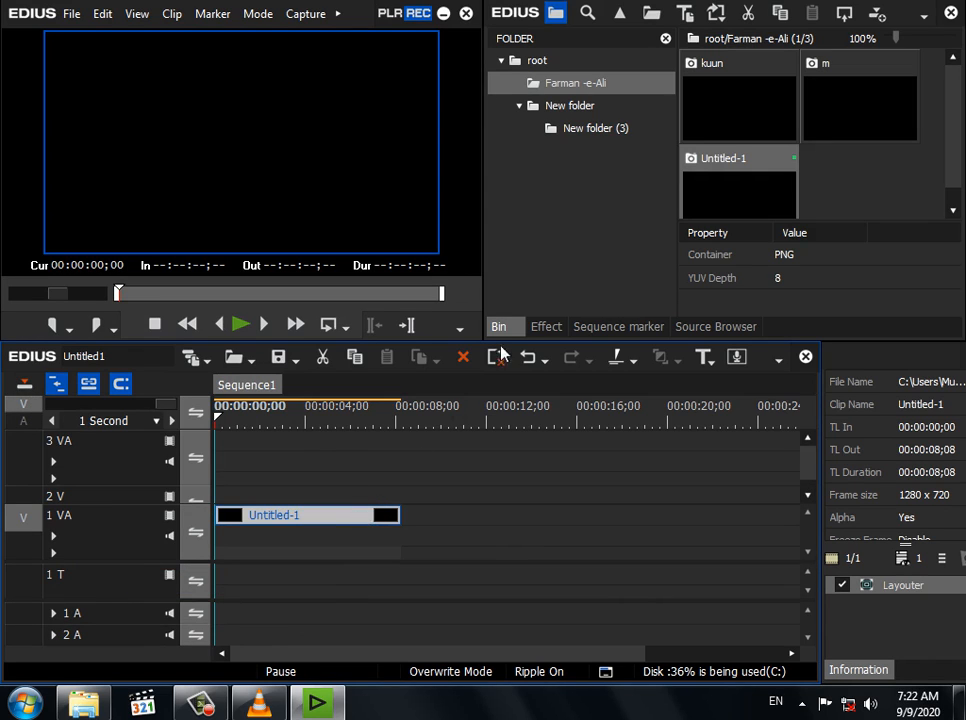
click(597, 130)
drag(893, 127, 214, 500)
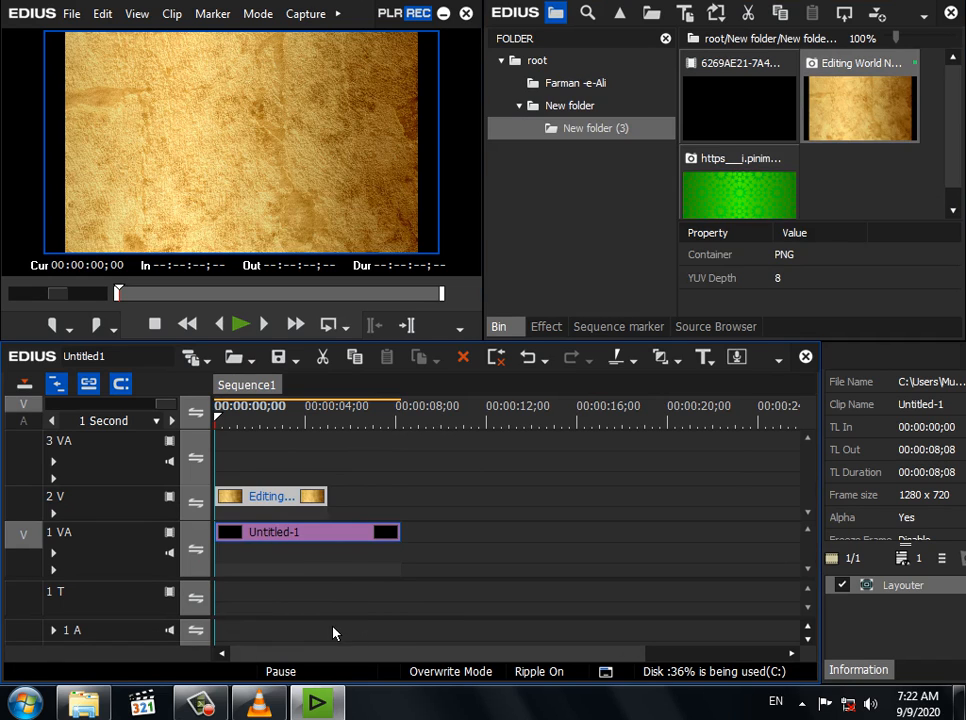
drag(325, 497, 440, 520)
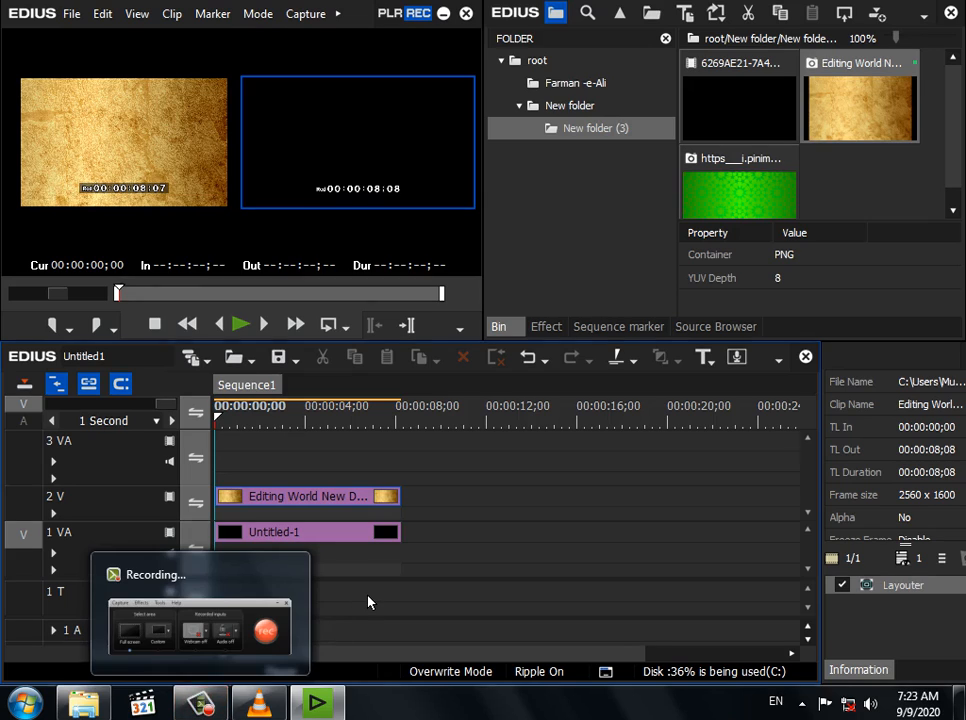
click(205, 705)
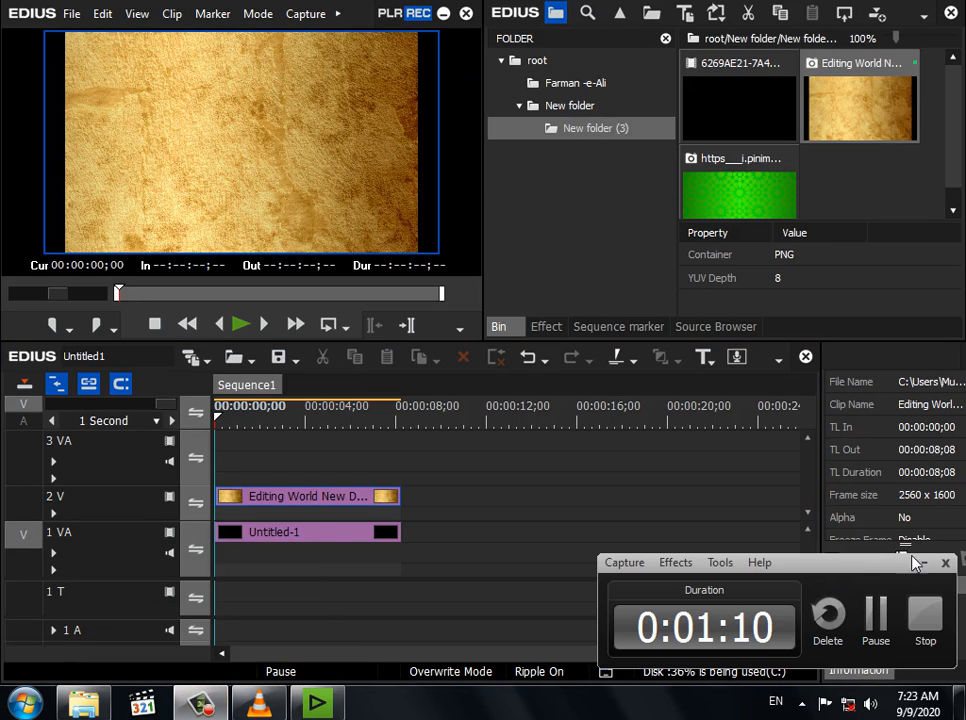
click(923, 562)
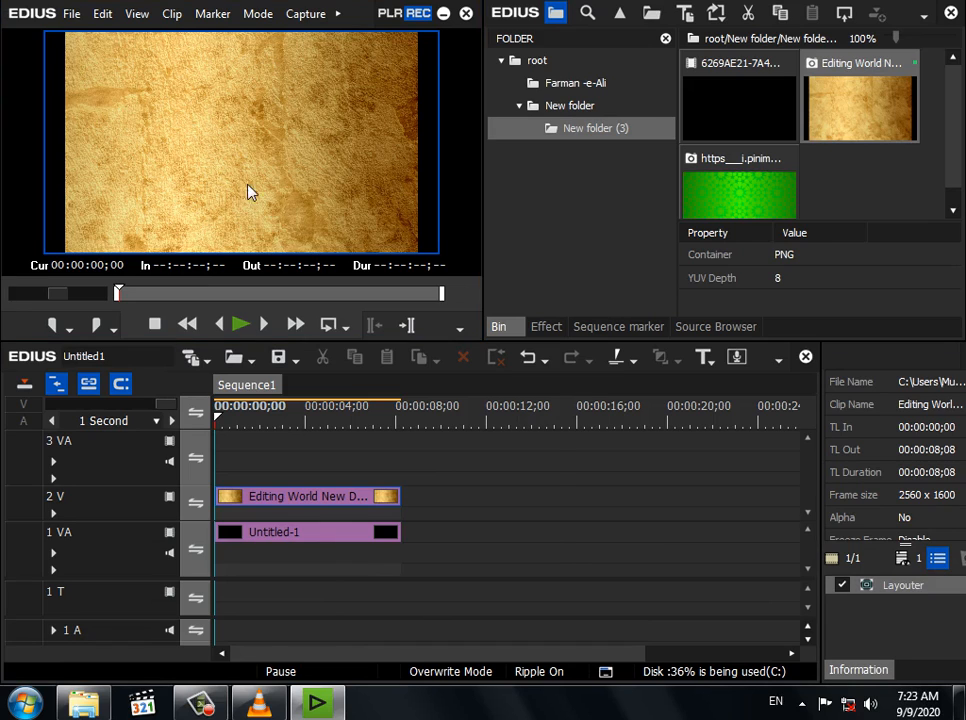
Stretch the gold image in the Layouter so that it fills the whole frame without black side borders
key(F7)
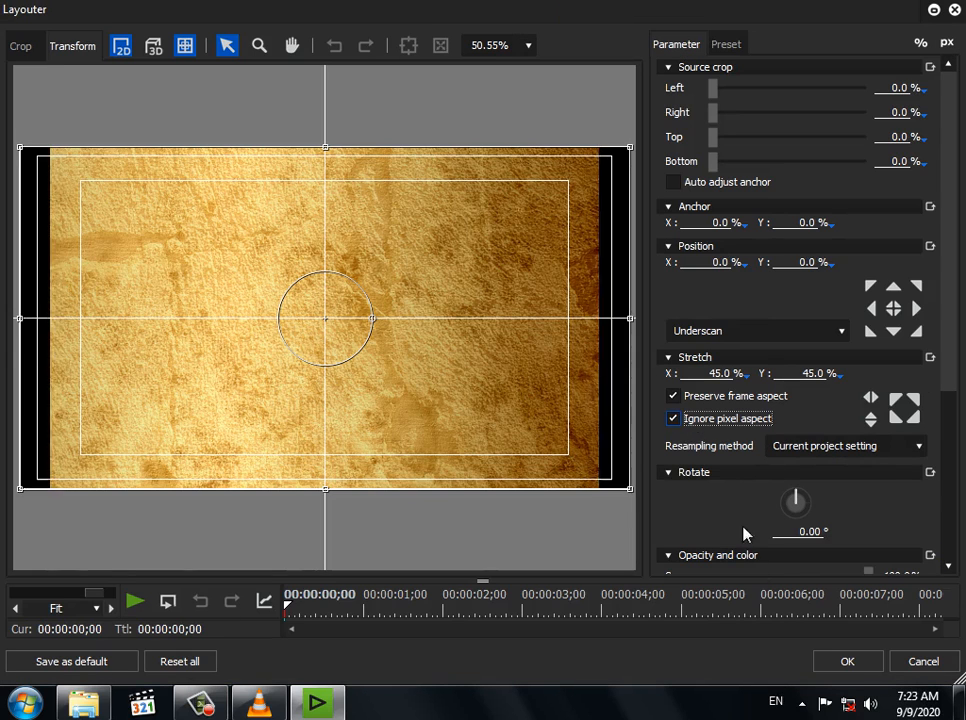
click(849, 660)
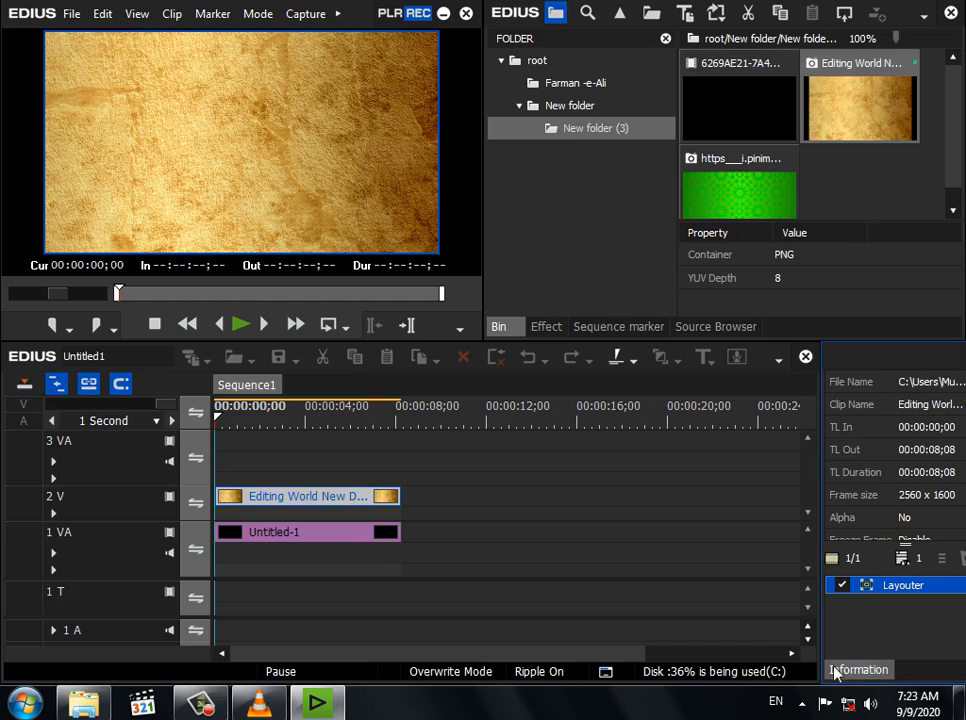
Apply the Loop Slide video filter to the gold image clip on track 2 V and scrub through its motion
click(545, 328)
click(580, 246)
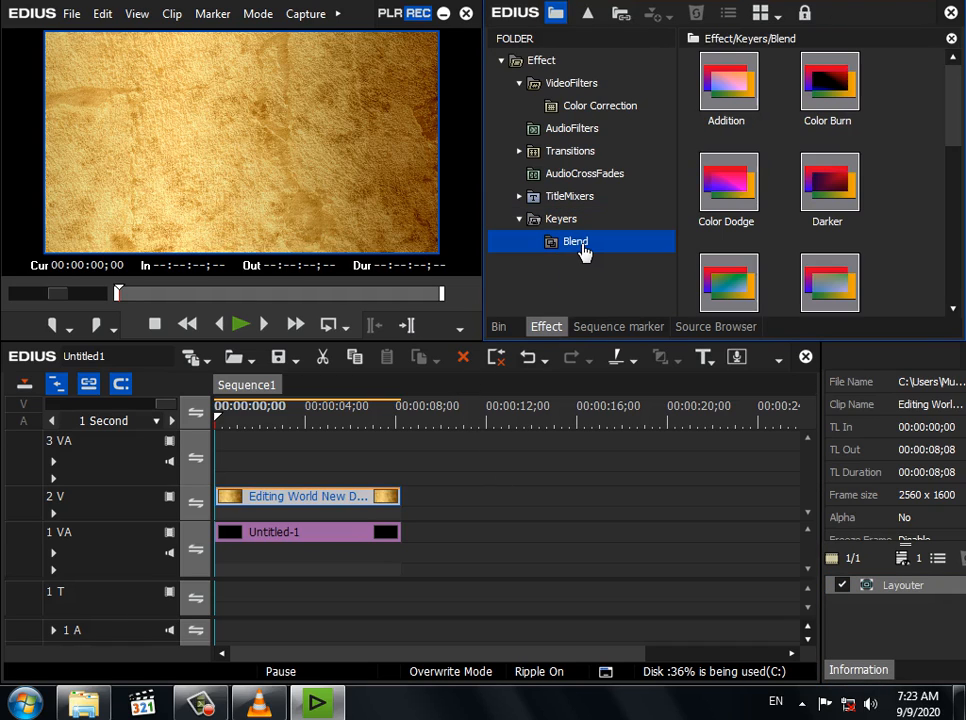
click(575, 85)
drag(954, 96, 952, 158)
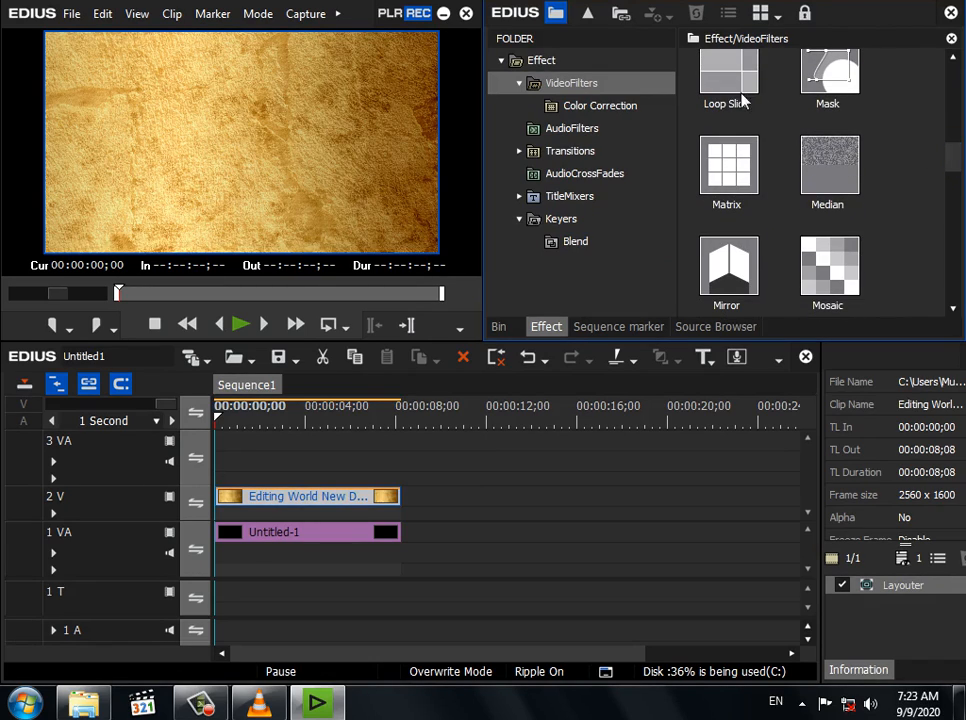
click(733, 92)
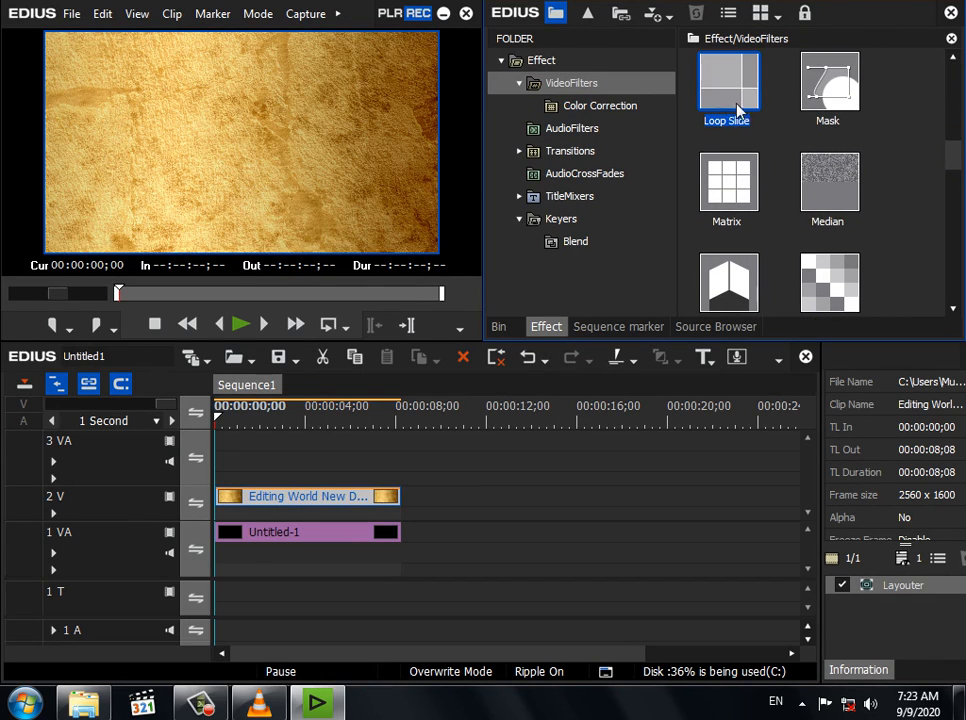
drag(727, 100, 282, 494)
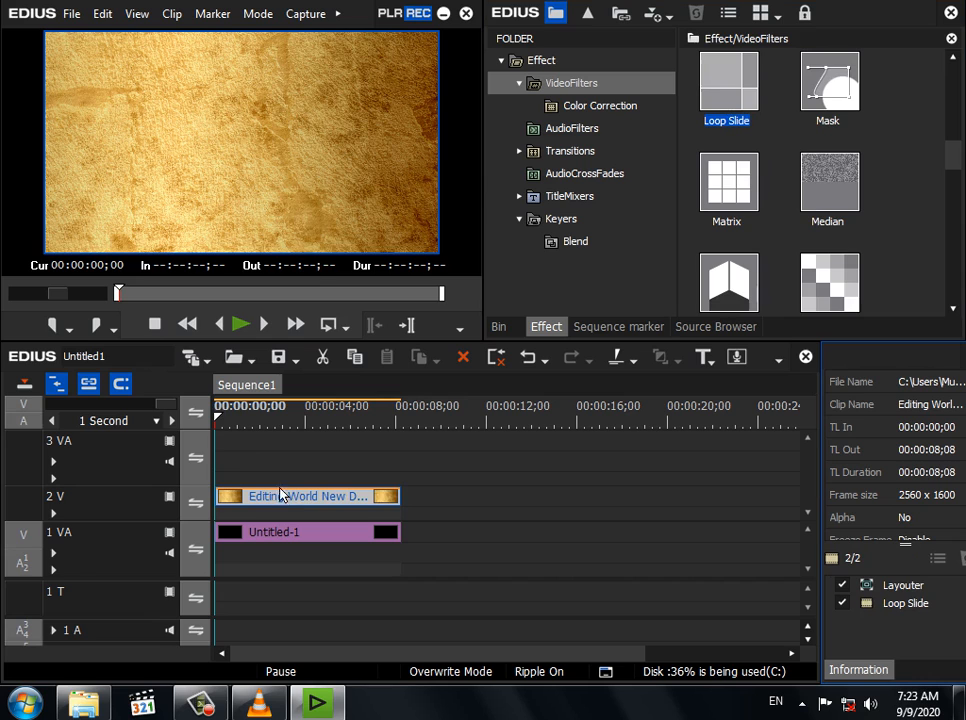
drag(235, 424, 272, 427)
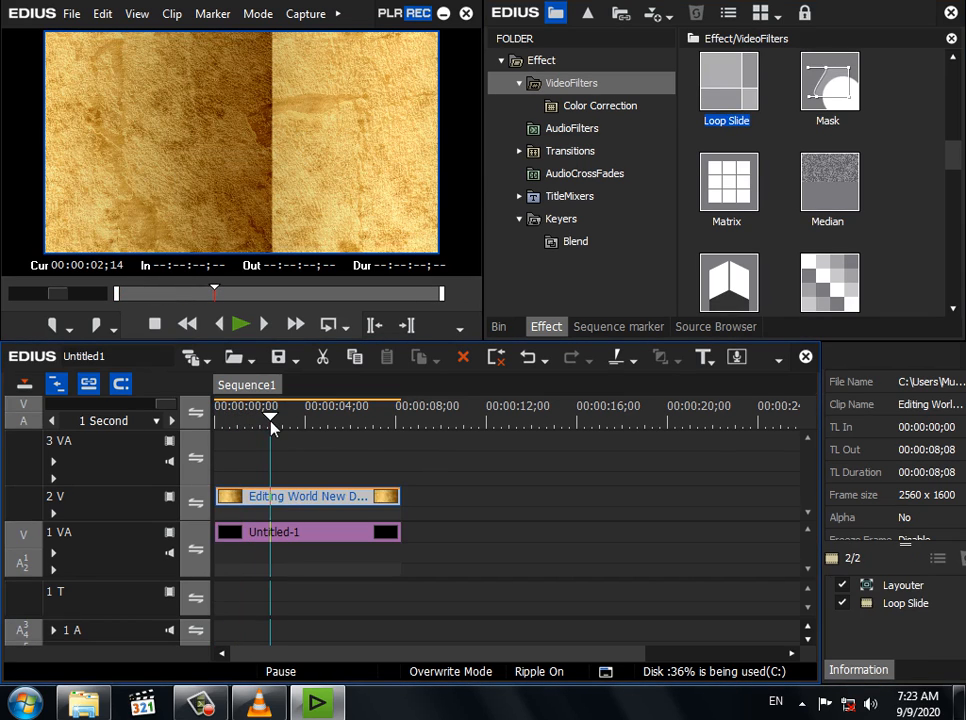
Set the Loop Slide filter's horizontal speed to 5, clear its vertical speed, and play the clip from the start
double_click(920, 605)
drag(920, 552, 940, 565)
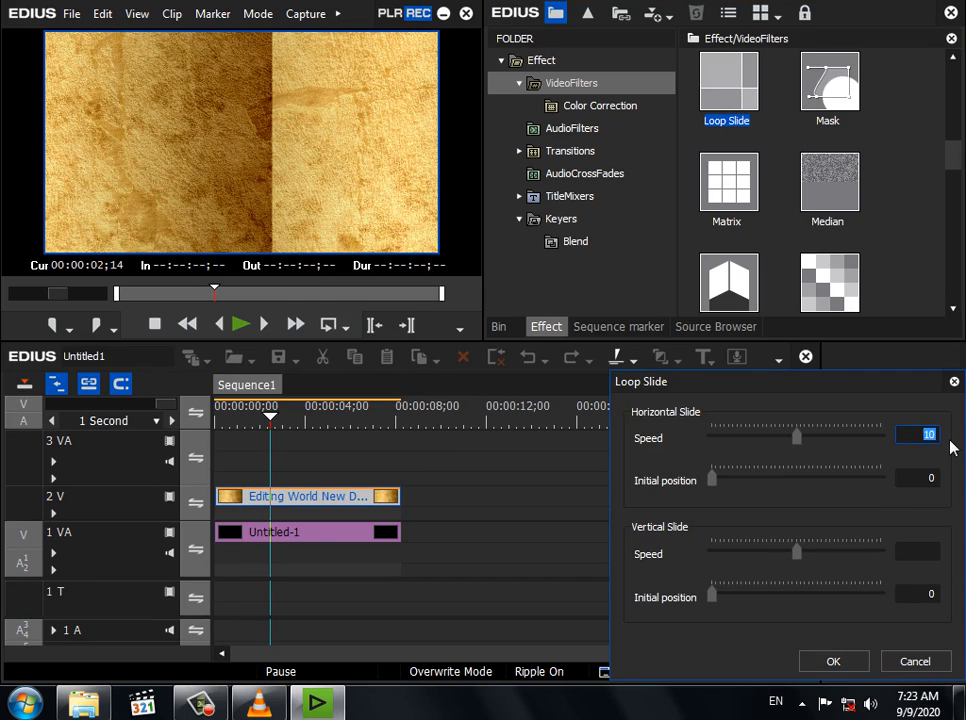
text(5)
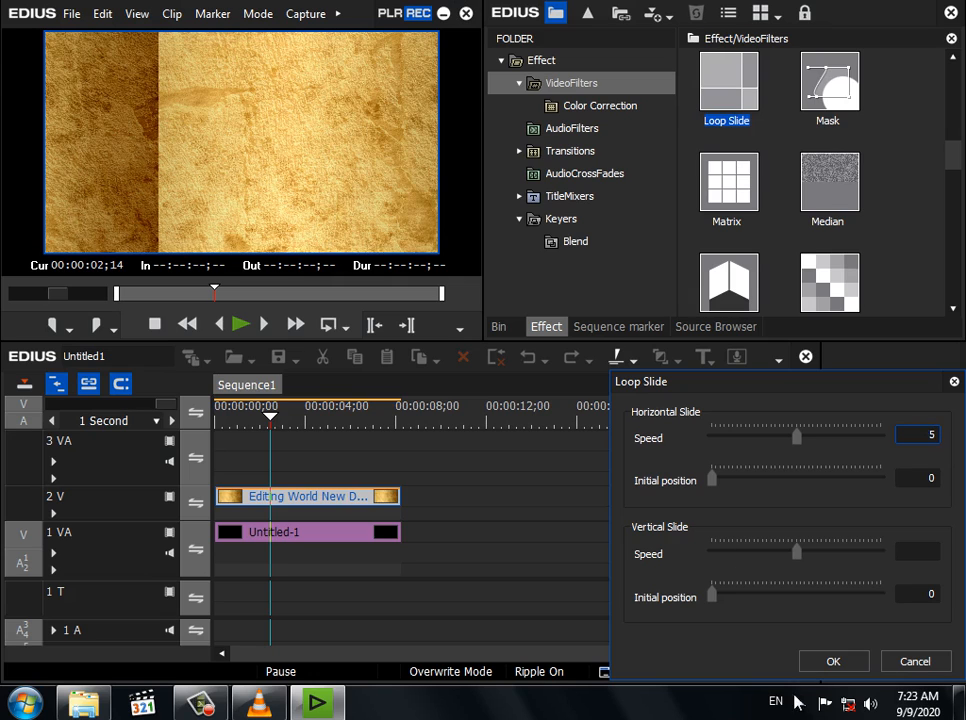
click(842, 666)
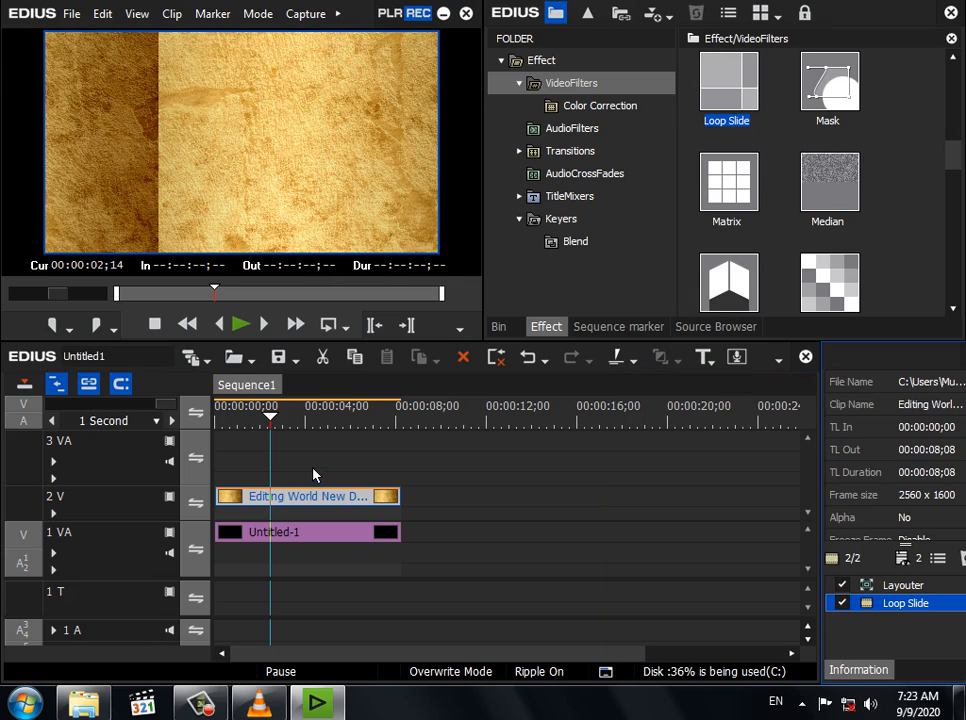
drag(268, 430, 205, 410)
click(241, 325)
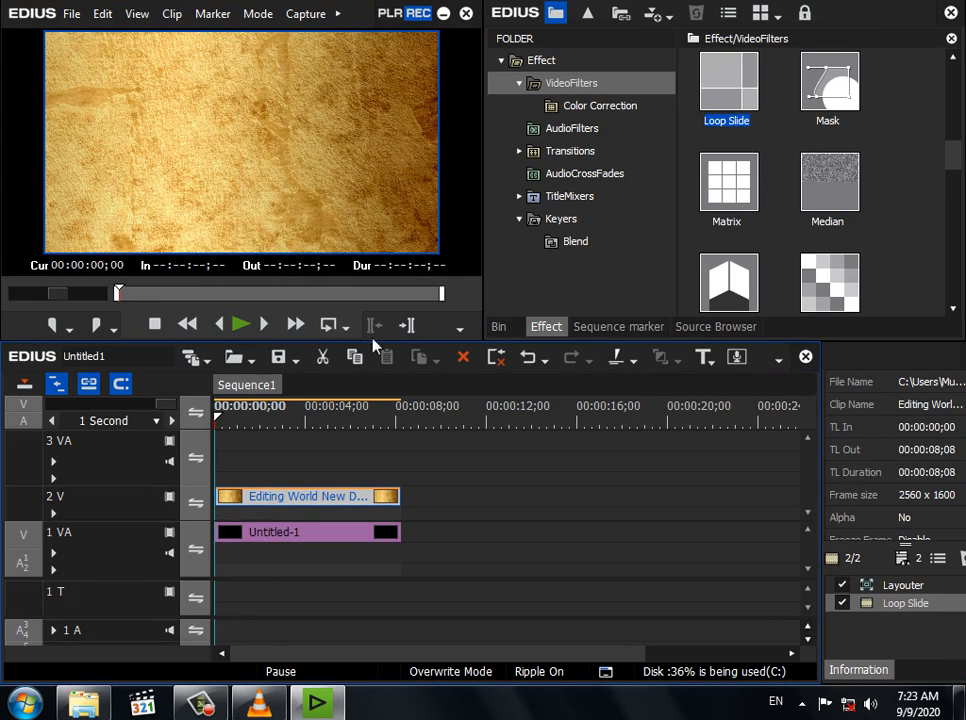
Apply the Screen blend keyer to the gold image clip on track 2 V and play the result full screen
click(565, 219)
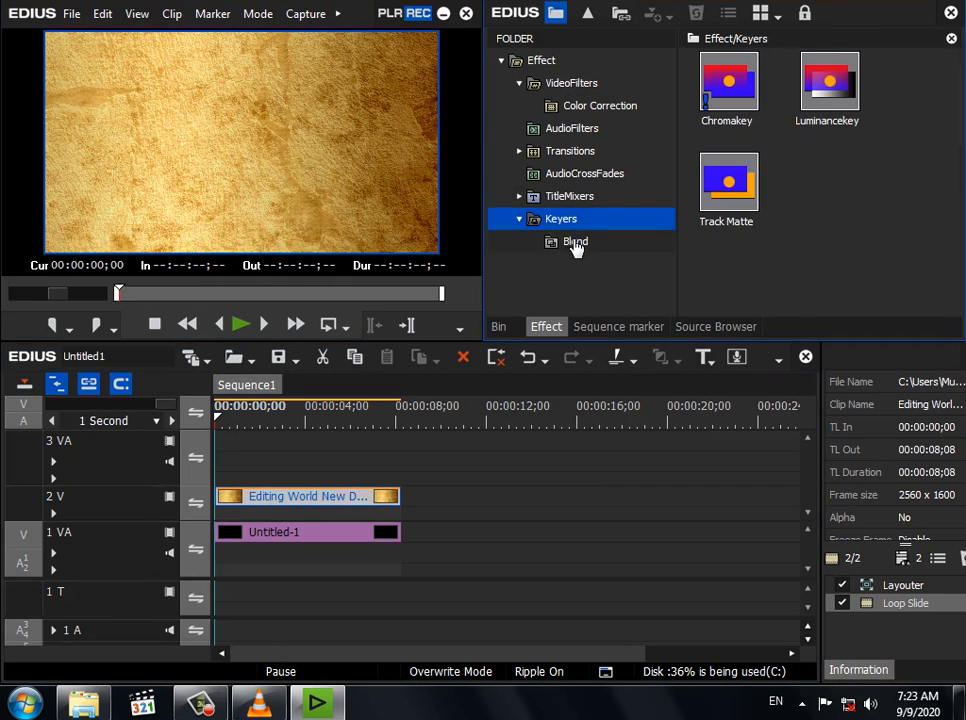
click(576, 243)
drag(948, 117, 948, 272)
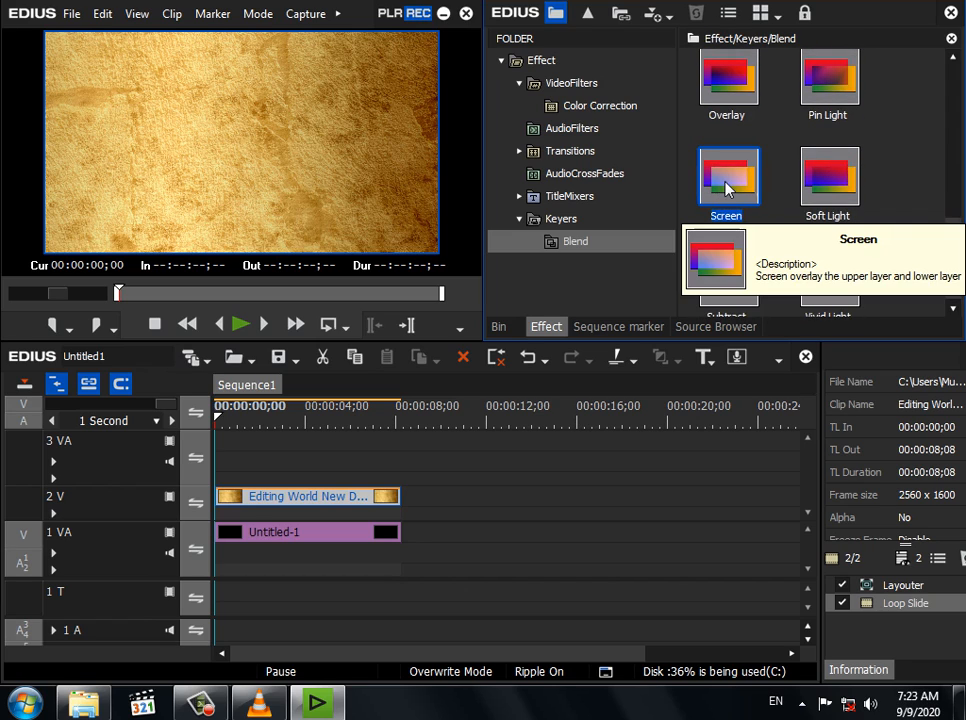
drag(734, 204, 390, 505)
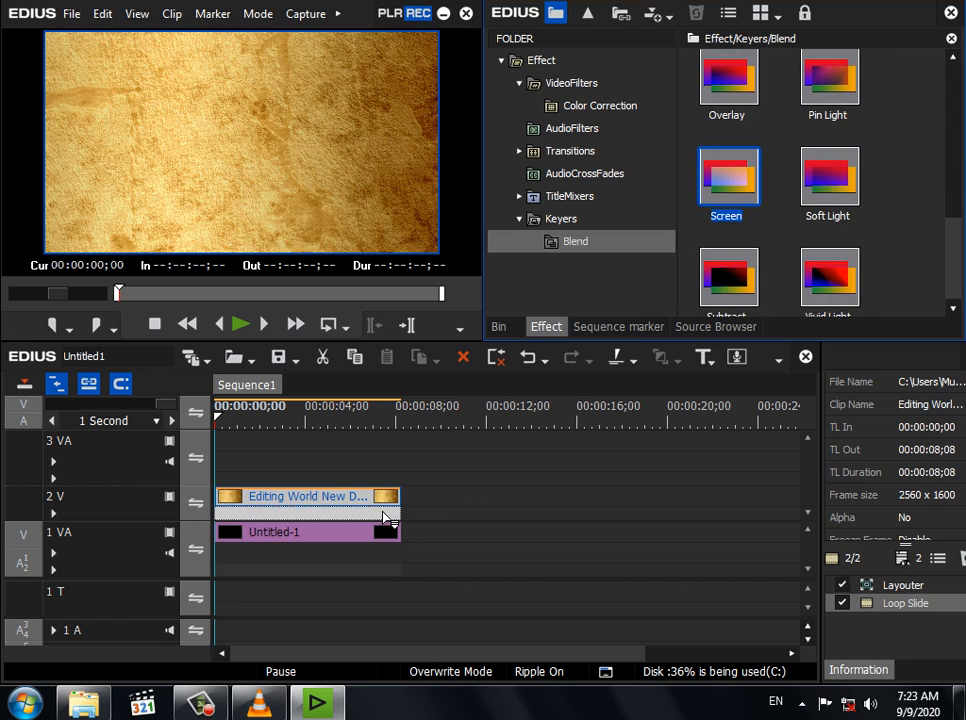
click(248, 324)
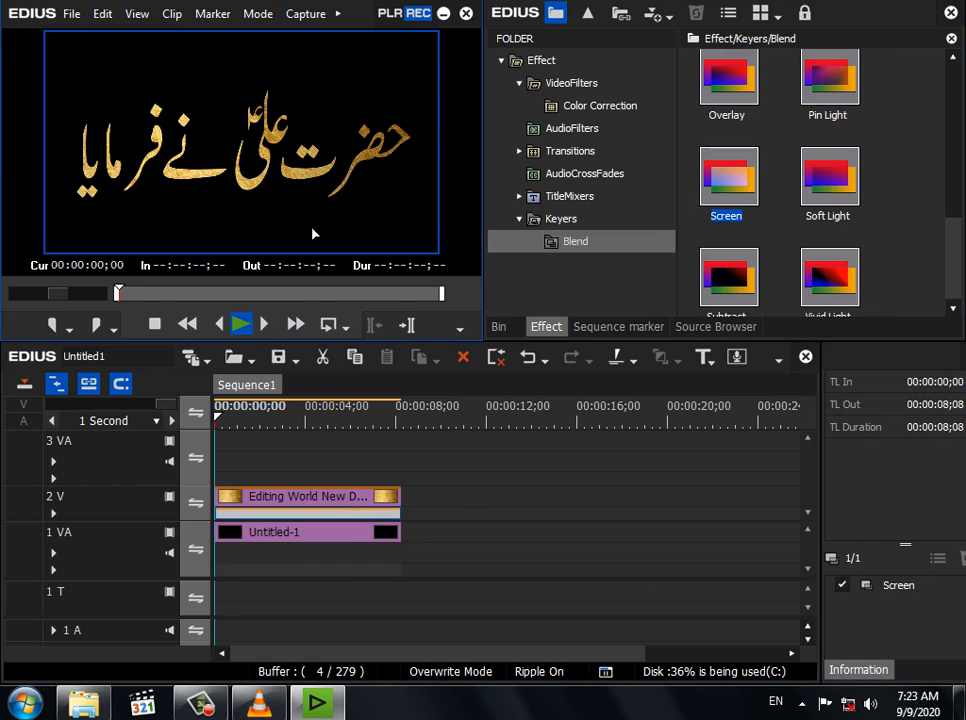
double_click(310, 226)
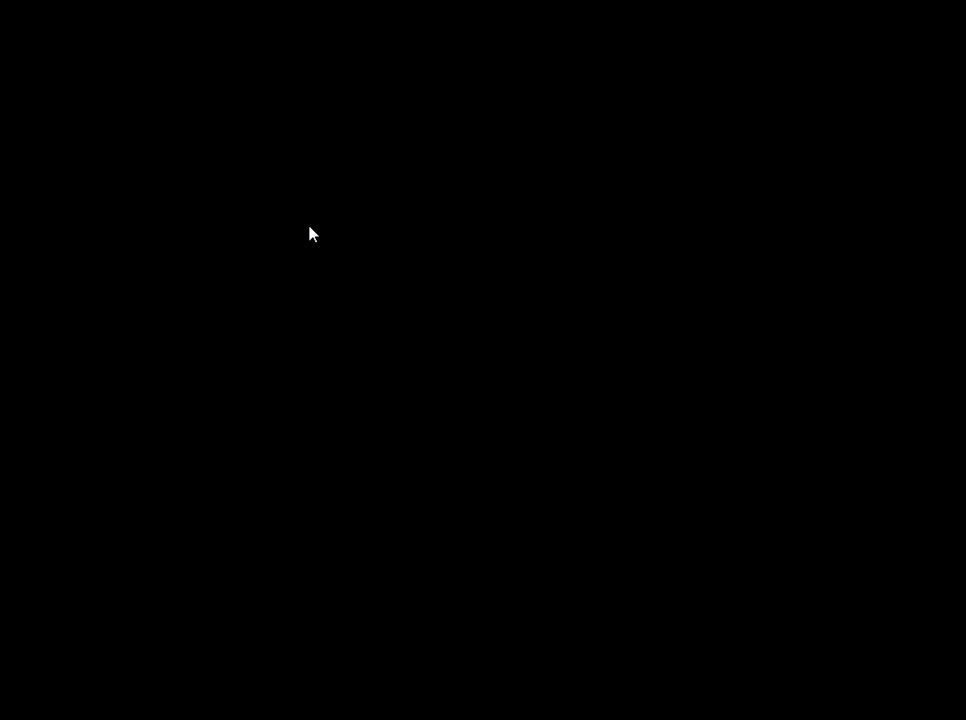
Convert the gold image and Urdu text clips into a nested sequence stored in the bin's New folder
double_click(392, 406)
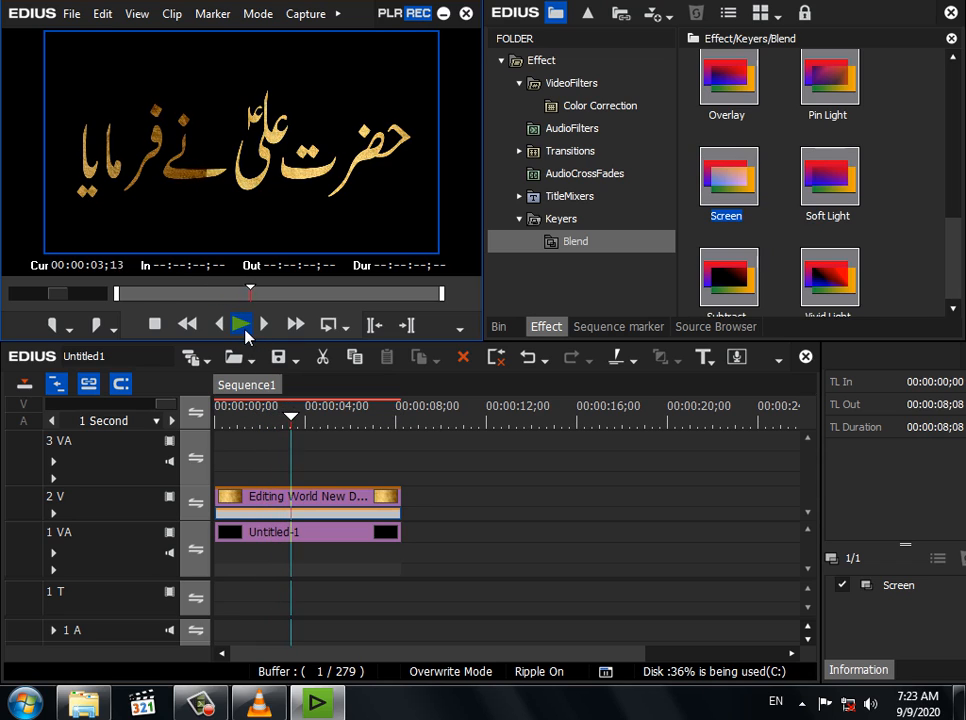
click(497, 327)
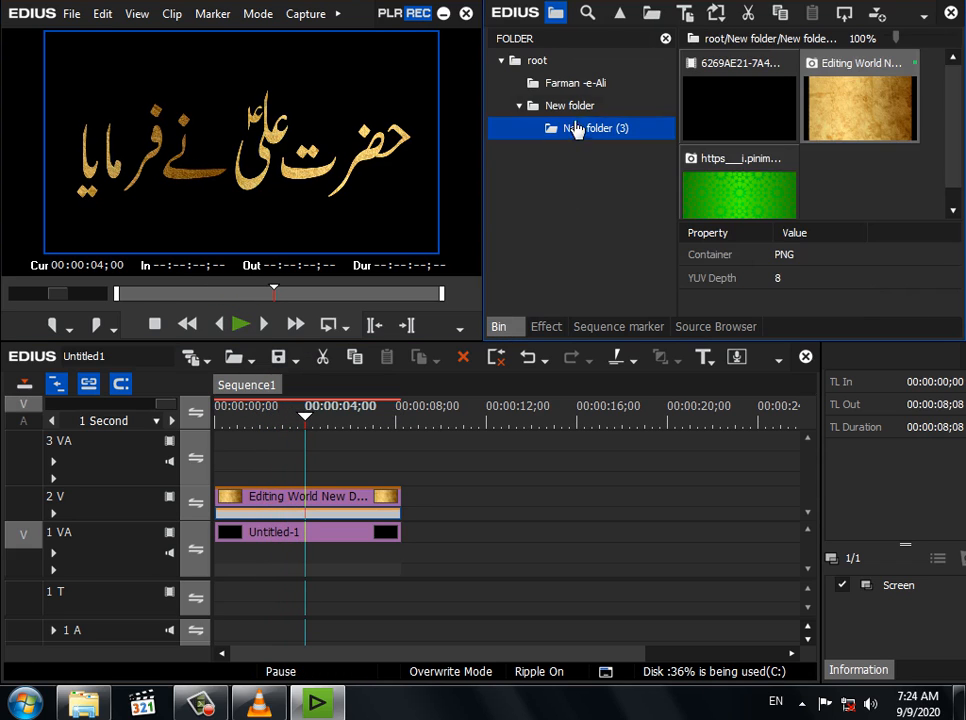
click(575, 108)
drag(449, 585, 200, 366)
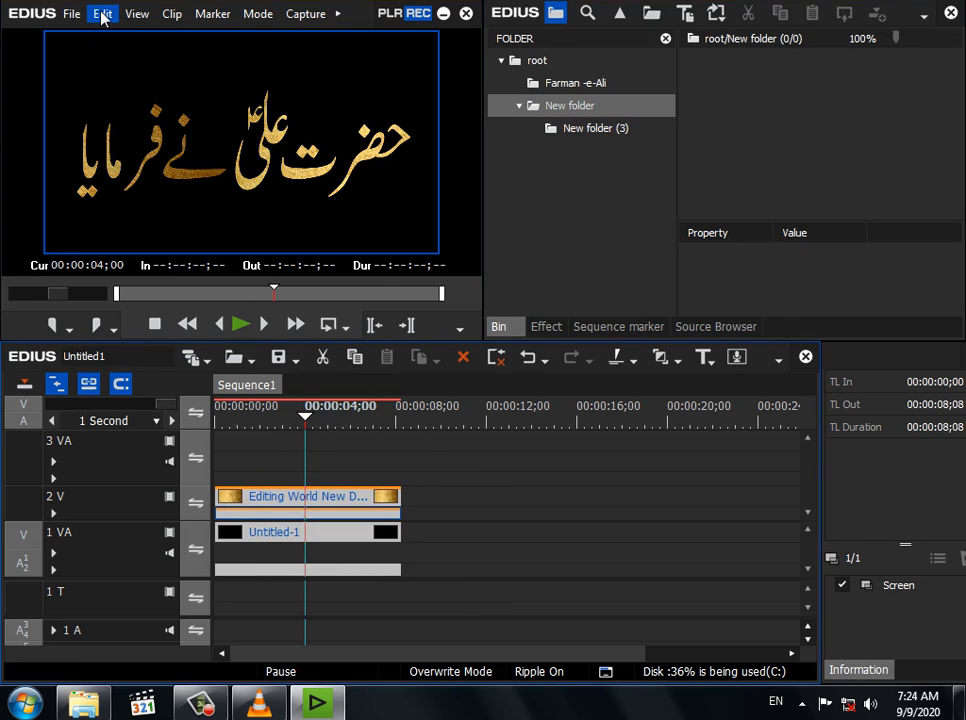
click(102, 14)
mouse_move(371, 535)
click(423, 555)
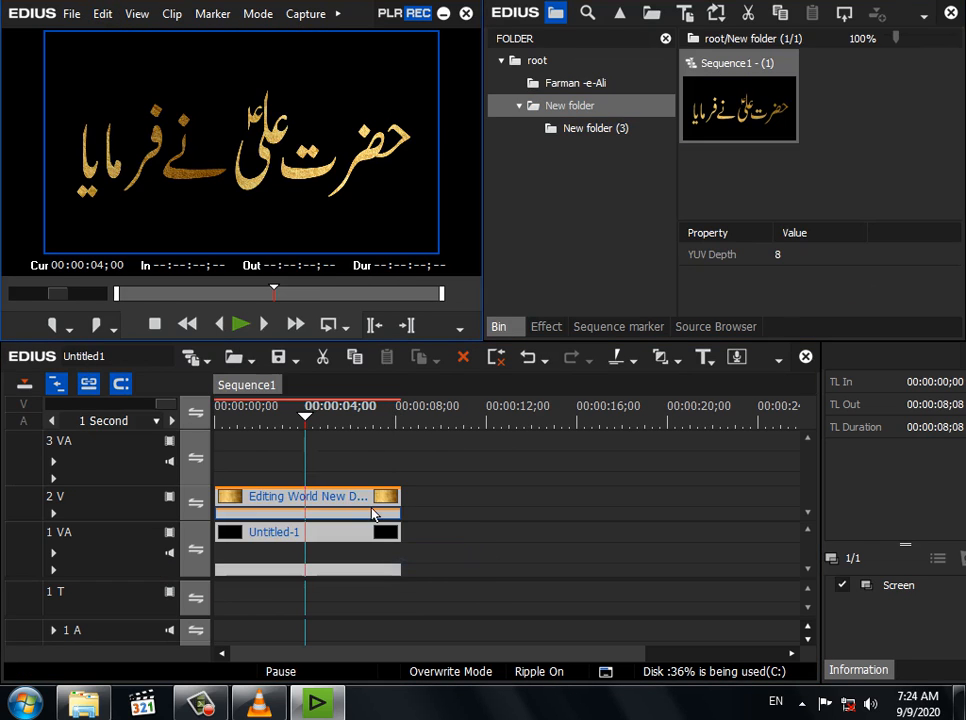
Delete the gold image and text clips from the timeline and place the nested sequence at the start of track 2 V
right_click(352, 503)
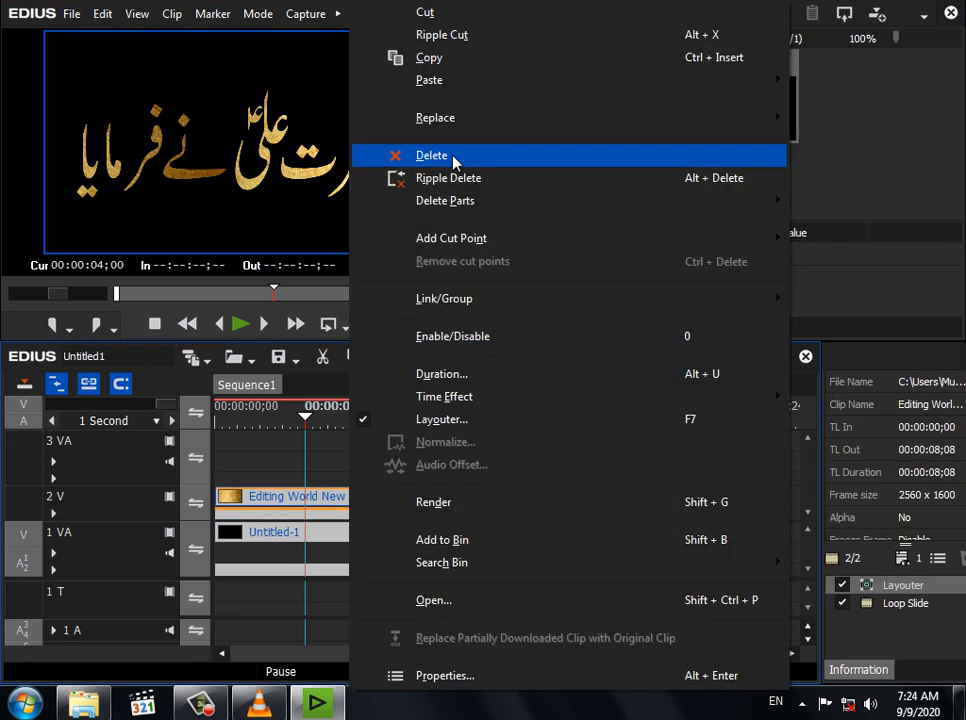
click(385, 155)
drag(680, 115, 222, 513)
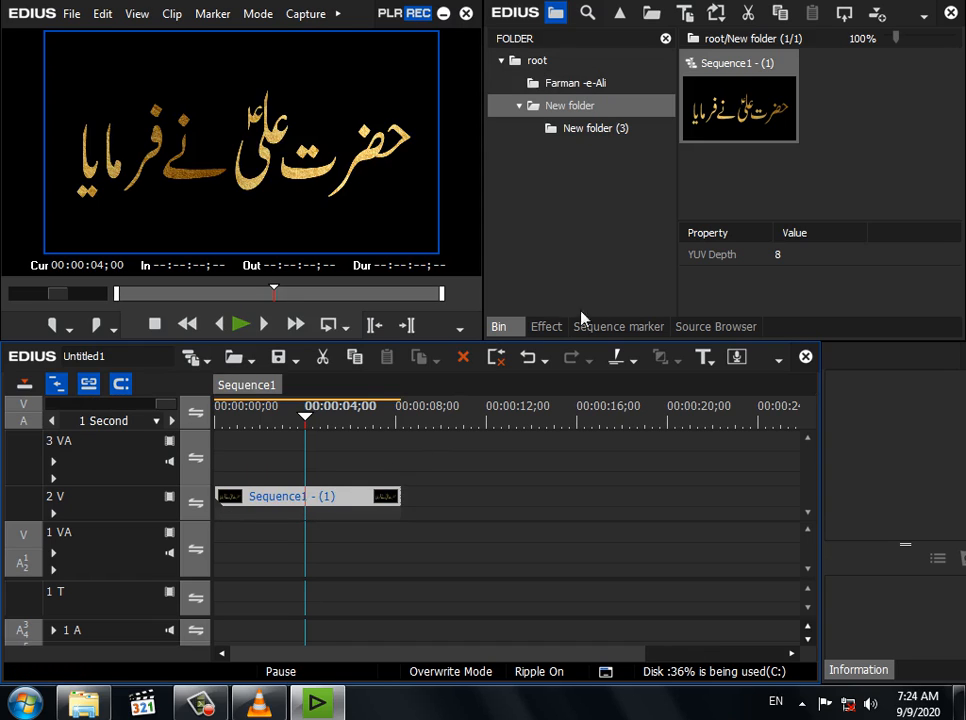
Try the green pattern image from New folder (3) as a background on track 1 VA, extended to the sequence's length, and delete it
click(545, 328)
click(500, 328)
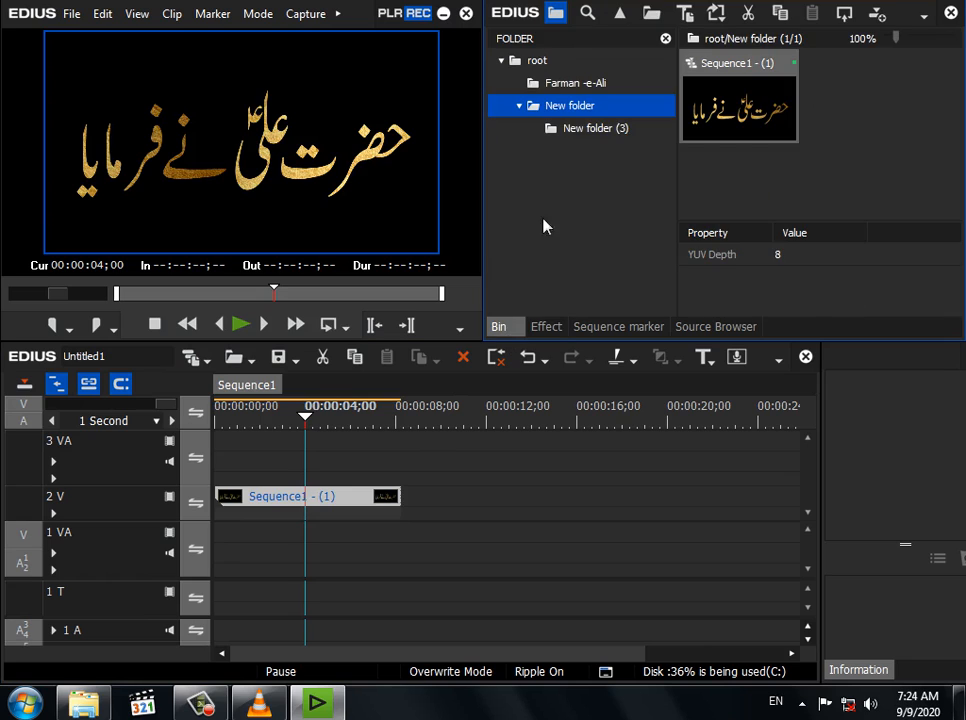
click(617, 140)
drag(760, 185, 300, 566)
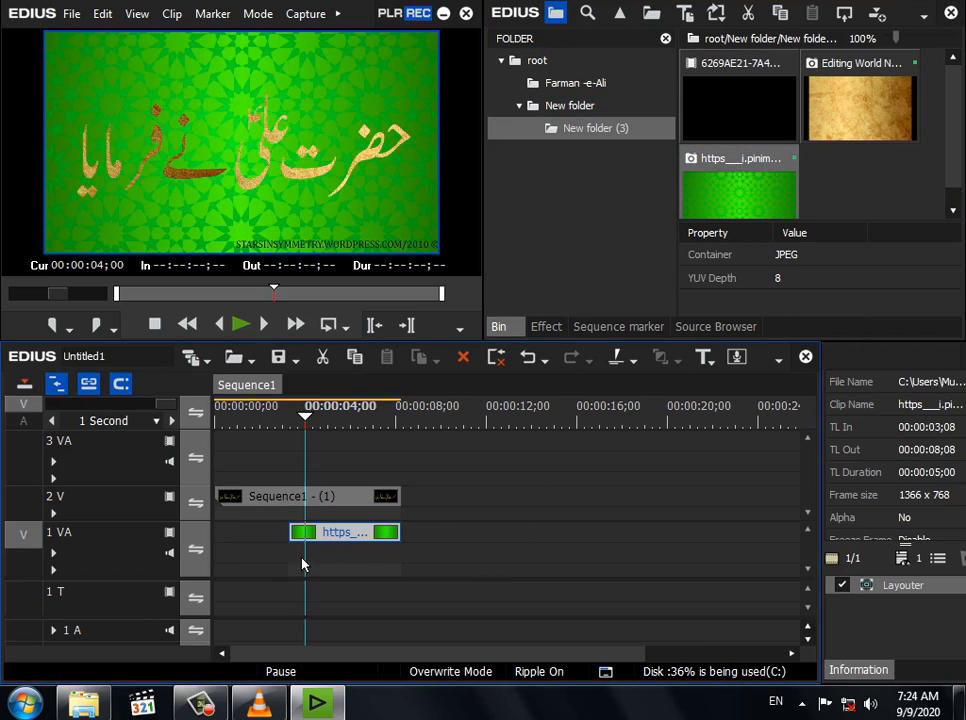
drag(367, 539, 400, 540)
drag(306, 427, 244, 420)
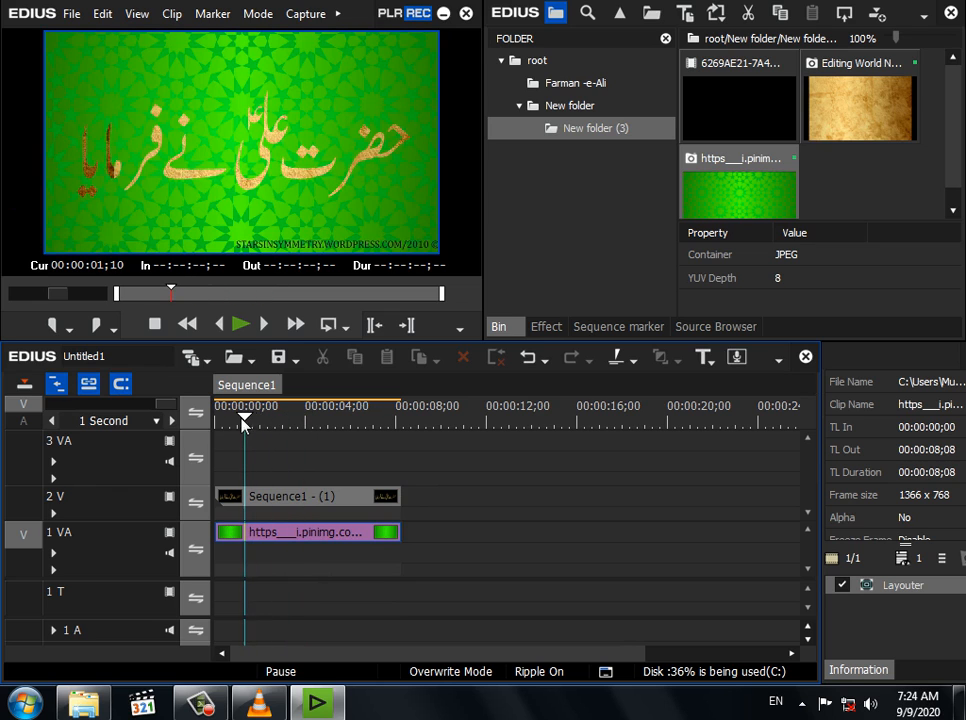
right_click(336, 538)
click(431, 155)
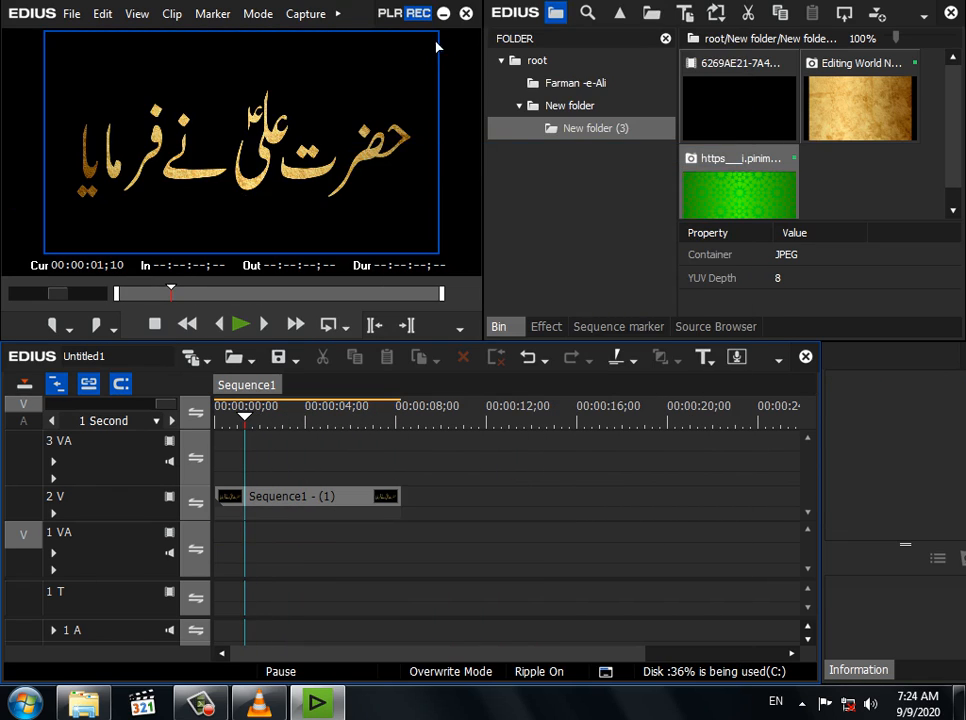
Place the Pngtree golden texture image from H:\islamic bak\photos on track 1 VA, extended to the nested sequence's length
click(444, 14)
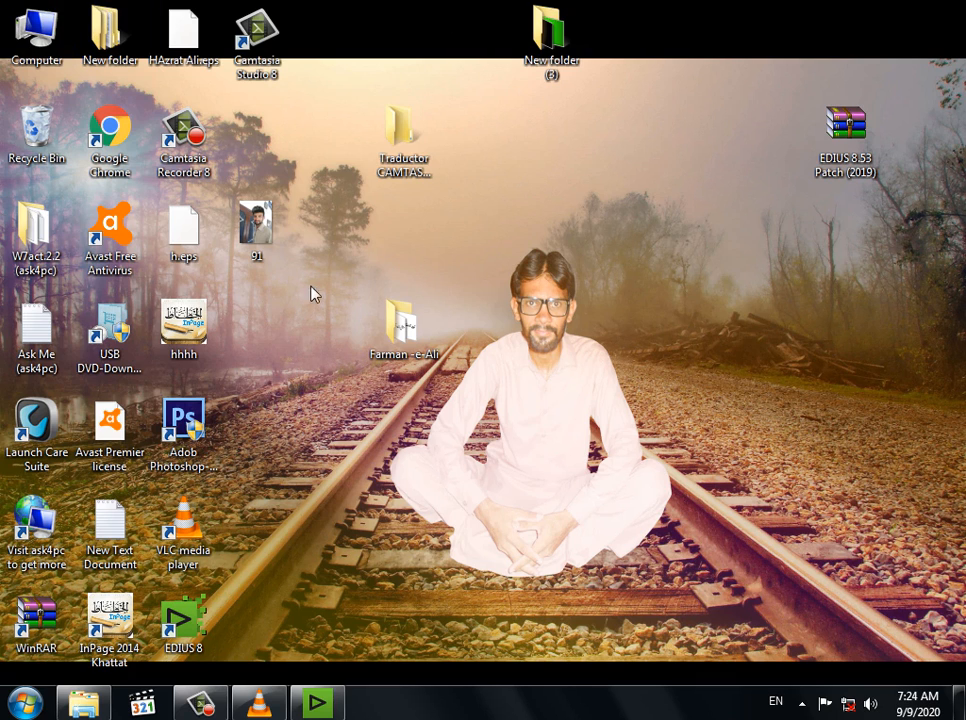
double_click(35, 32)
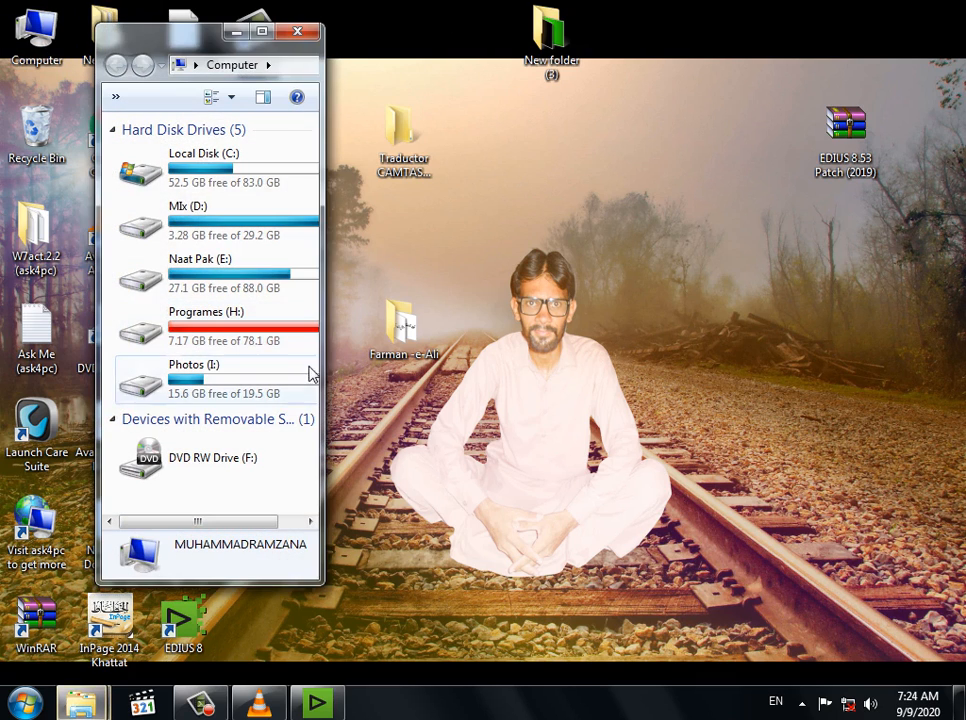
click(265, 34)
double_click(136, 194)
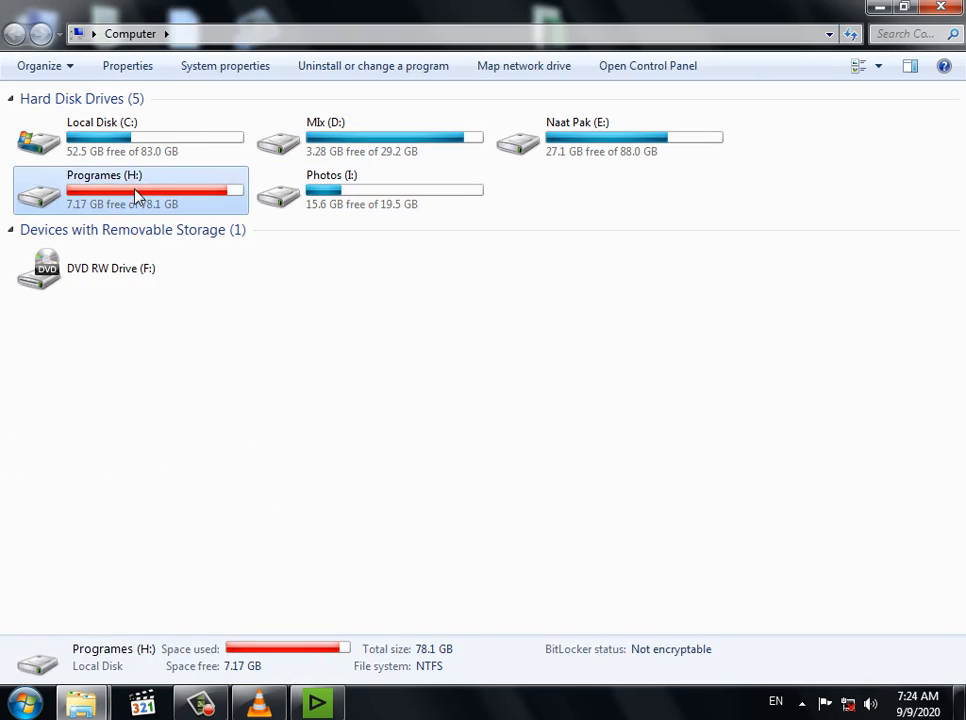
double_click(776, 160)
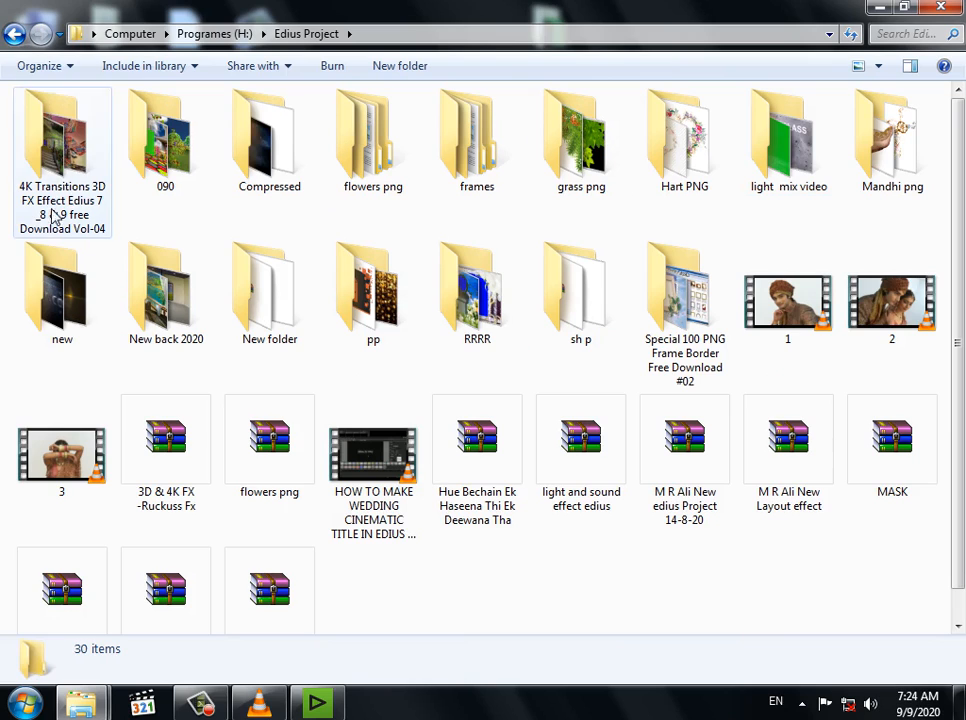
click(13, 35)
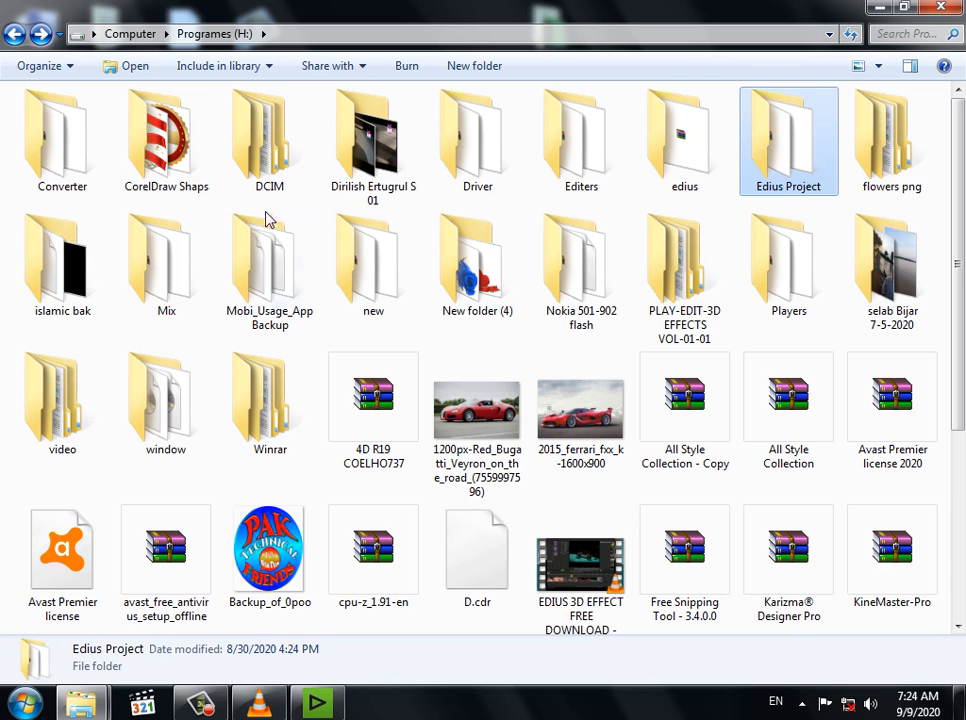
double_click(84, 272)
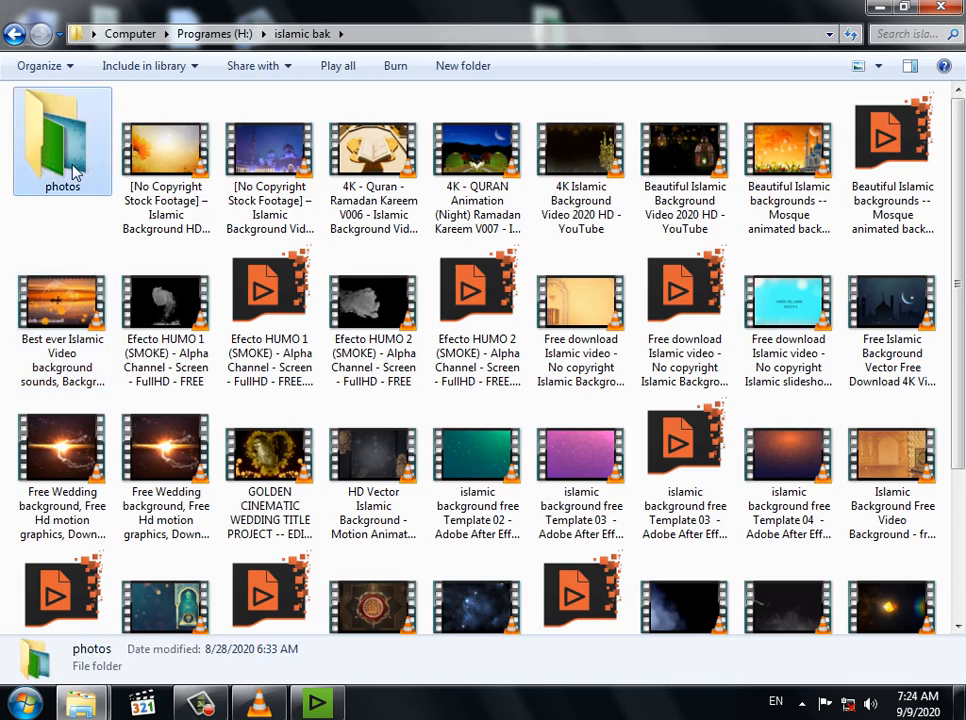
double_click(71, 168)
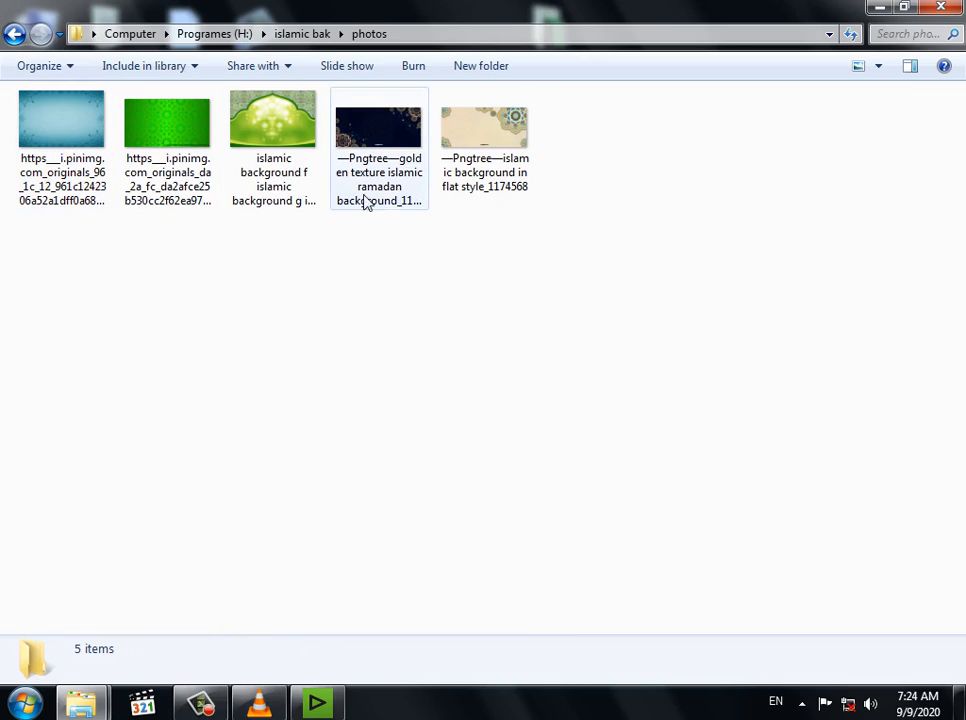
drag(357, 137, 222, 552)
drag(330, 540, 398, 540)
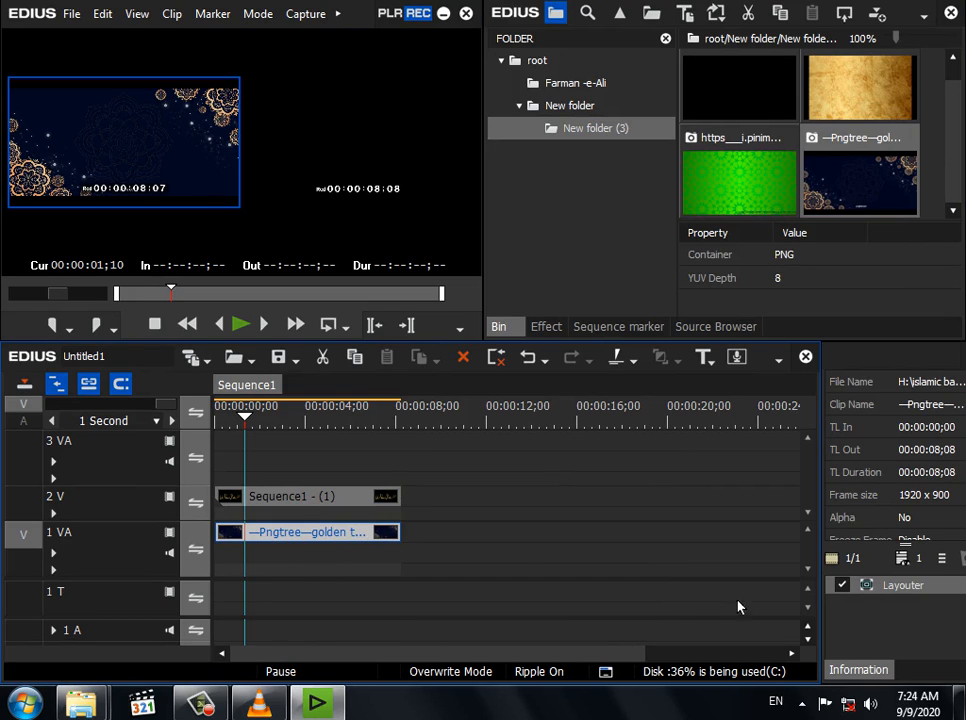
Make the golden texture background fill the whole frame in the Layouter, with Ignore pixel aspect enabled
key(F7)
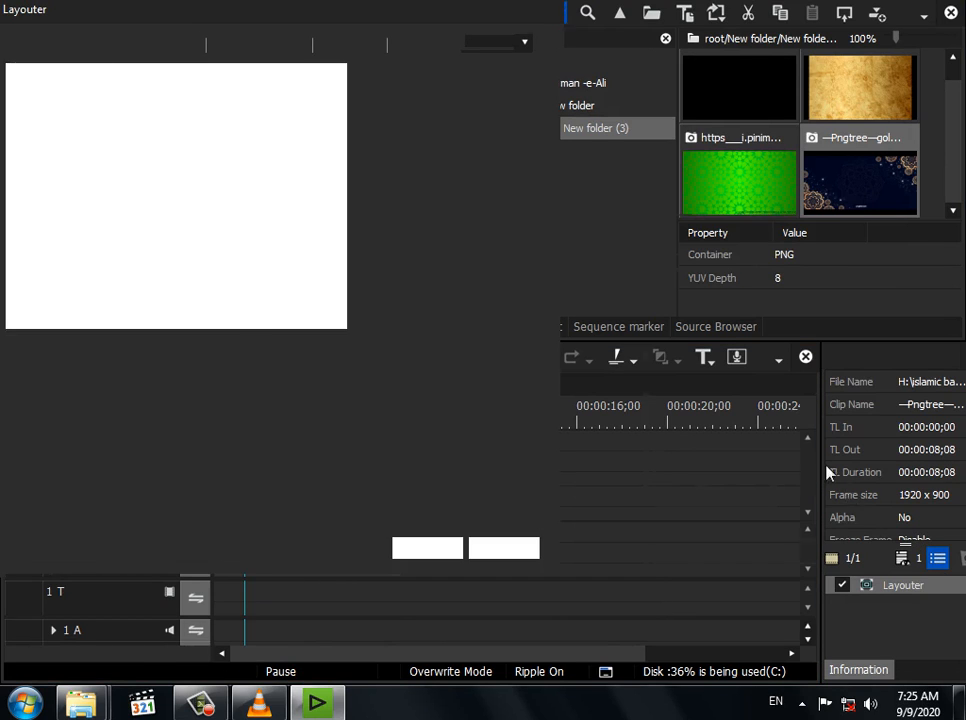
click(708, 418)
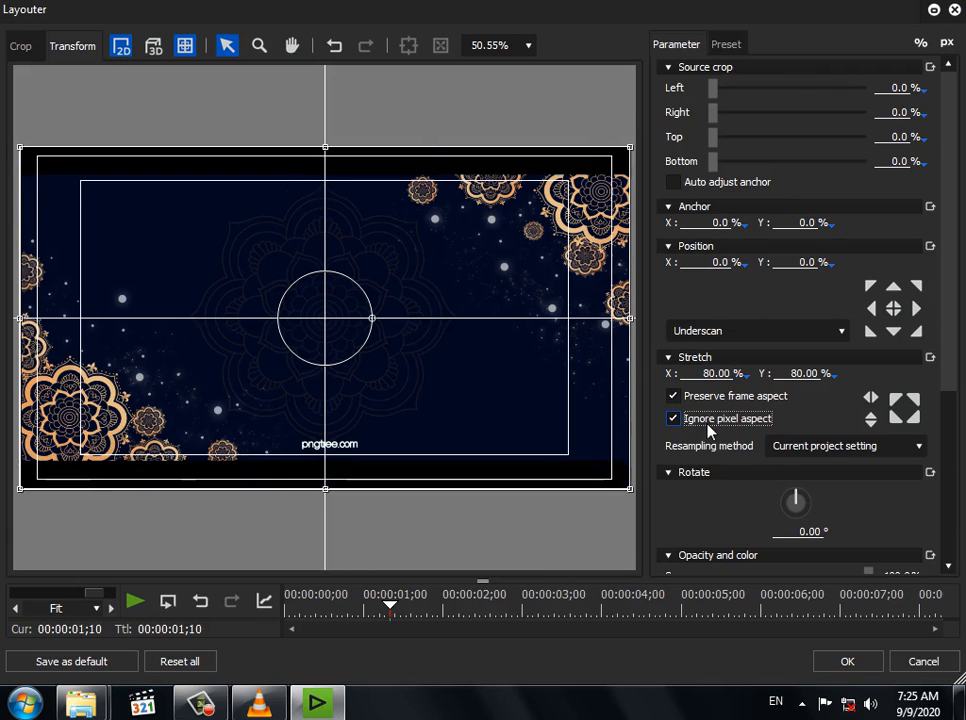
click(835, 660)
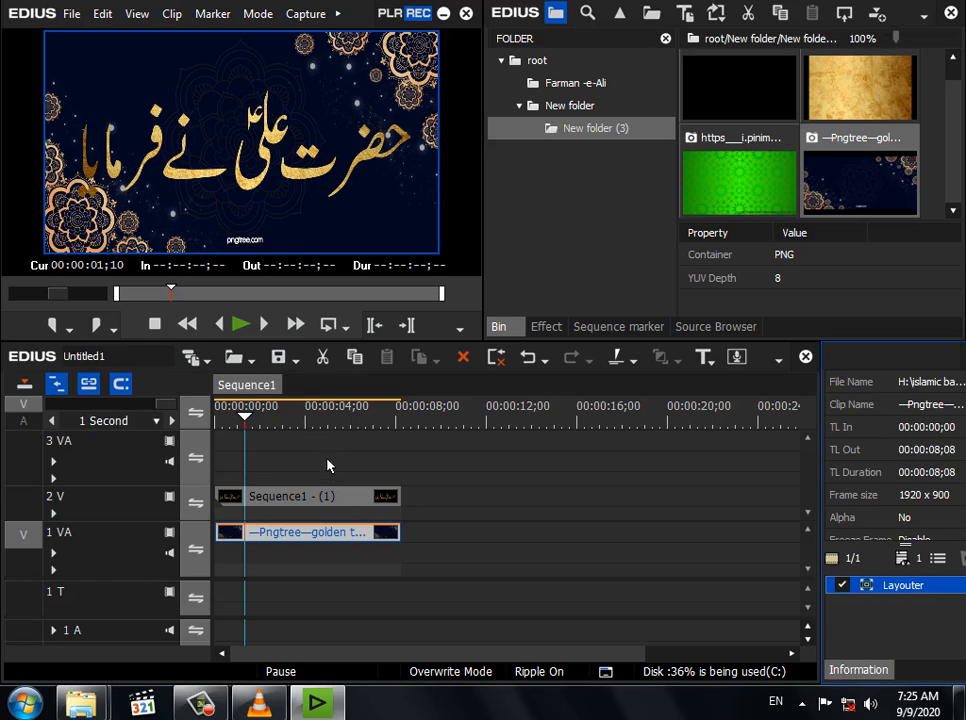
Shrink the nested text sequence in the Layouter to about 63.7% by 72%, with Preserve frame aspect off, and raise it to Y -2.50%
click(340, 506)
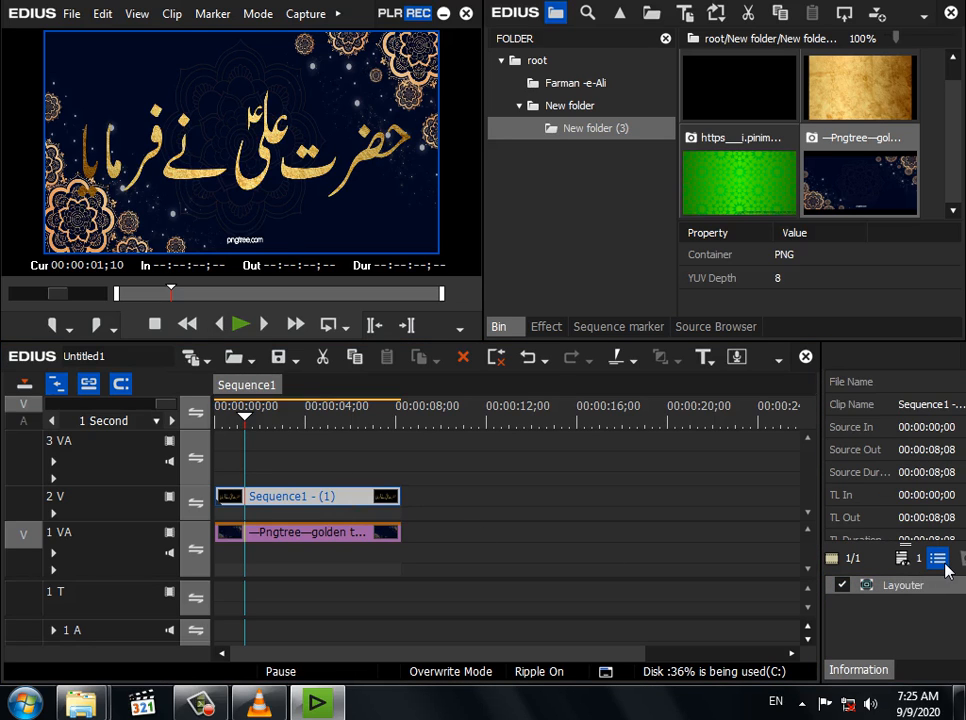
key(F7)
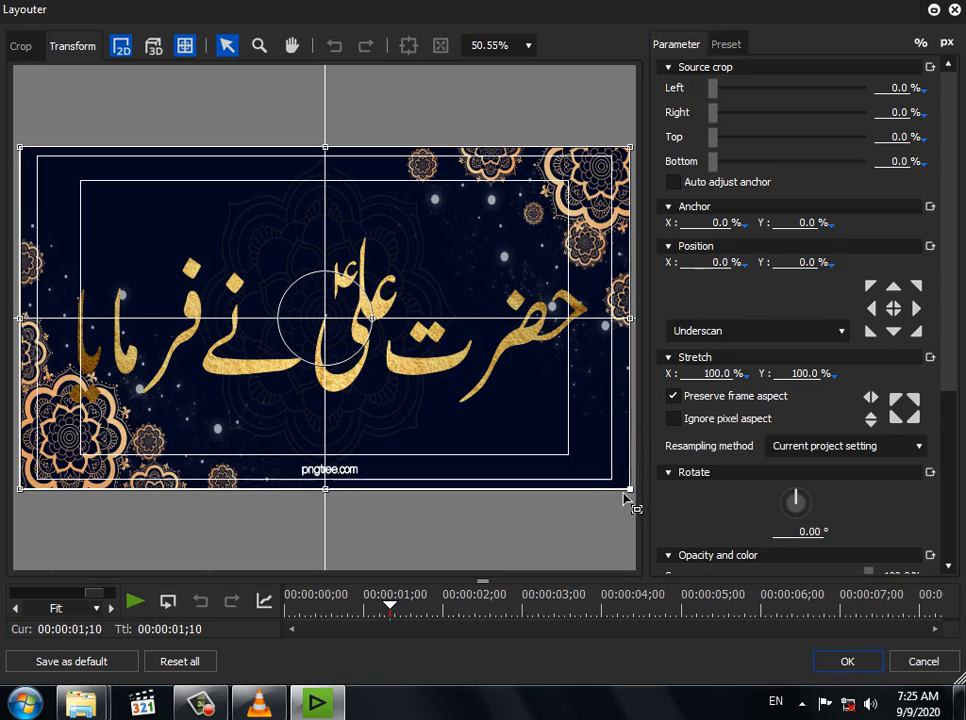
drag(628, 494, 563, 452)
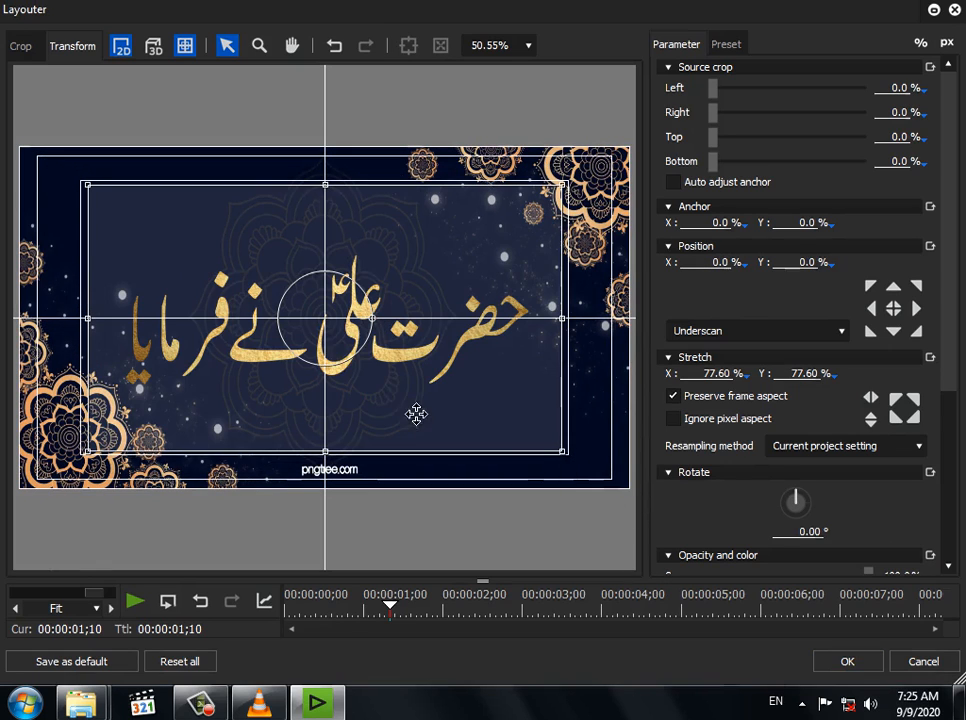
drag(366, 345, 366, 337)
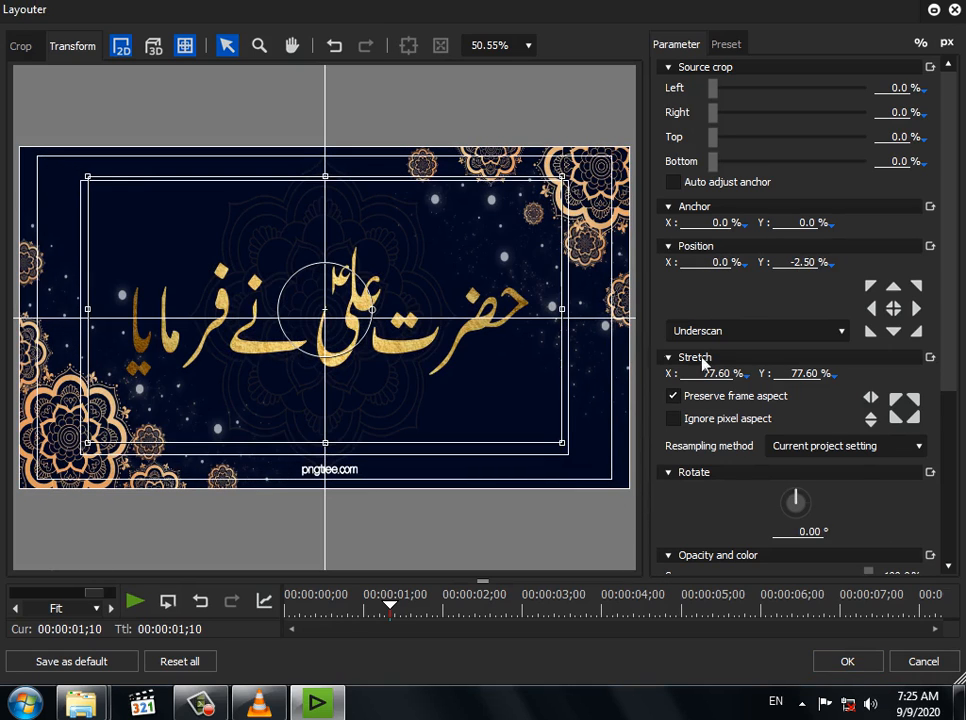
click(701, 399)
drag(565, 324, 522, 312)
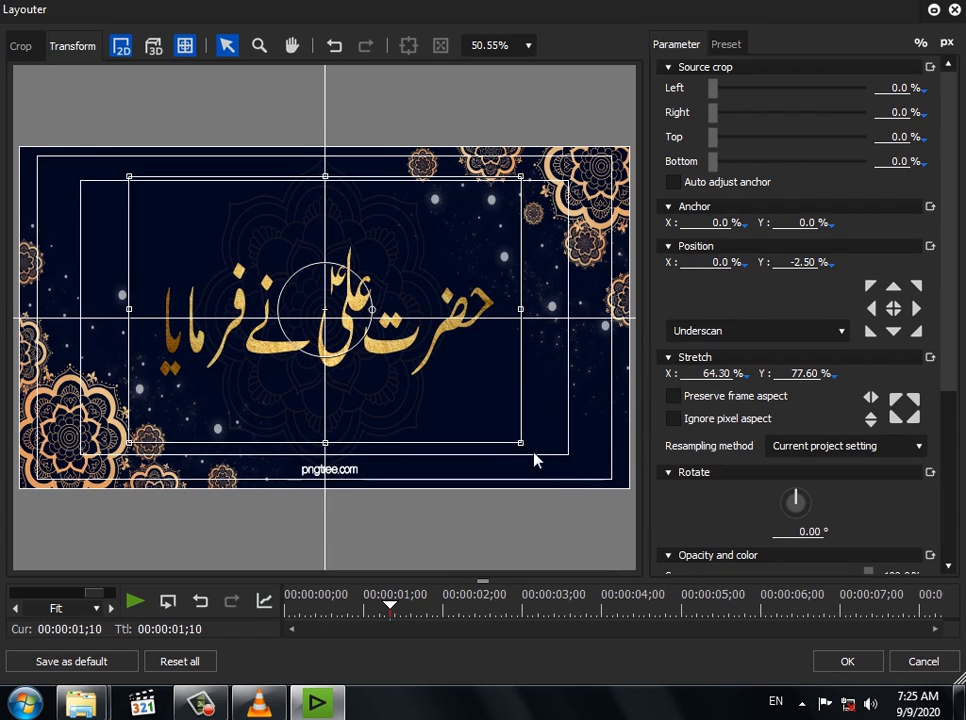
drag(521, 447, 519, 433)
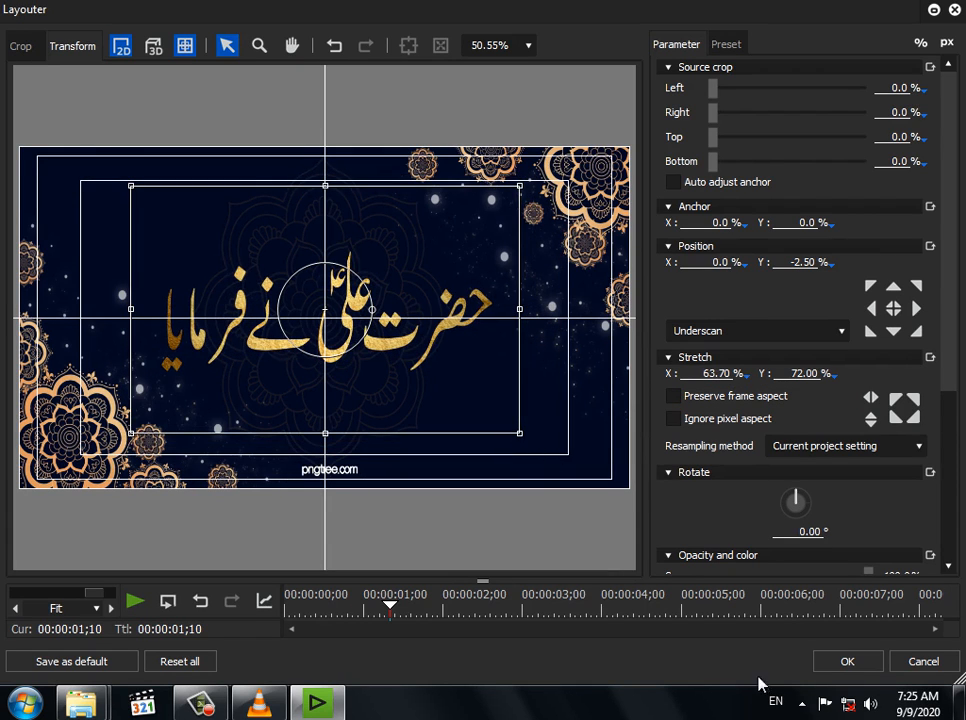
click(845, 662)
Place the 6269AE21 MOV clip from New folder (3) at the start of track 3 VA and briefly play it from the beginning
drag(243, 420, 208, 418)
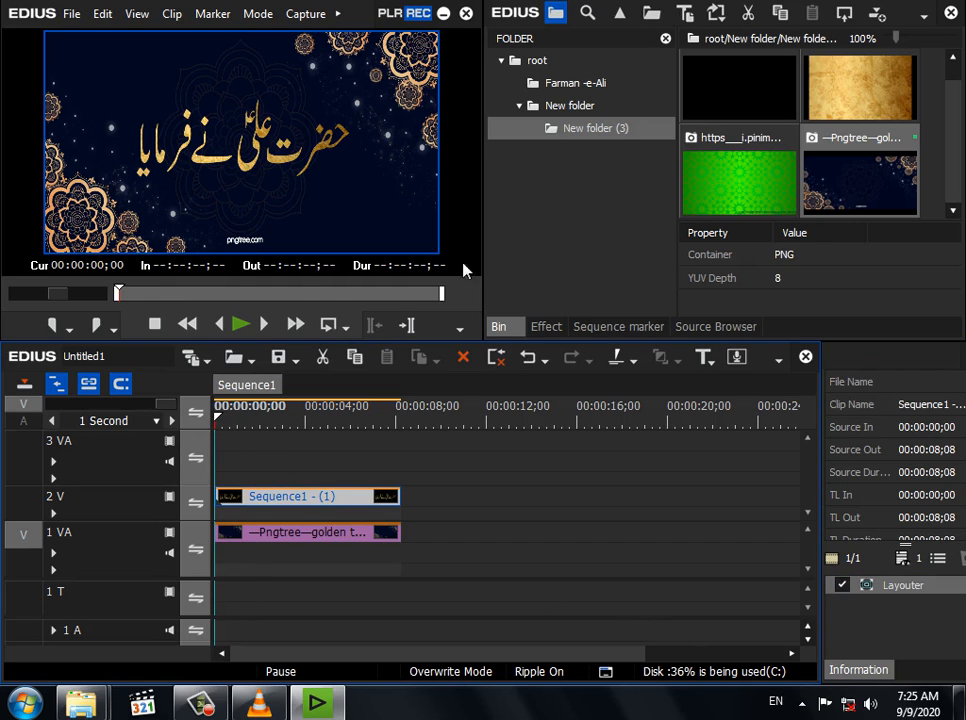
click(580, 108)
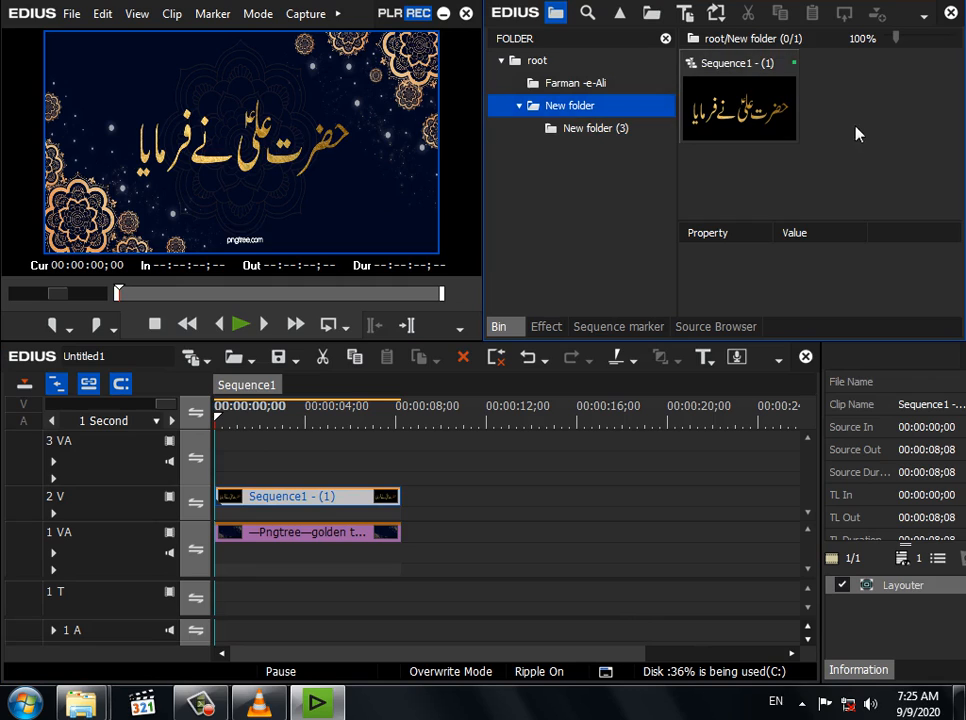
click(560, 85)
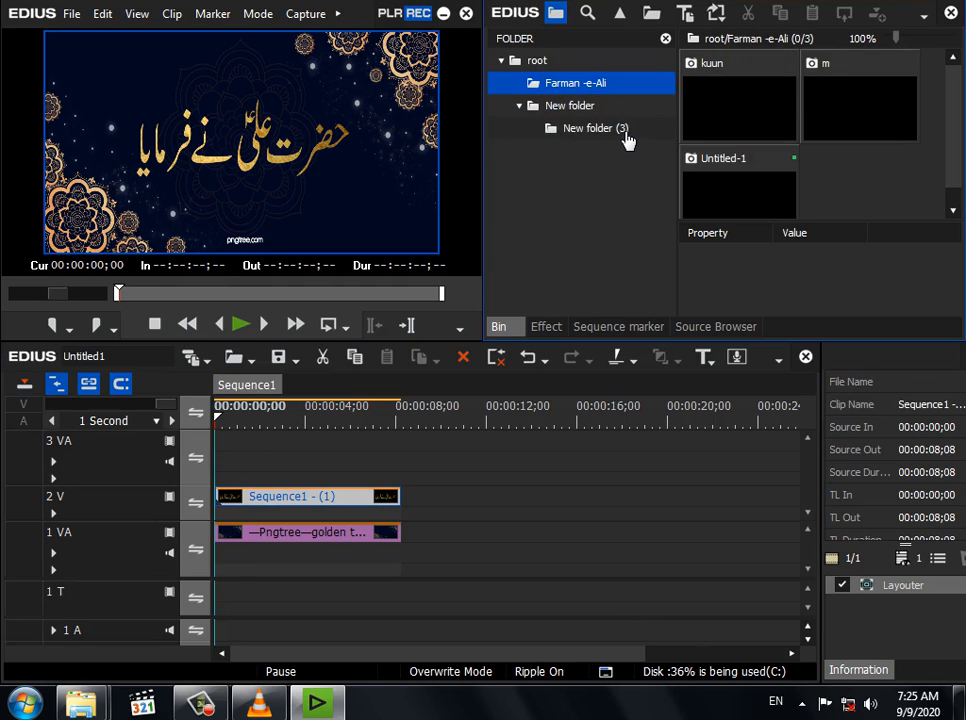
click(856, 119)
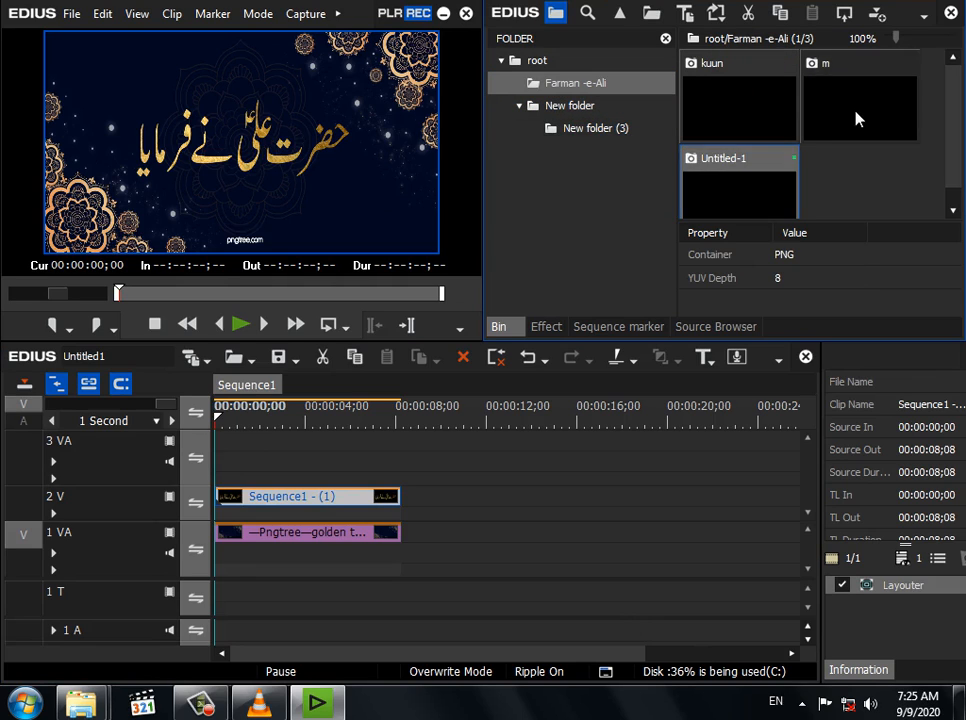
click(614, 134)
click(760, 101)
drag(735, 108, 205, 443)
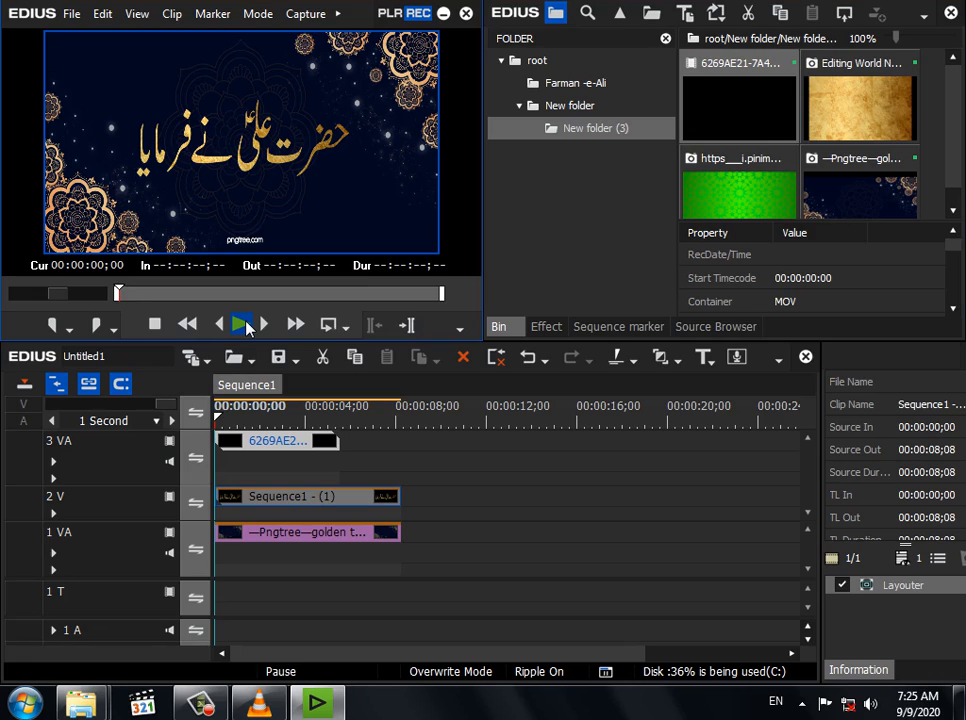
click(243, 325)
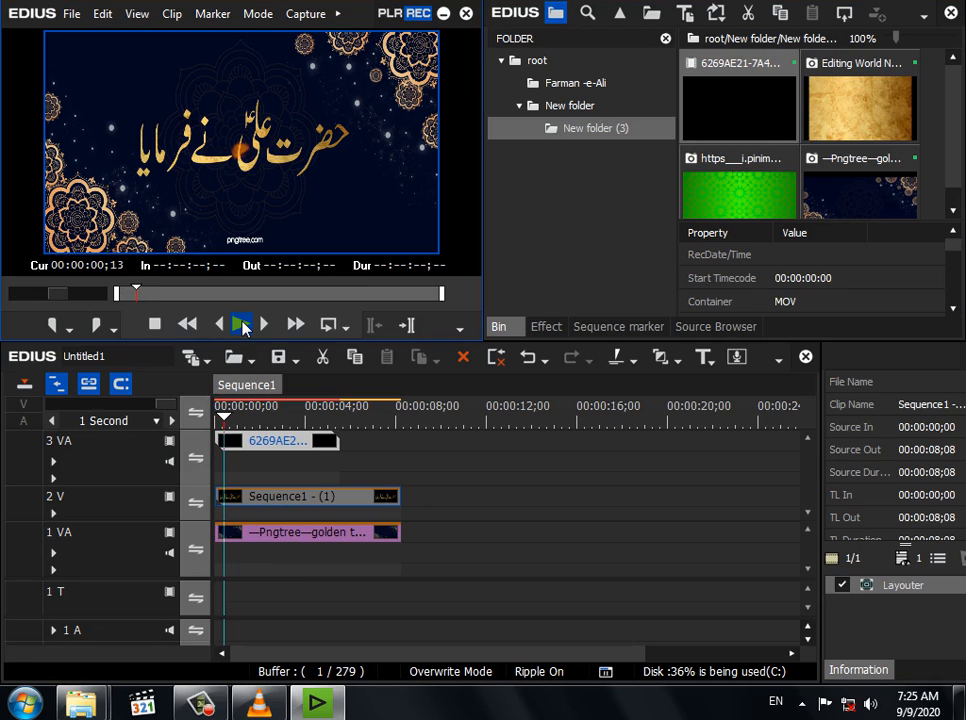
drag(234, 418, 203, 419)
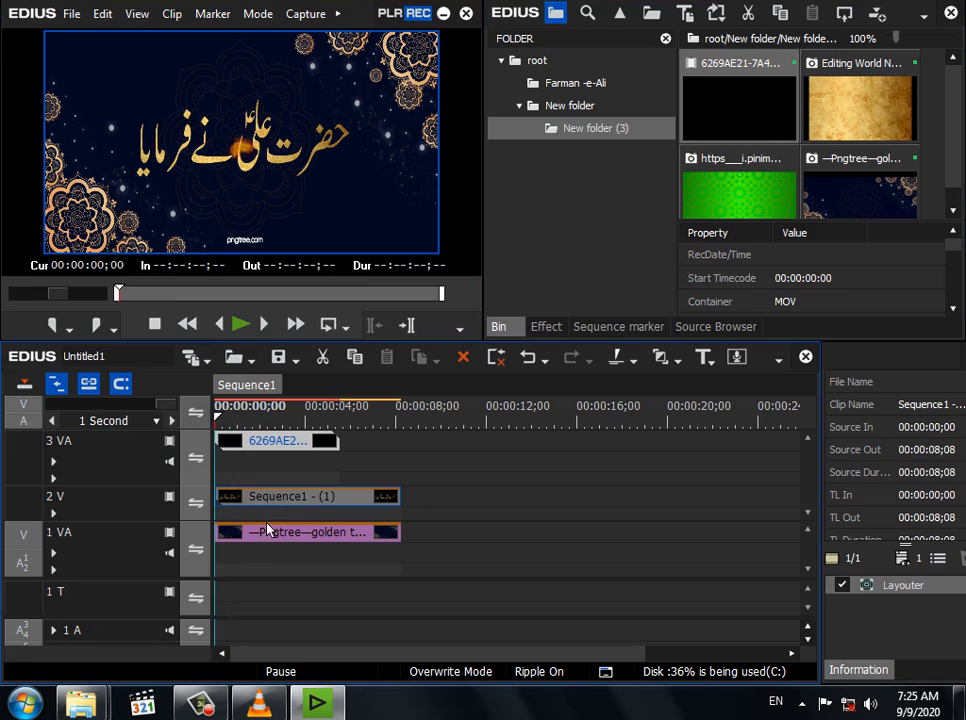
Apply the Mask video filter to the nested Sequence1 - (1) clip on track 2 V and open the mask's settings
click(275, 502)
click(546, 328)
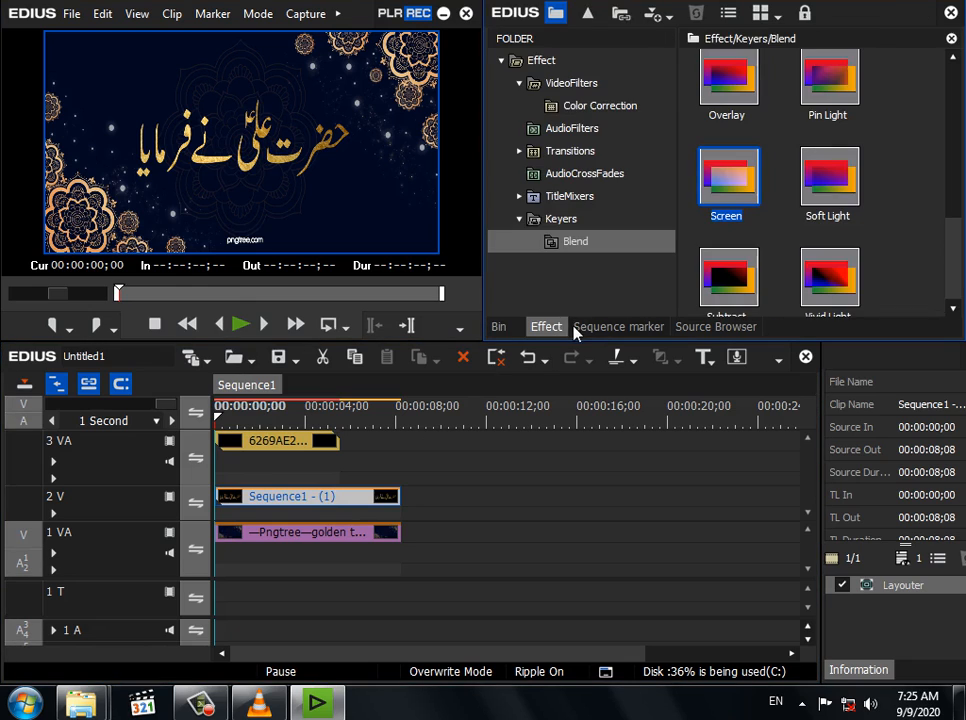
click(578, 86)
drag(951, 88, 951, 148)
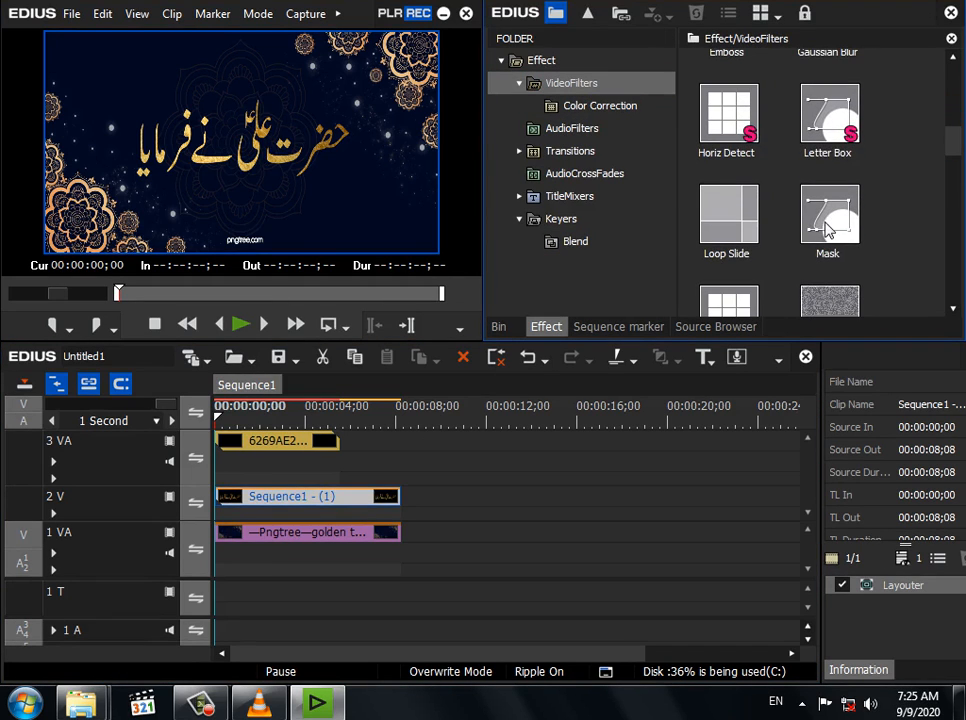
drag(843, 248, 282, 442)
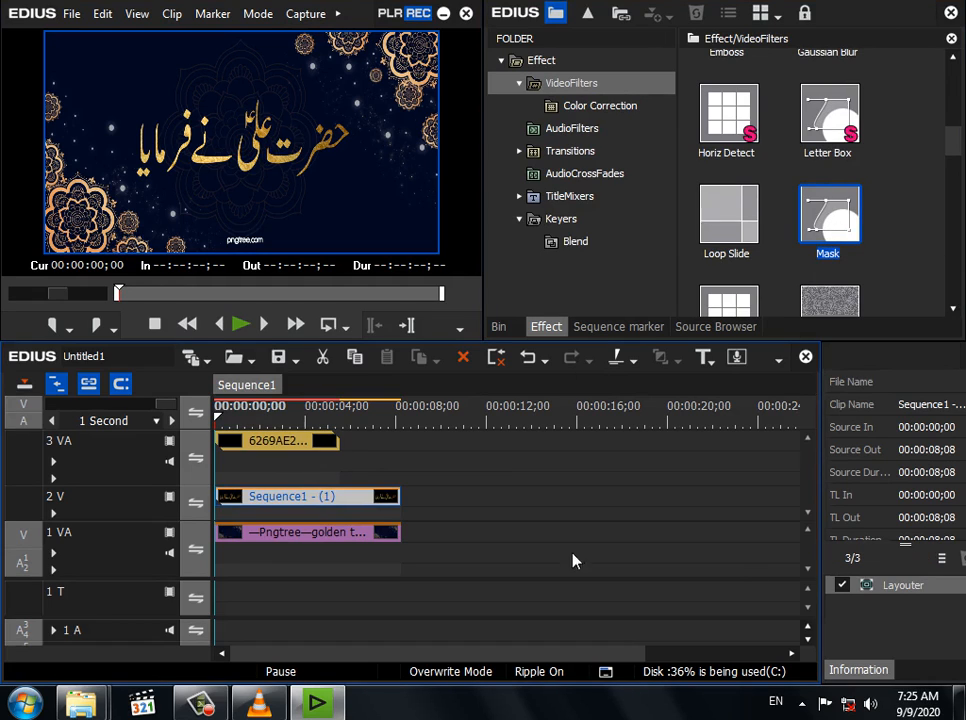
click(893, 604)
key(Delete)
drag(852, 205, 310, 502)
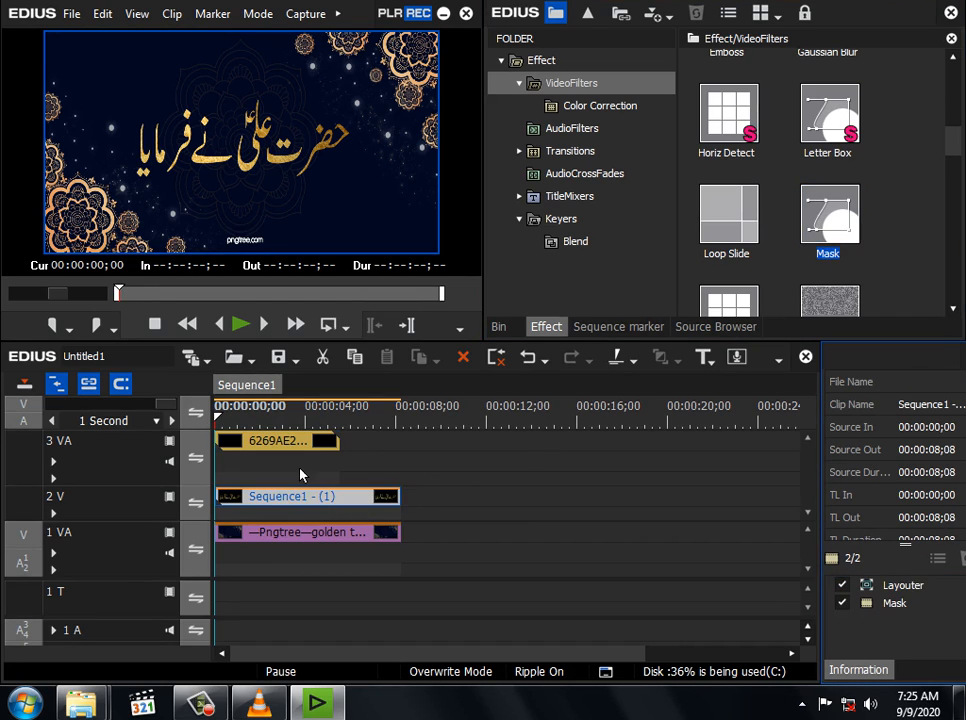
double_click(905, 604)
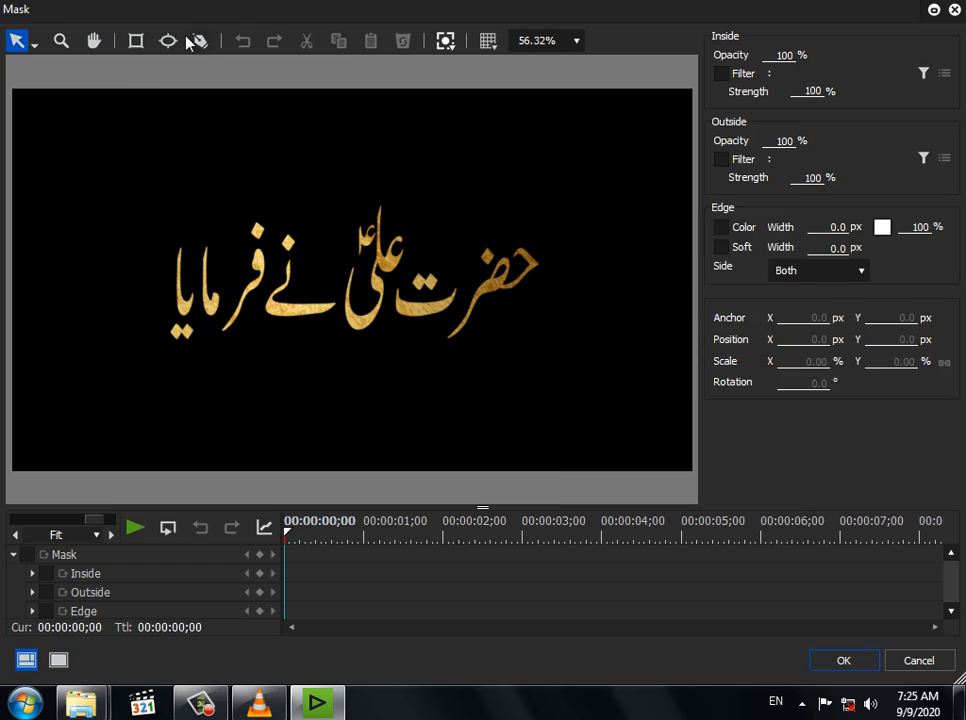
Draw a closed, irregular mask shape around the middle words of the calligraphy
click(198, 40)
click(313, 201)
click(362, 242)
drag(399, 213, 409, 213)
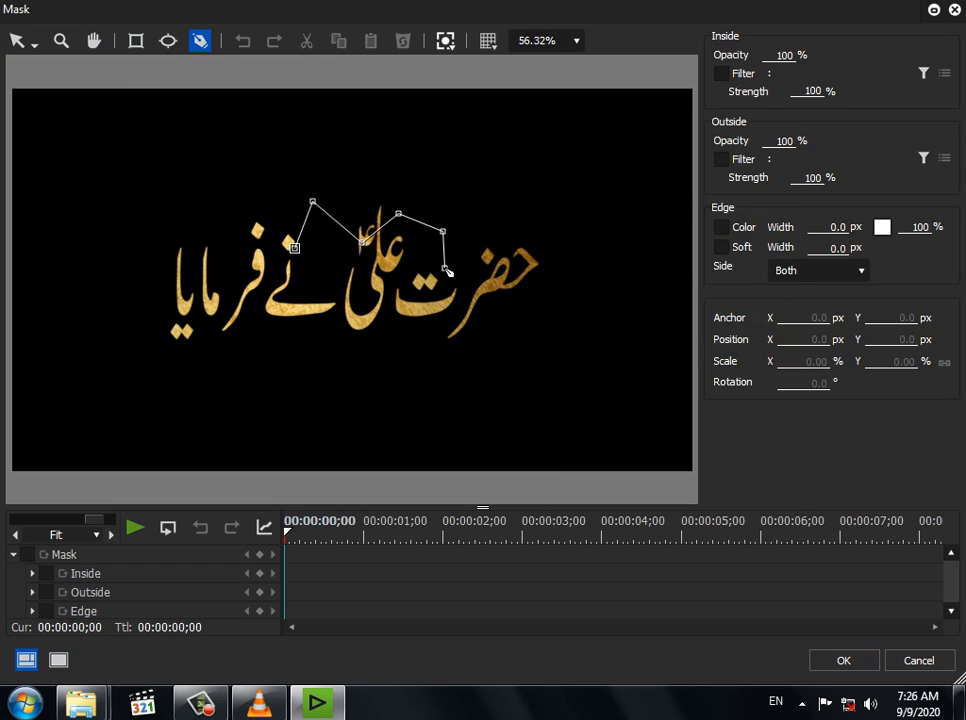
click(512, 264)
click(501, 303)
click(467, 391)
click(401, 311)
click(358, 348)
click(351, 315)
click(274, 271)
click(240, 290)
click(260, 220)
click(294, 247)
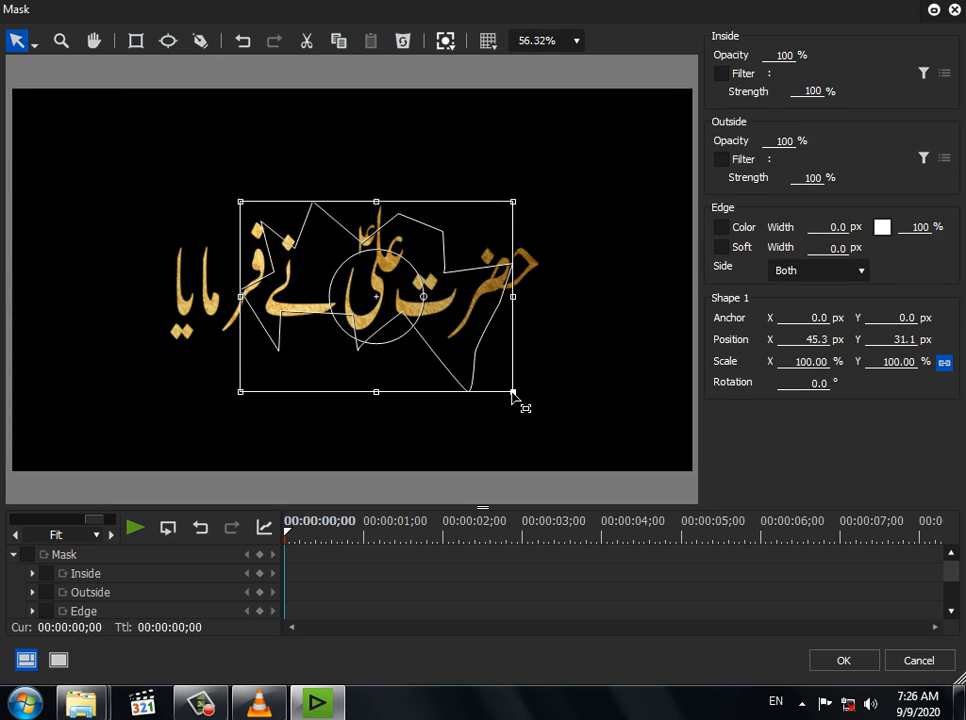
Enable Mask keyframing at 00:00:00;00 with the shape scaled to 0% and positioned at X -31.1 px, Y -41.7 px
drag(513, 393, 383, 308)
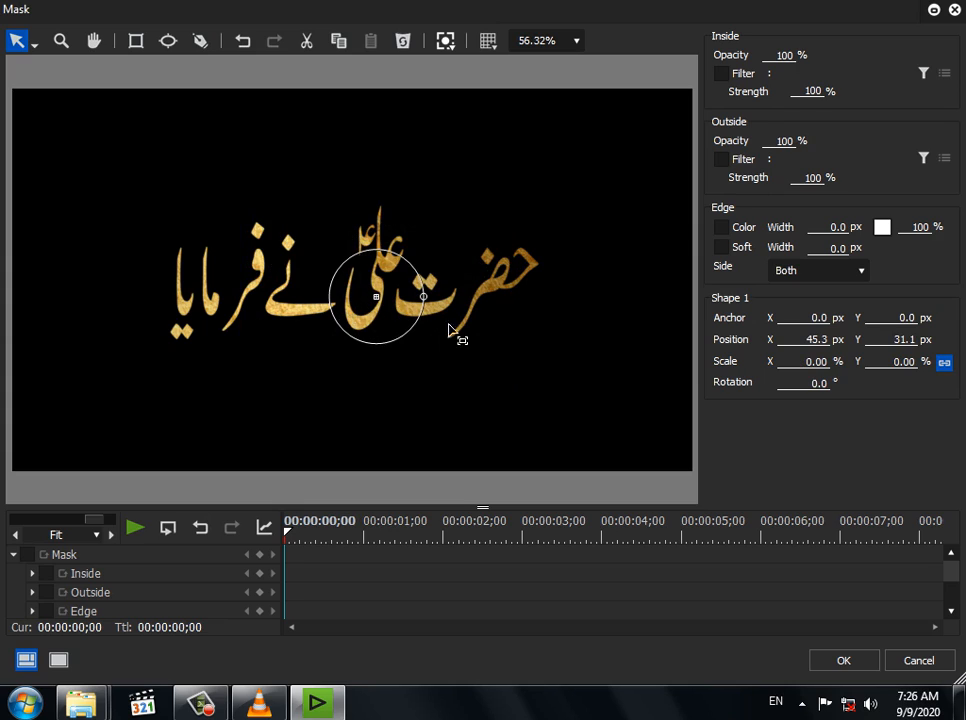
click(27, 555)
click(260, 554)
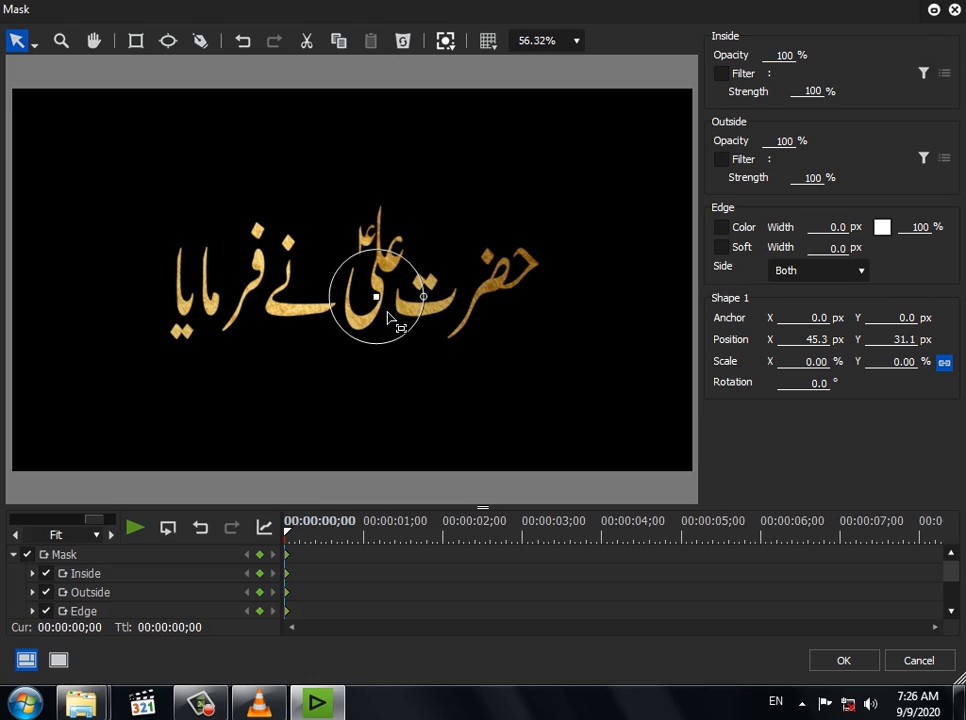
drag(843, 362, 800, 187)
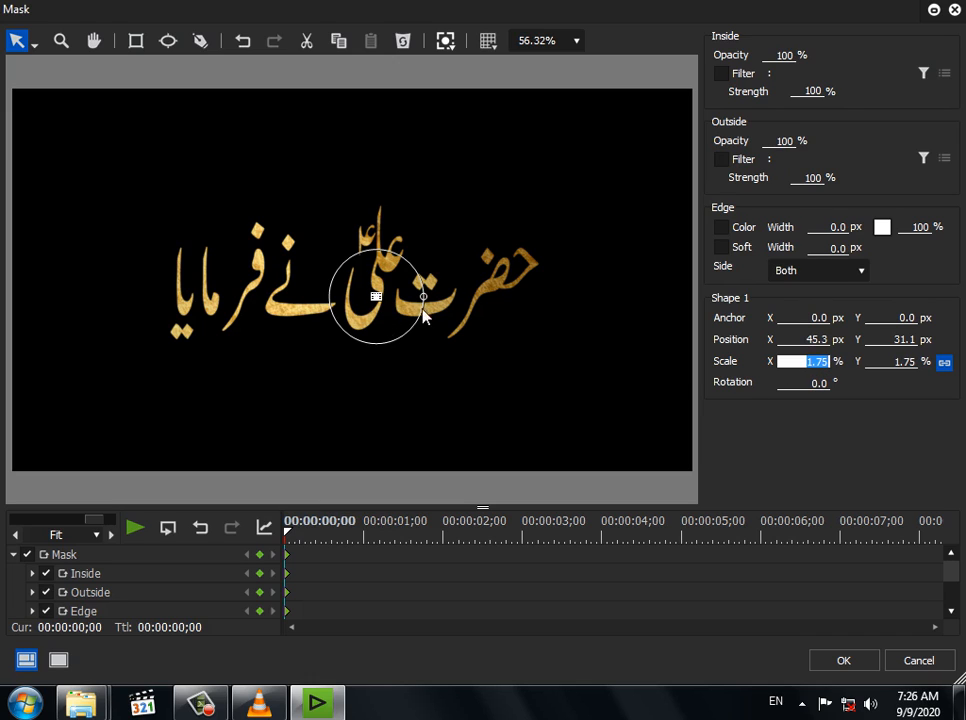
drag(382, 301, 351, 271)
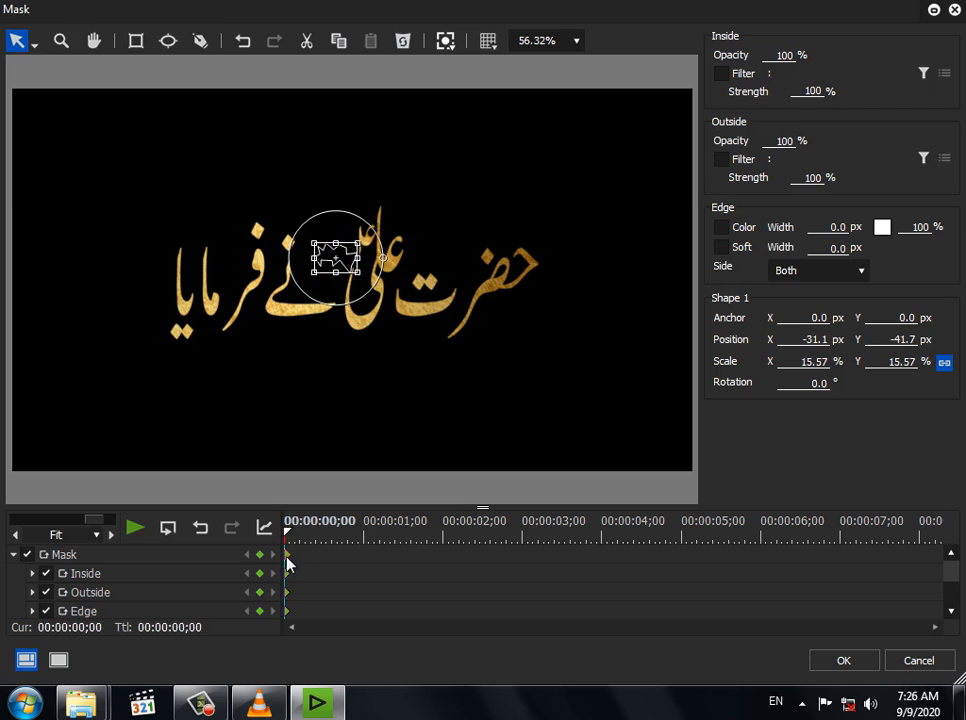
click(808, 364)
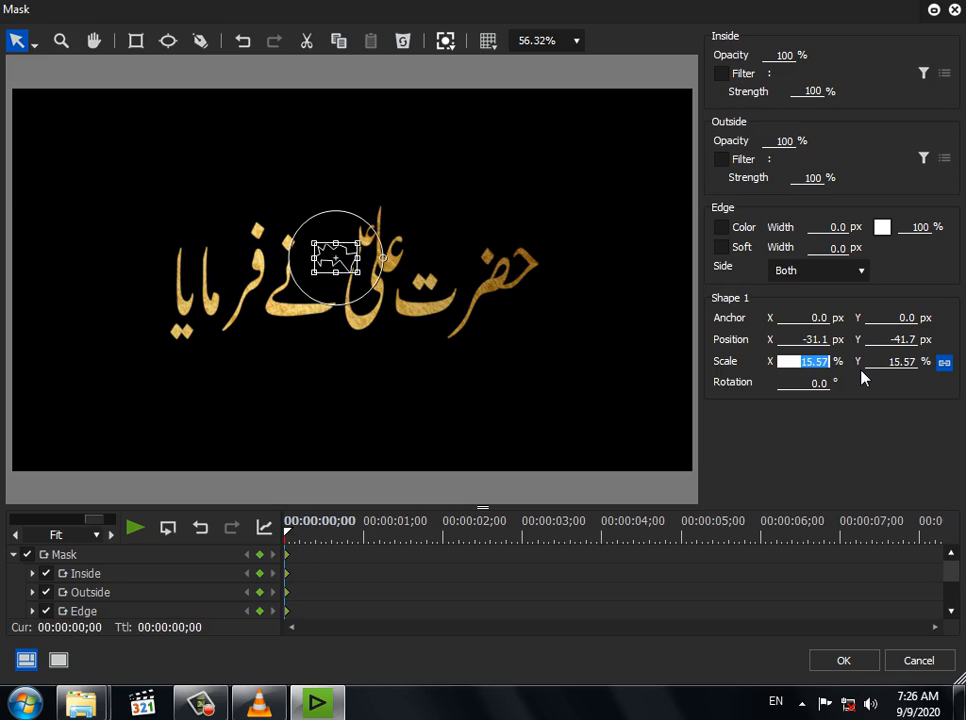
key(BackSpace)
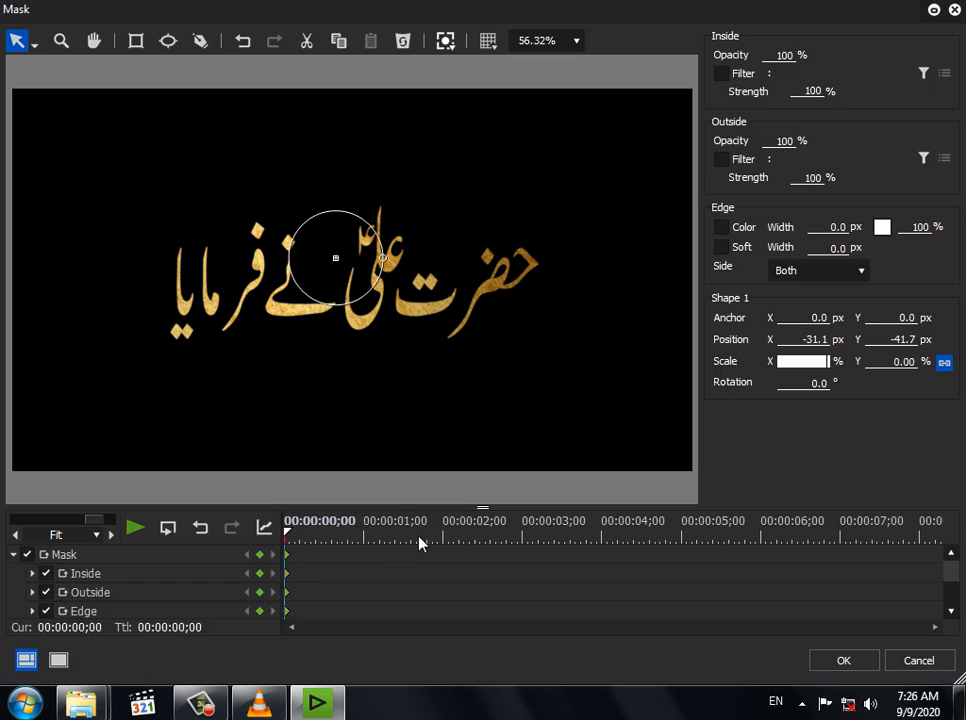
At 00:00:02;17, enlarge the mask shape to 249.49% at position X 93.2 px, Y 84.3 px so it surrounds the text, and apply the mask
click(487, 538)
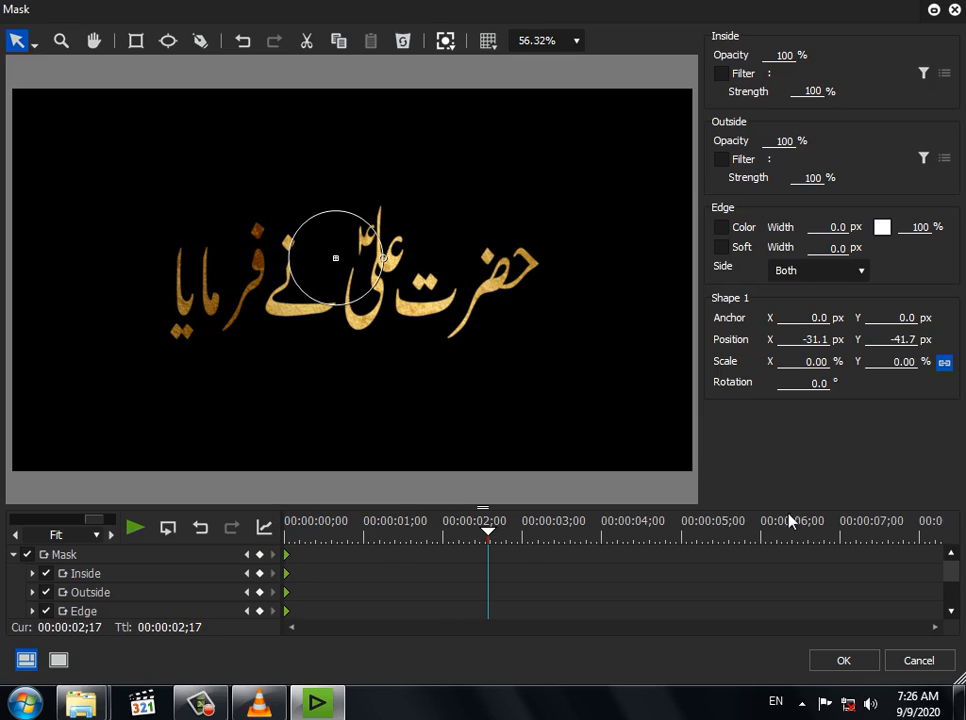
drag(831, 370, 421, 122)
drag(345, 268, 574, 384)
drag(447, 298, 453, 334)
drag(518, 418, 944, 543)
drag(456, 332, 602, 387)
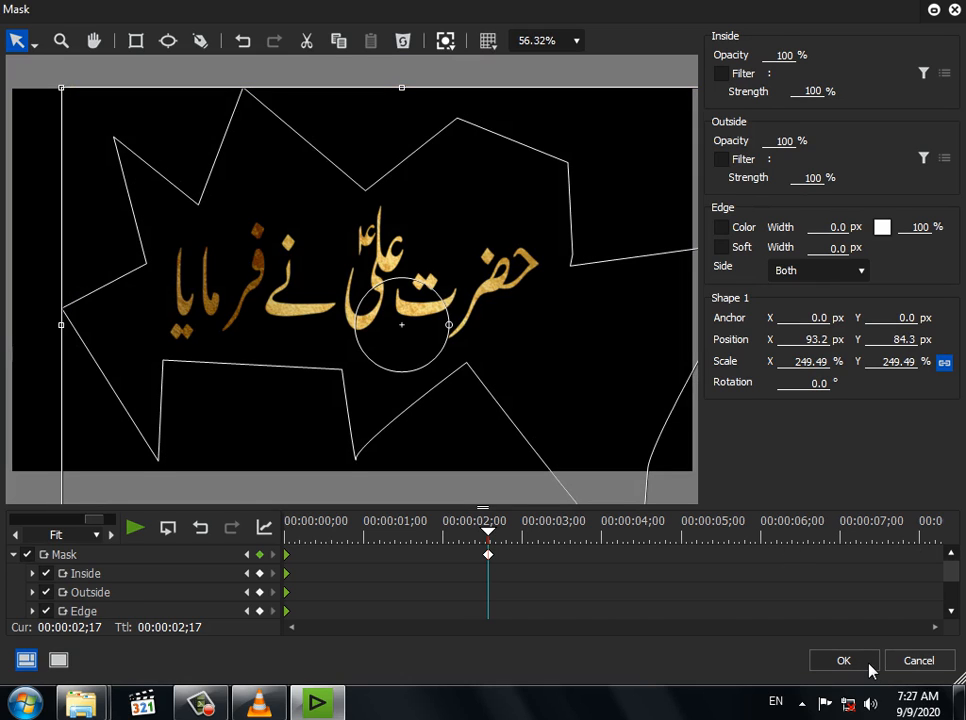
click(866, 664)
Reopen the mask at the sequence start, set the Outside opacity to 0%, and enable its filter with Blur : Medium
drag(272, 420, 215, 420)
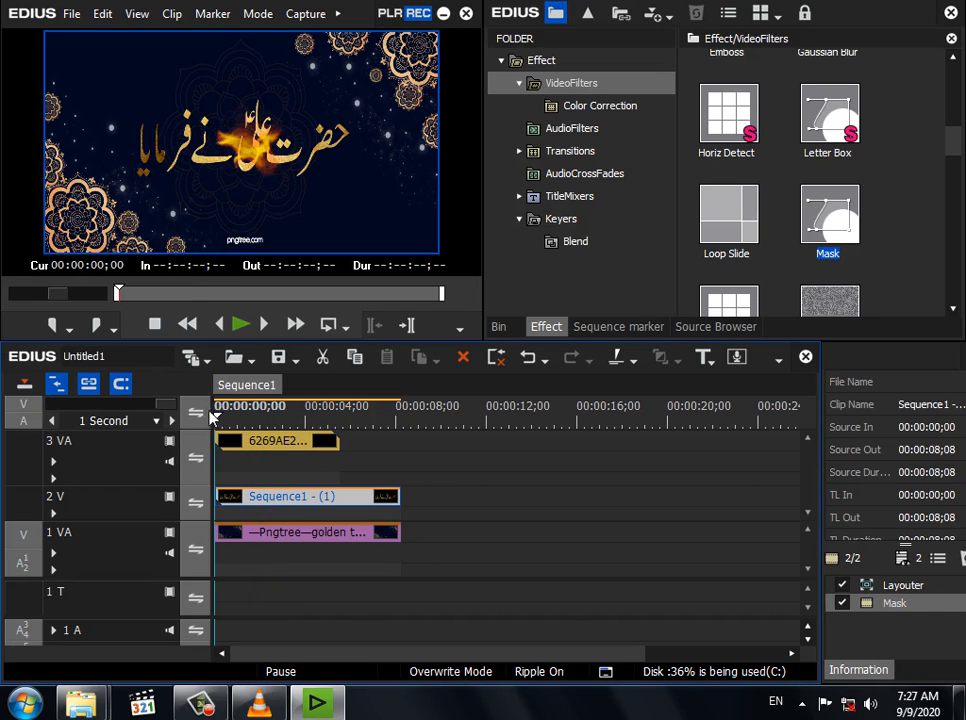
double_click(910, 606)
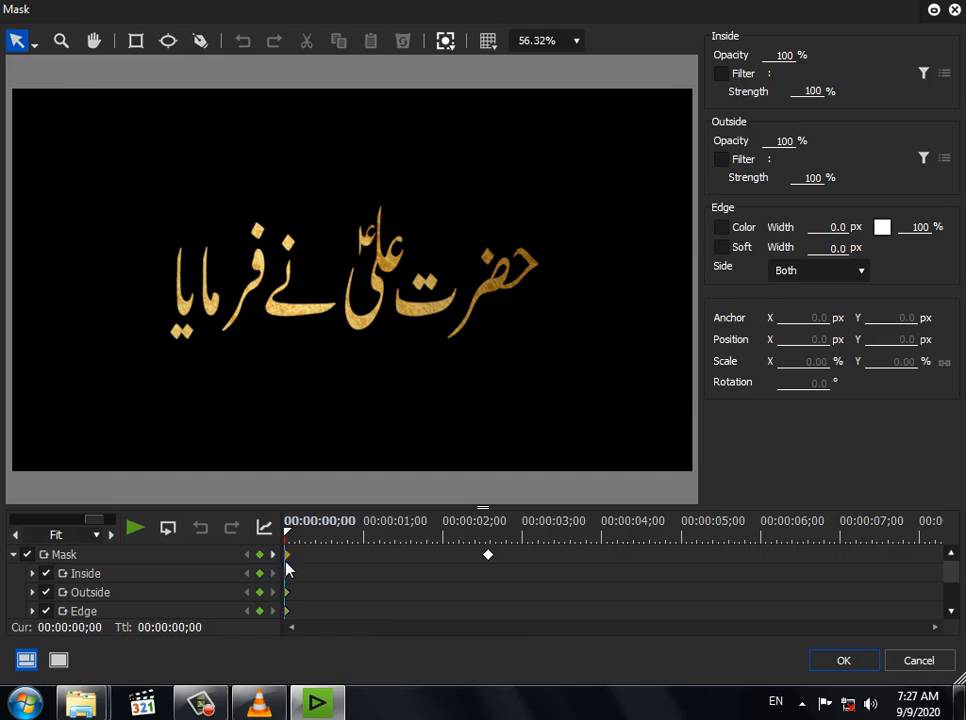
click(288, 561)
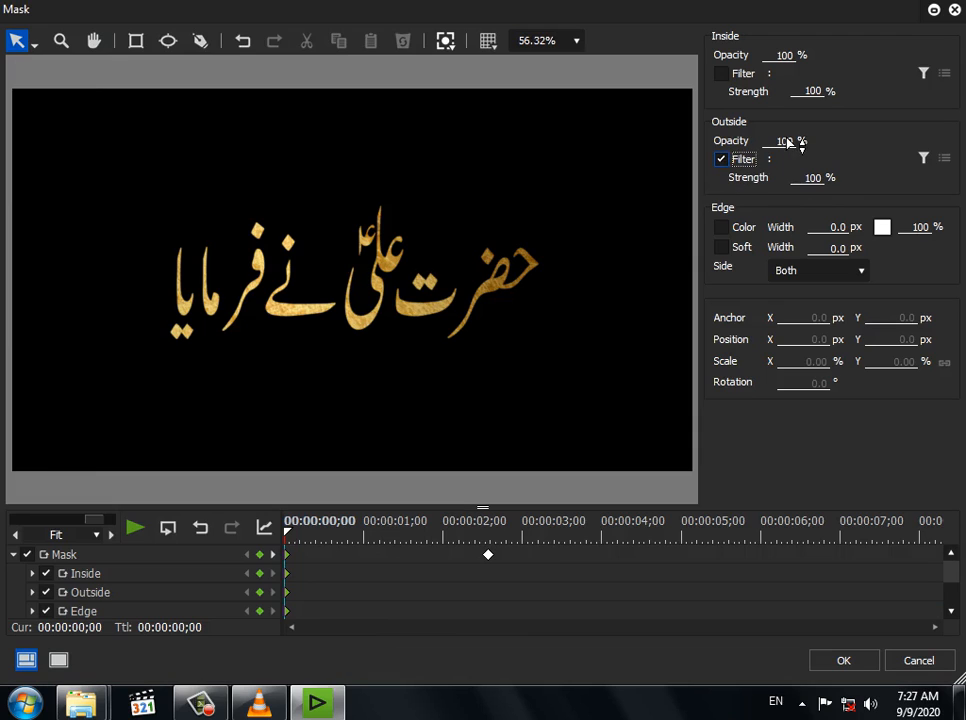
drag(787, 142, 795, 291)
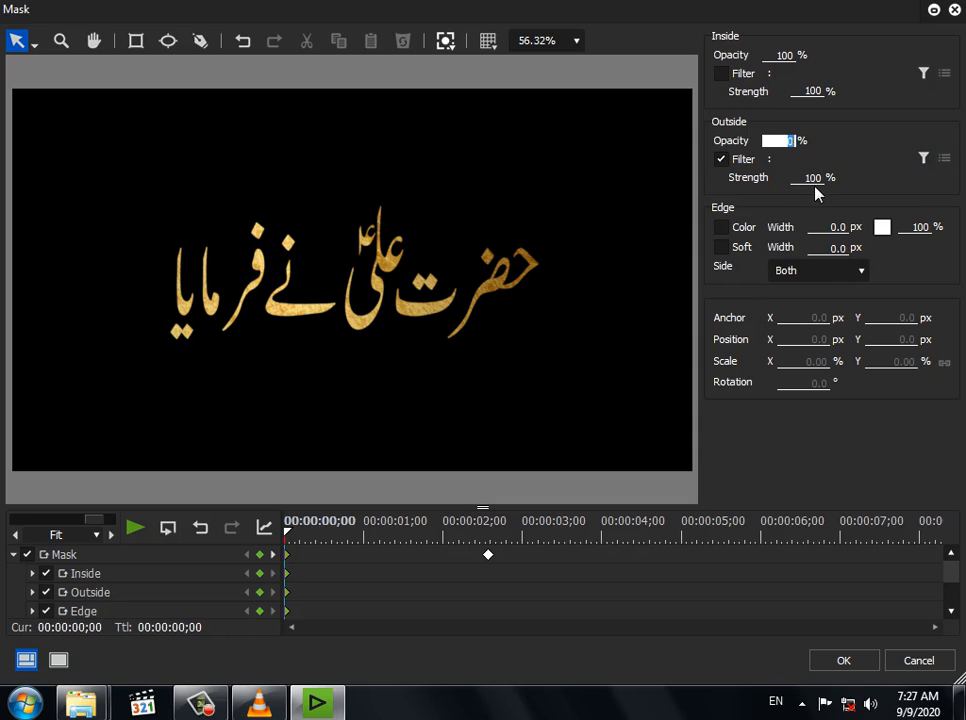
click(924, 158)
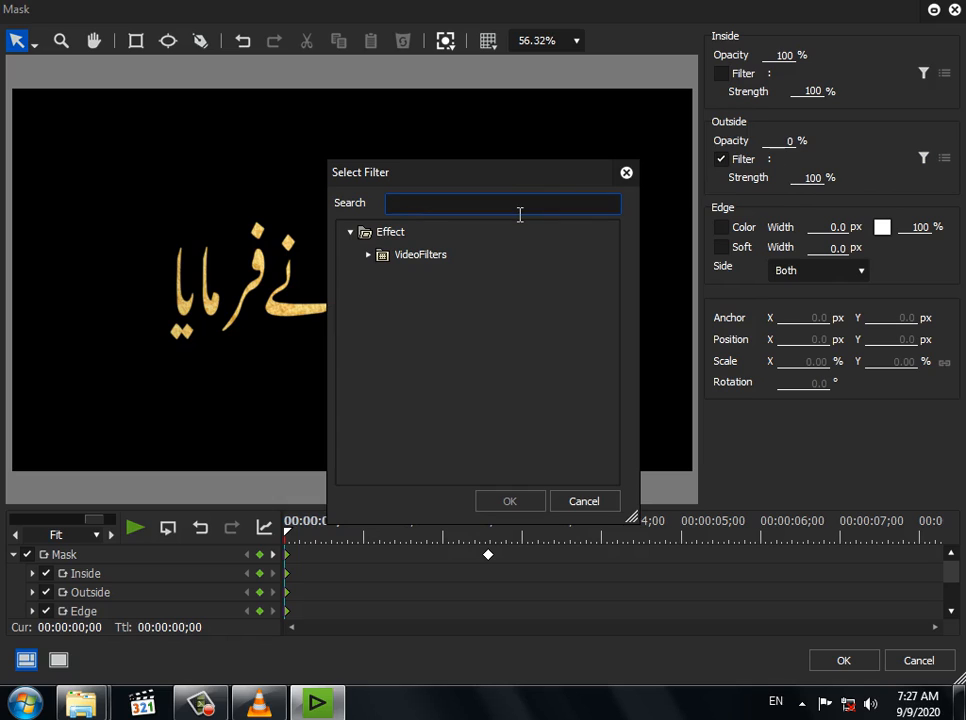
text(blur)
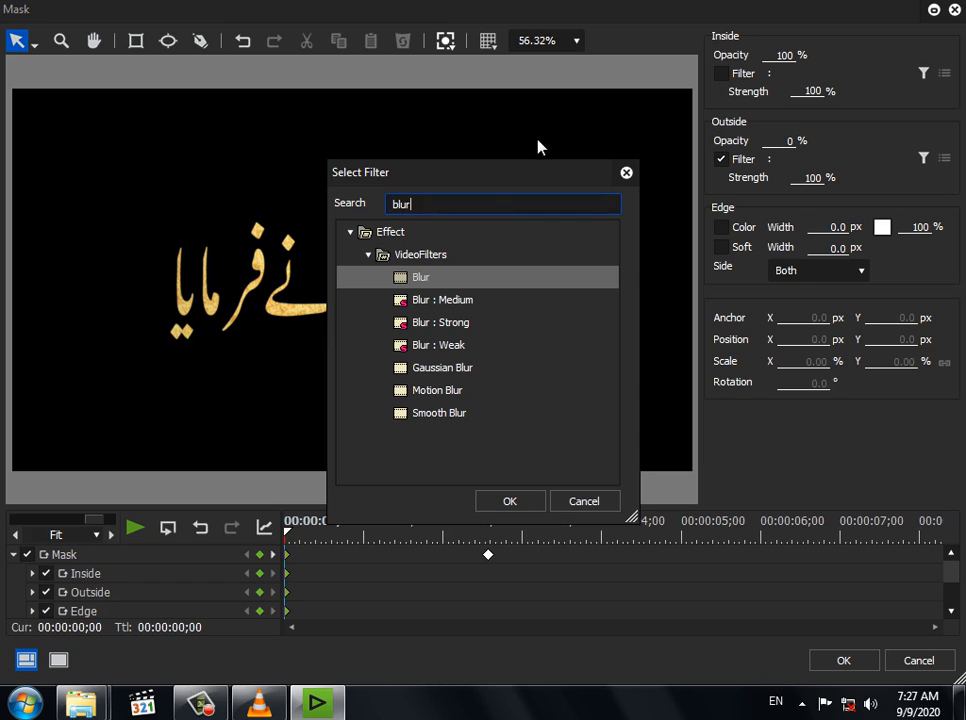
click(467, 305)
click(521, 500)
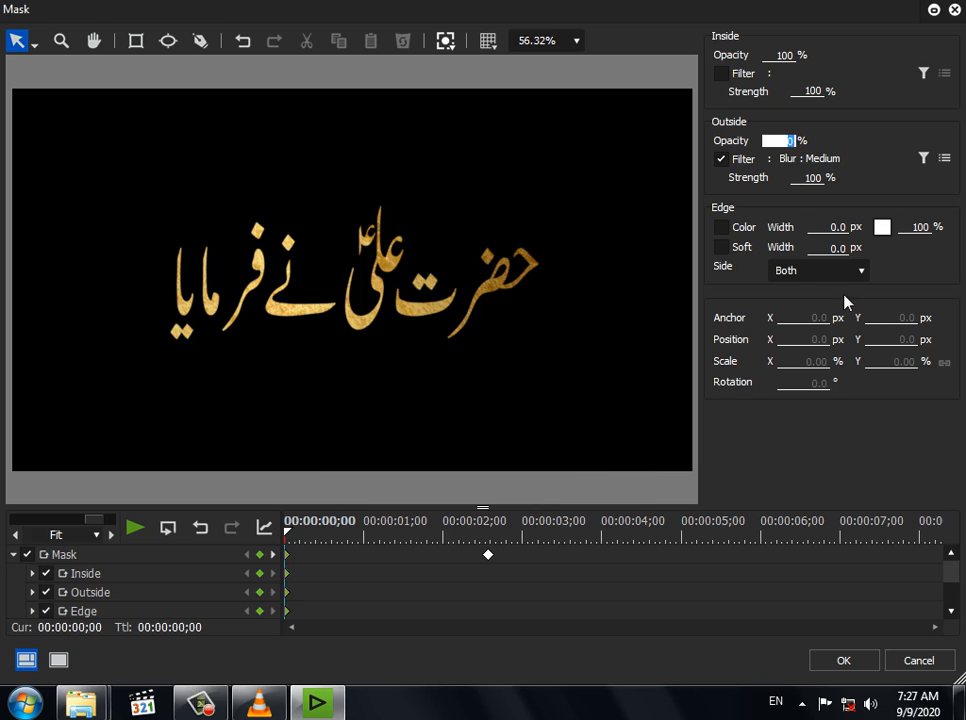
Enable a soft mask edge with a width of 22.4 px and apply the mask settings
drag(853, 260, 842, 40)
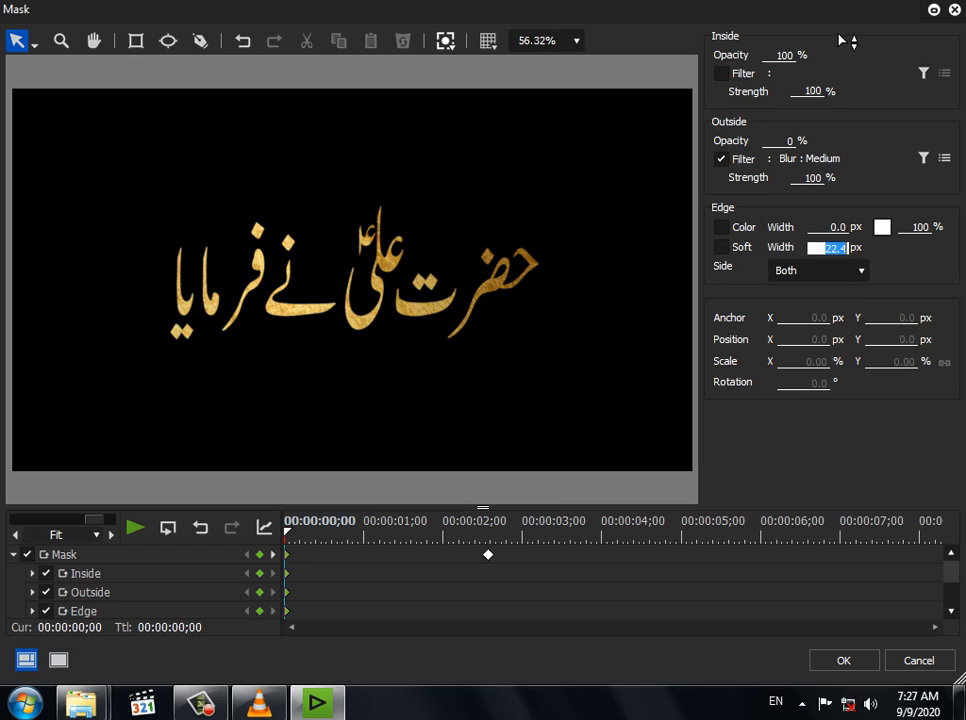
click(722, 247)
click(843, 660)
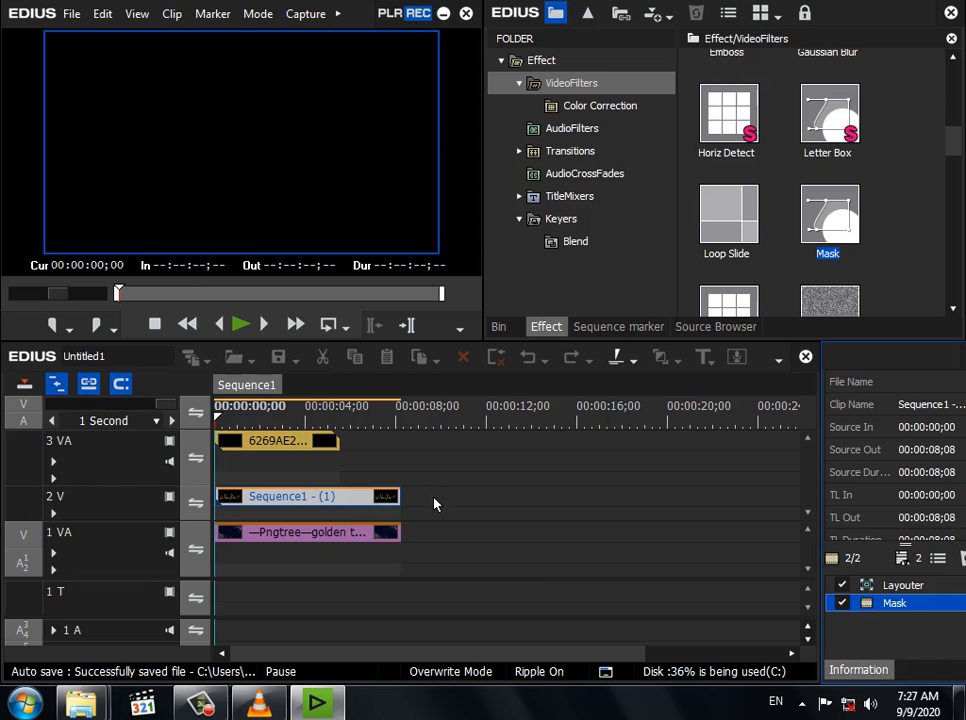
Play the sequence from the beginning to preview the masked text reveal with the fire overlay
click(242, 326)
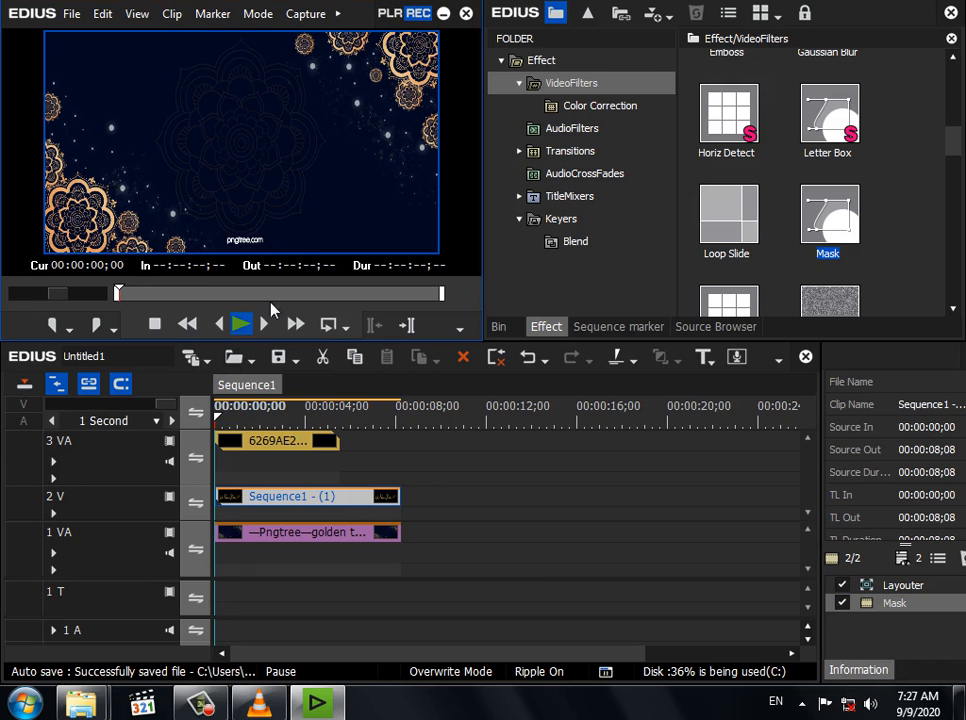
double_click(318, 205)
double_click(493, 386)
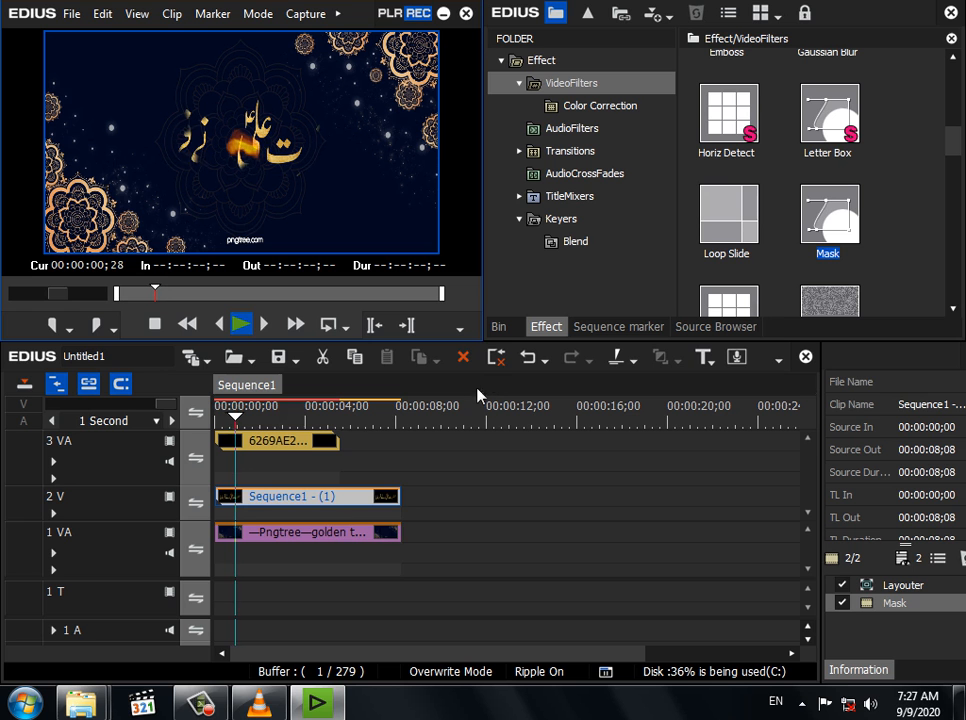
Move the nested text sequence and the golden texture background together so both start at 00:00:01;00
click(250, 430)
drag(250, 430, 292, 430)
drag(442, 570, 318, 503)
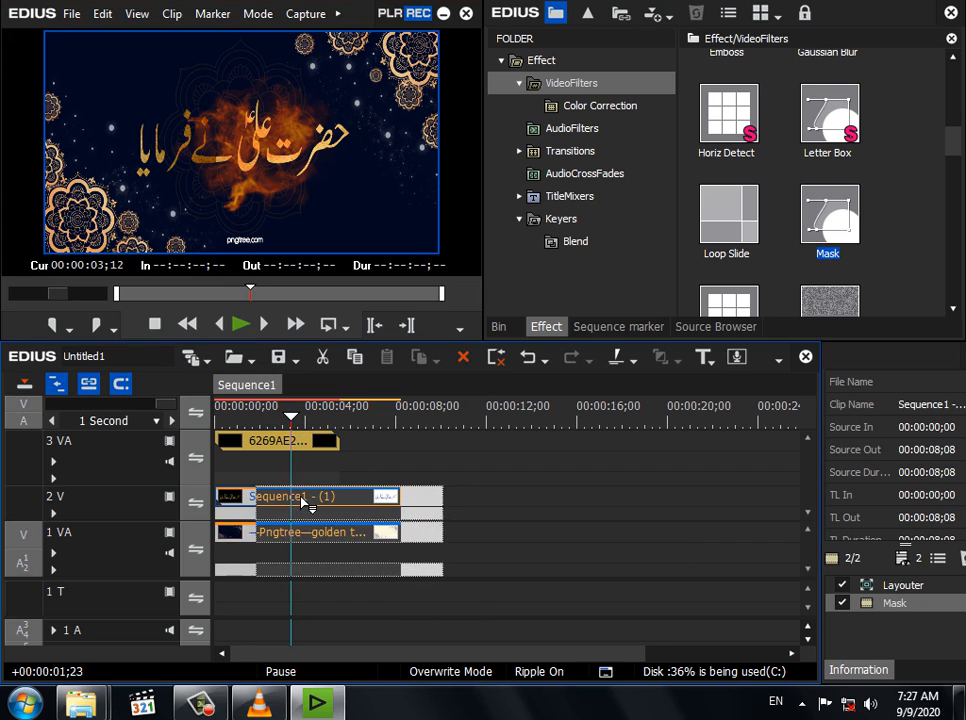
drag(290, 428, 277, 428)
drag(476, 470, 337, 547)
click(490, 490)
drag(473, 496, 359, 547)
drag(361, 501, 340, 499)
Close the VLC media player window running alongside EDIUS
mouse_move(256, 705)
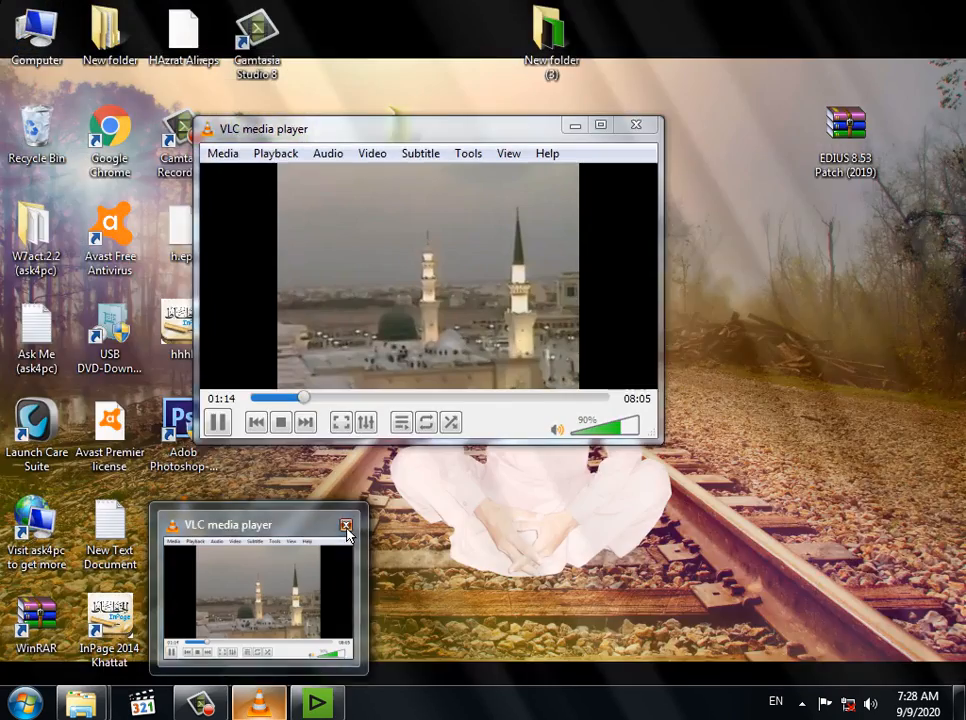
click(350, 518)
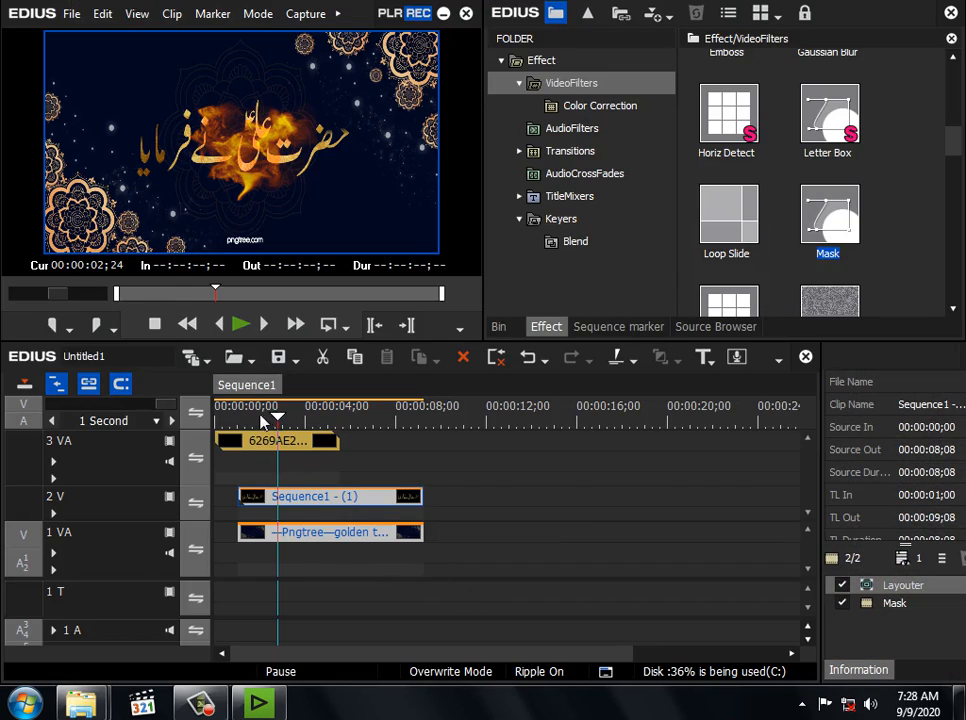
Shift the nested text sequence and the background earlier so both start at 00:00:00;16, and place the playhead there
drag(263, 416, 240, 420)
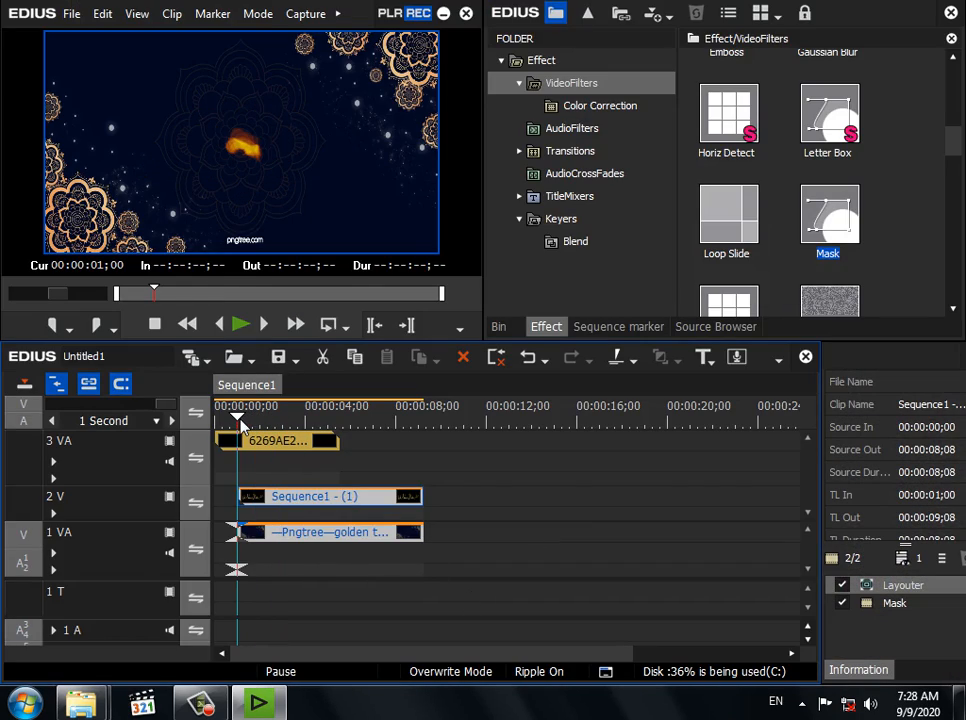
mouse_move(455, 484)
mouse_down()
mouse_move(368, 536)
mouse_move(357, 538)
mouse_move(346, 498)
mouse_move(347, 507)
mouse_up()
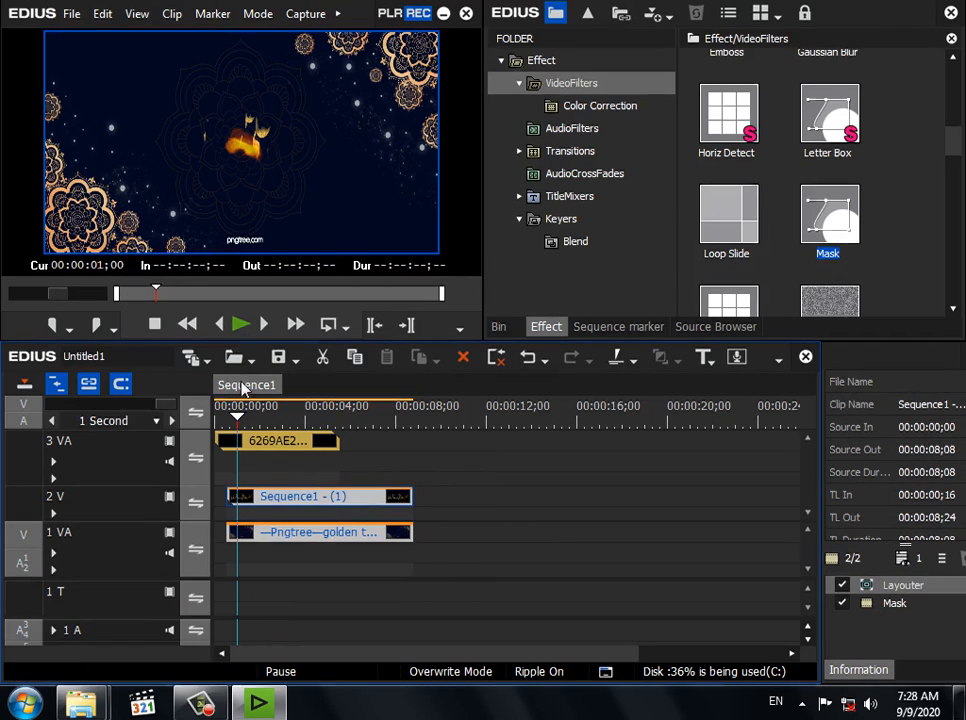
click(228, 420)
mouse_move(437, 482)
mouse_down()
mouse_move(376, 541)
mouse_move(327, 539)
mouse_up()
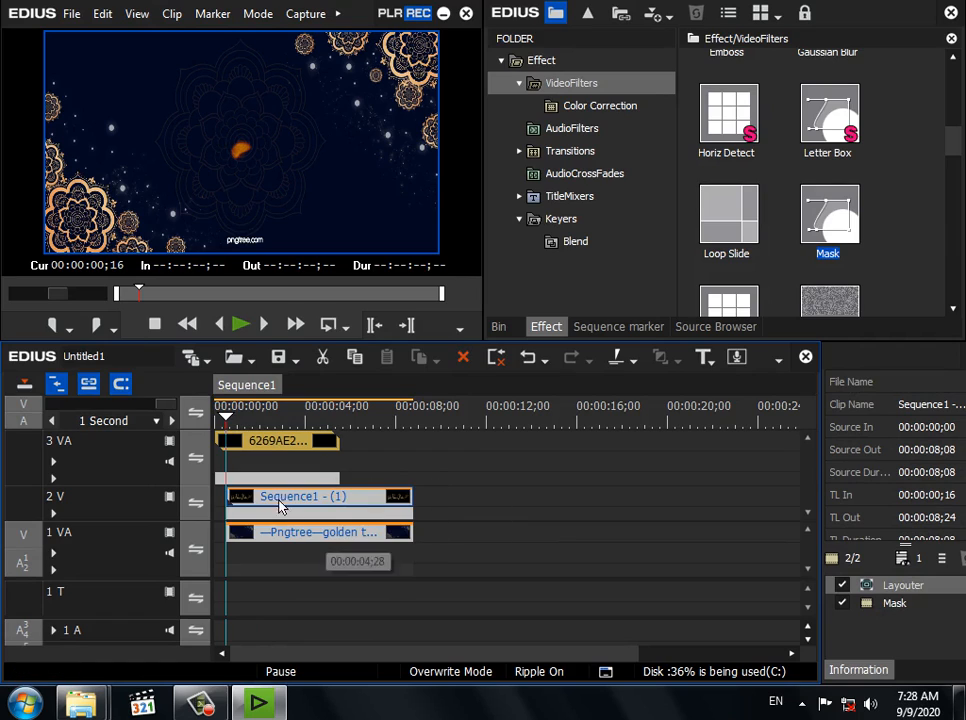
Reposition the nested text sequence and the golden texture background together so both start at 00:00:00;22
click(160, 406)
click(320, 548)
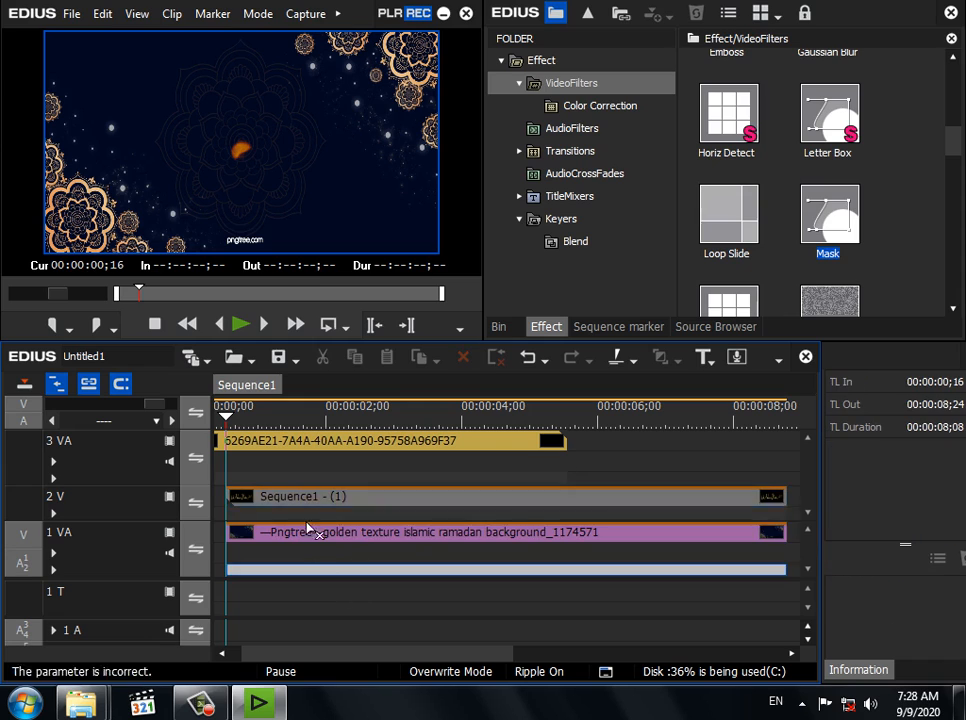
drag(425, 600, 306, 508)
click(156, 421)
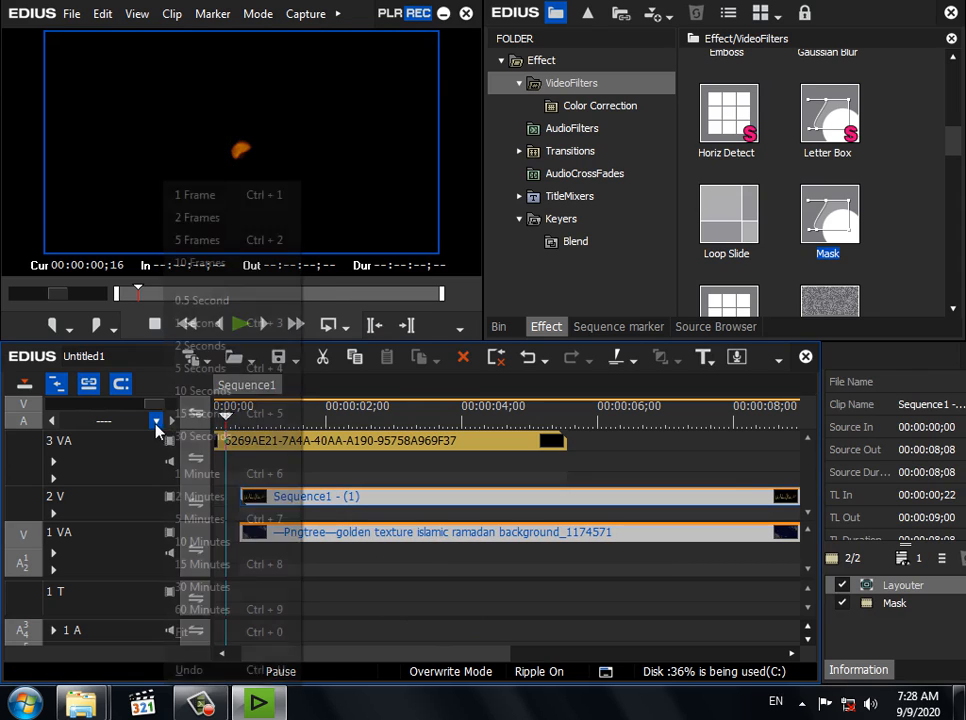
click(217, 330)
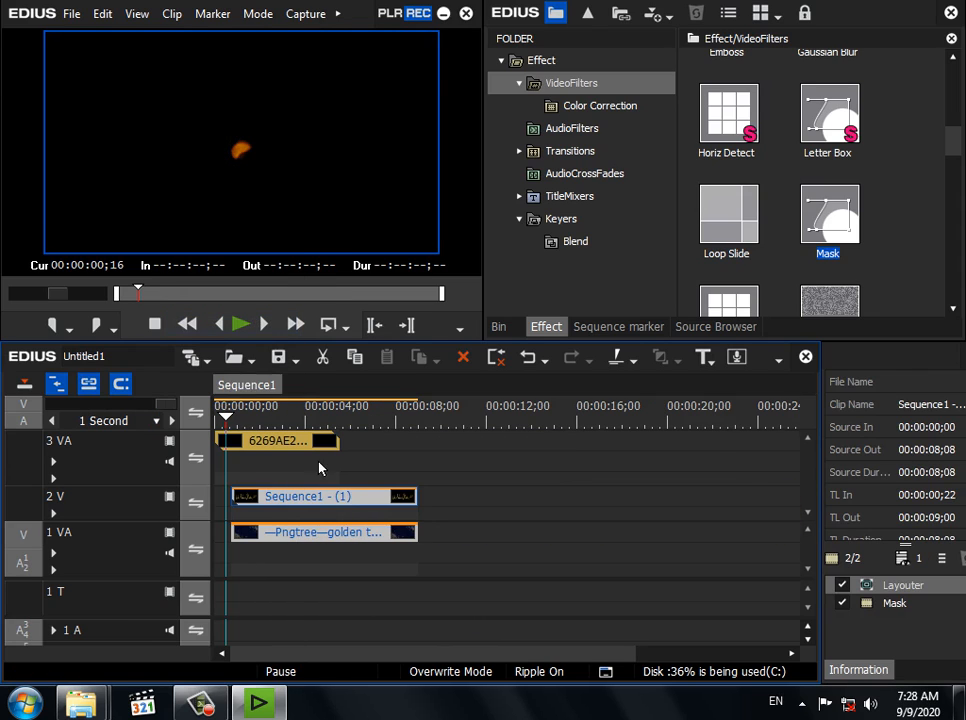
Check the reveal in full-screen playback and delay the end keyframe of the text sequence's Mask to about 4.6 seconds
click(246, 336)
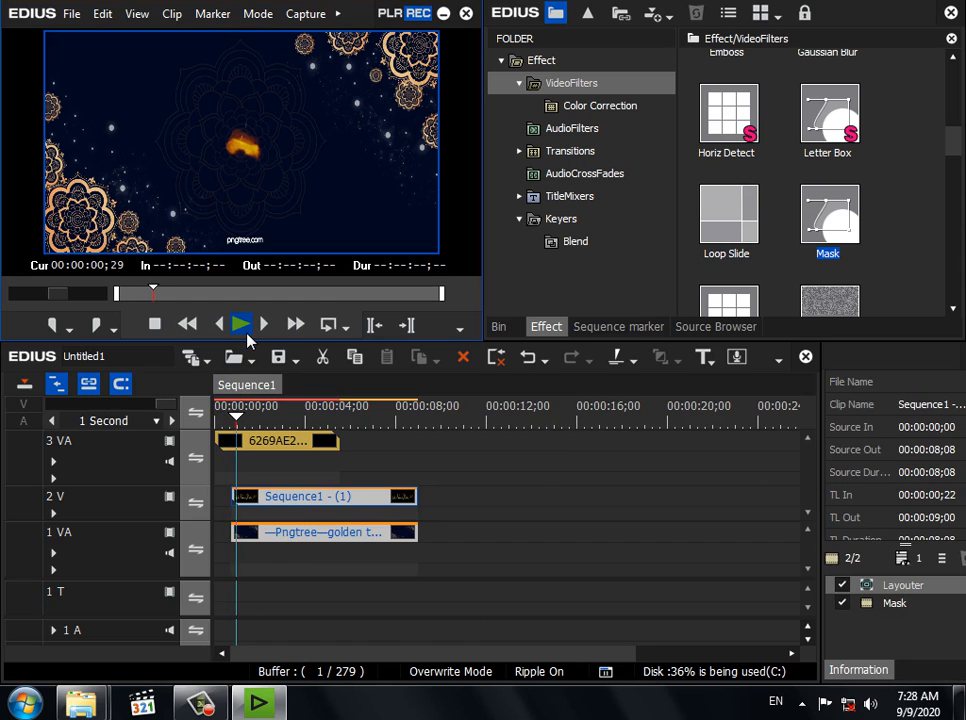
double_click(367, 163)
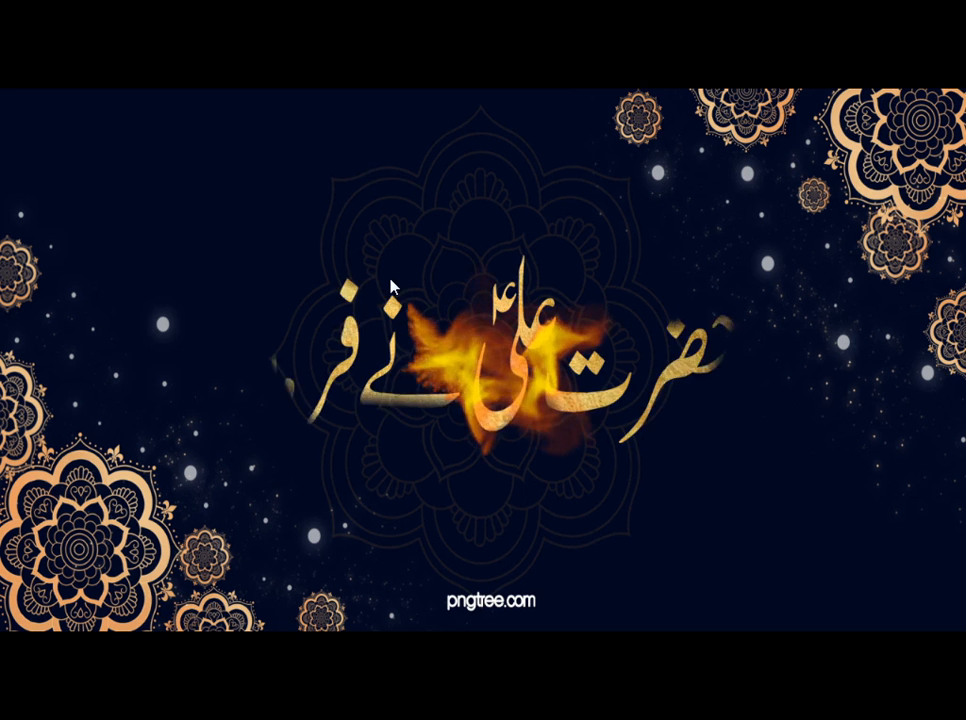
double_click(390, 222)
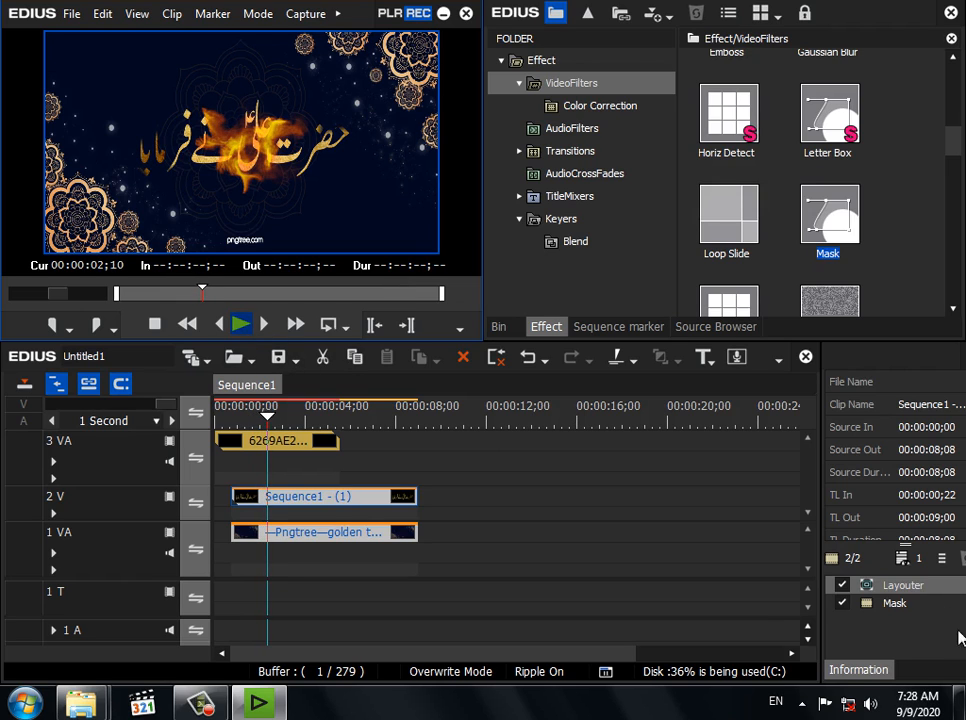
click(897, 603)
double_click(900, 605)
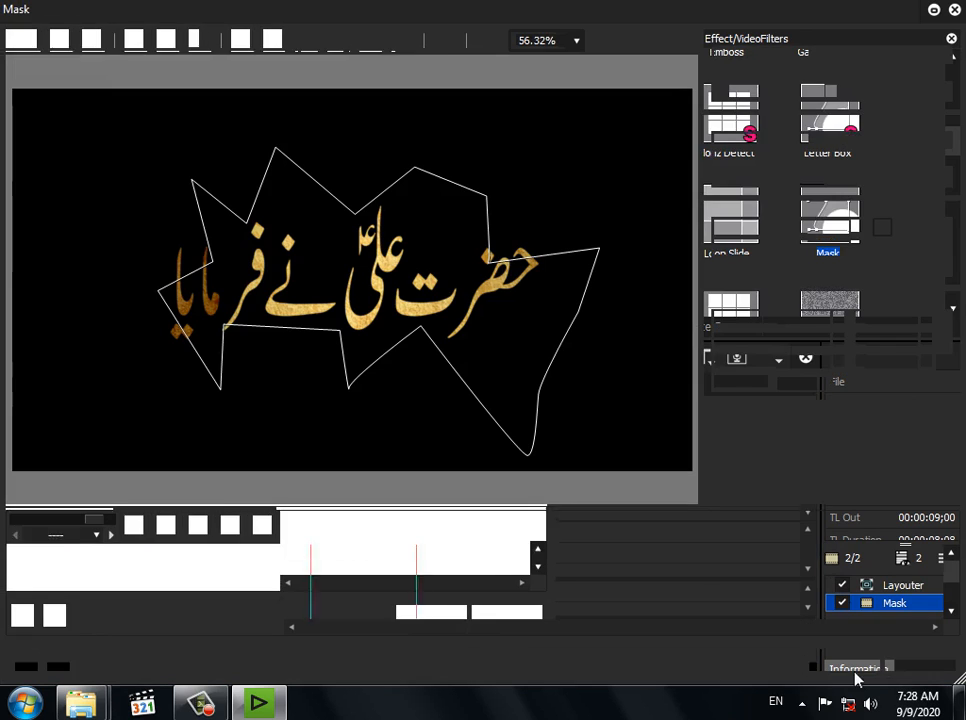
drag(492, 556, 565, 558)
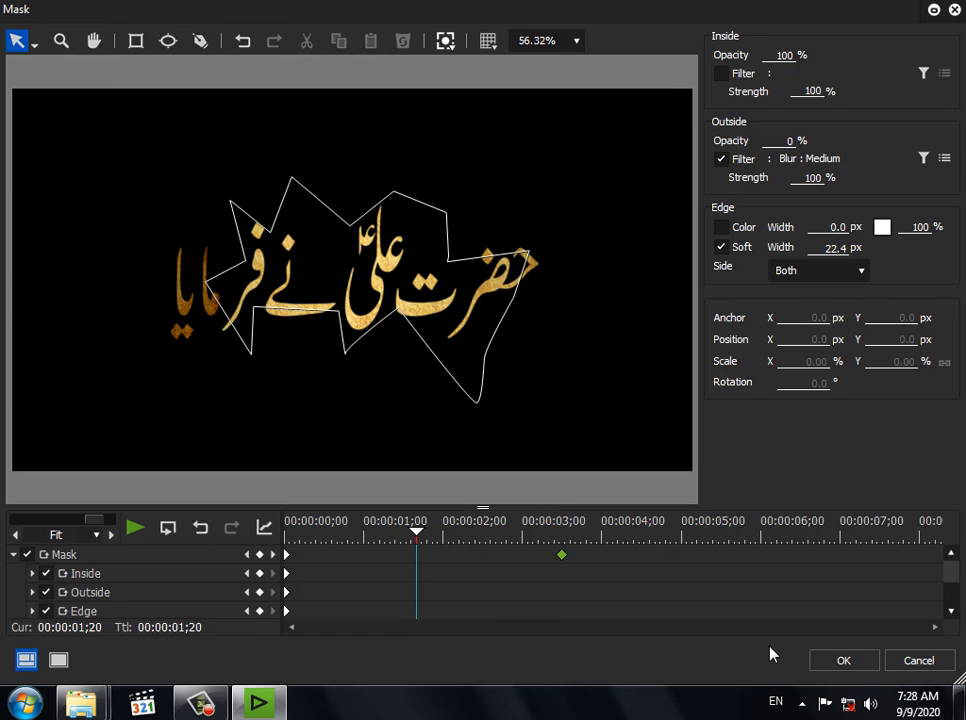
click(818, 660)
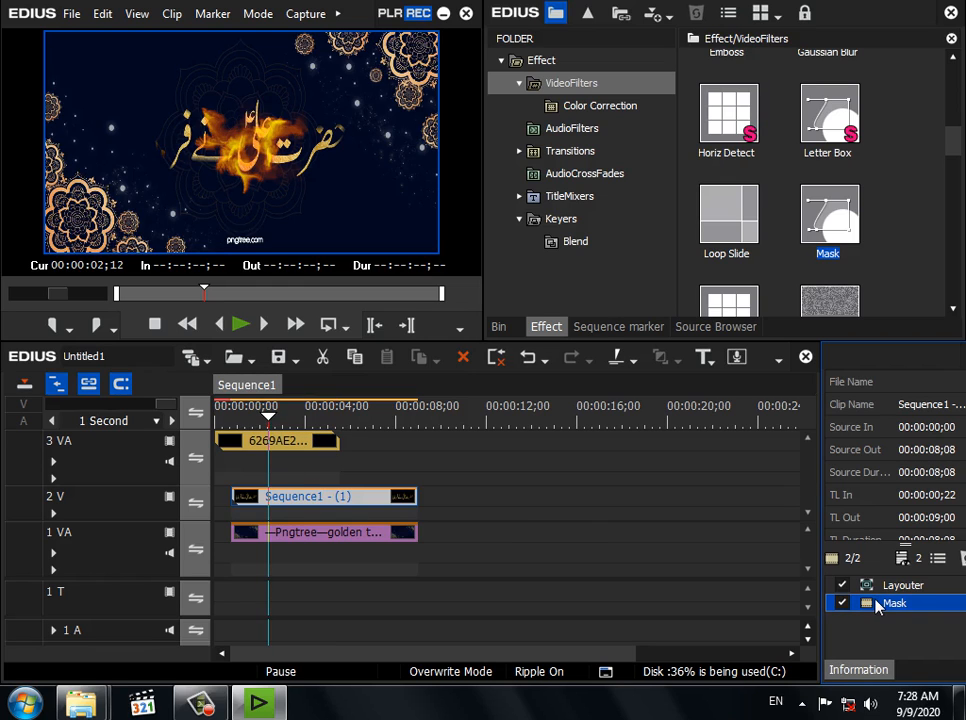
double_click(880, 603)
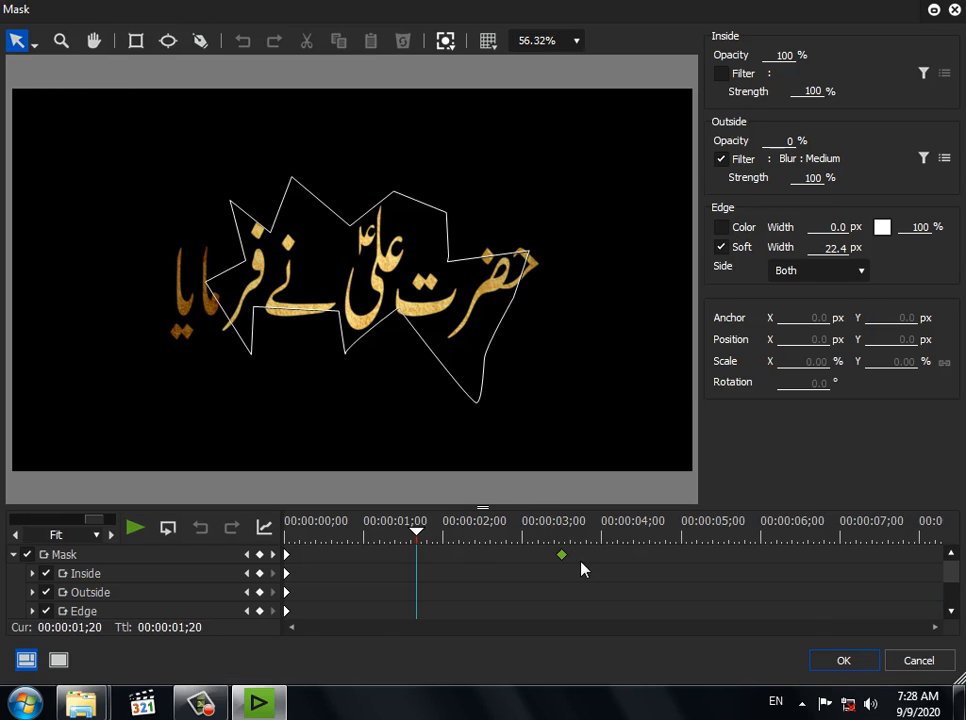
drag(563, 558, 651, 560)
click(861, 664)
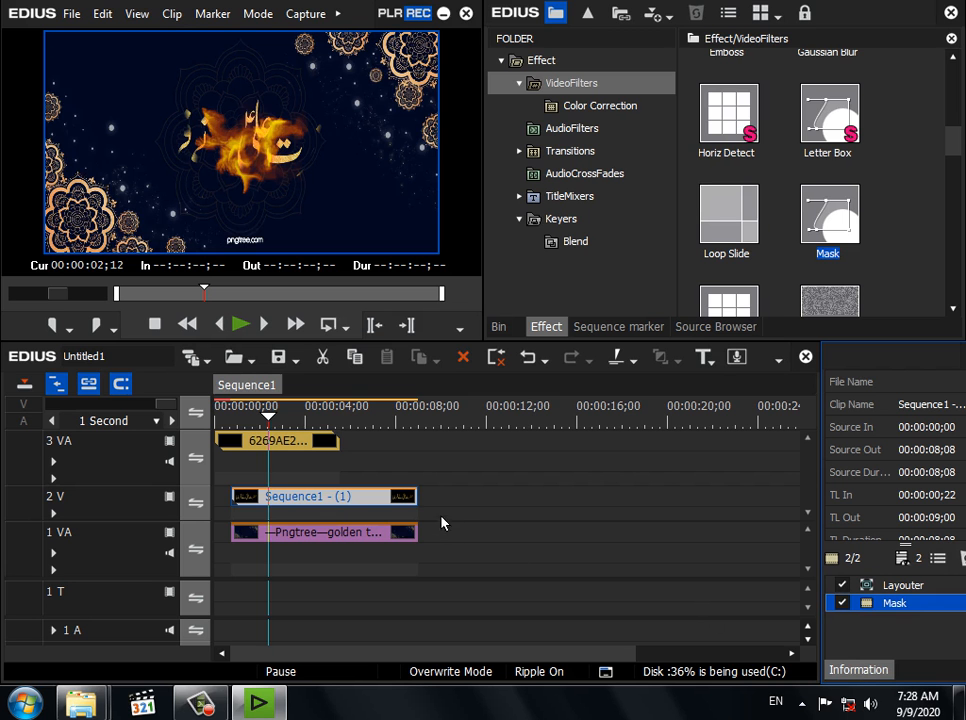
Enlarge the fire overlay on track 3 VA to a 111.40% stretch in the Layouter and play the composite full screen
click(290, 441)
click(843, 589)
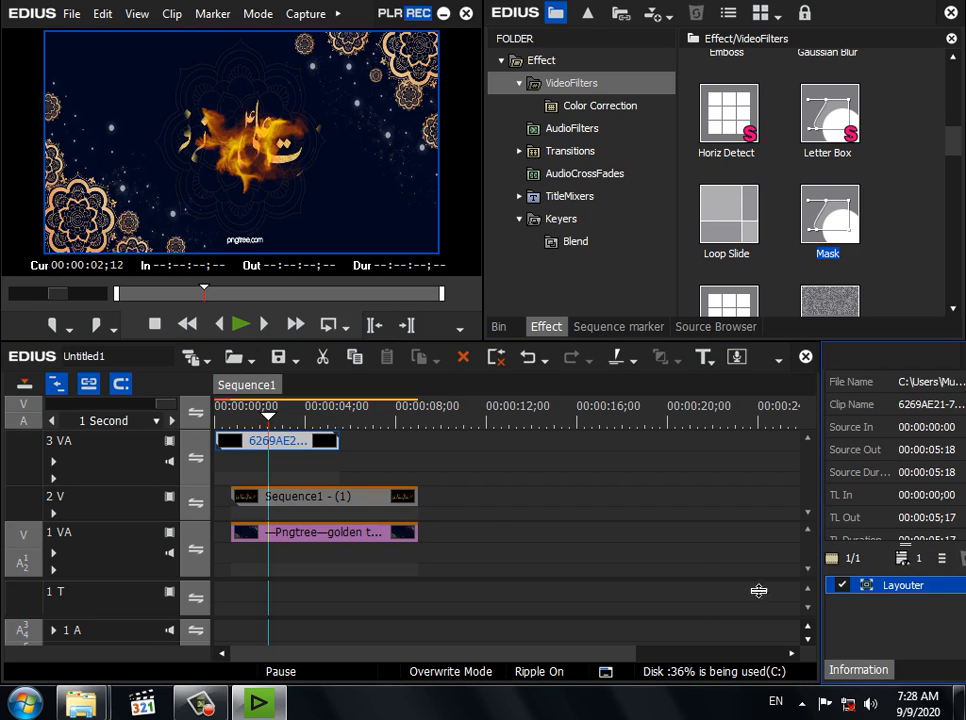
click(937, 561)
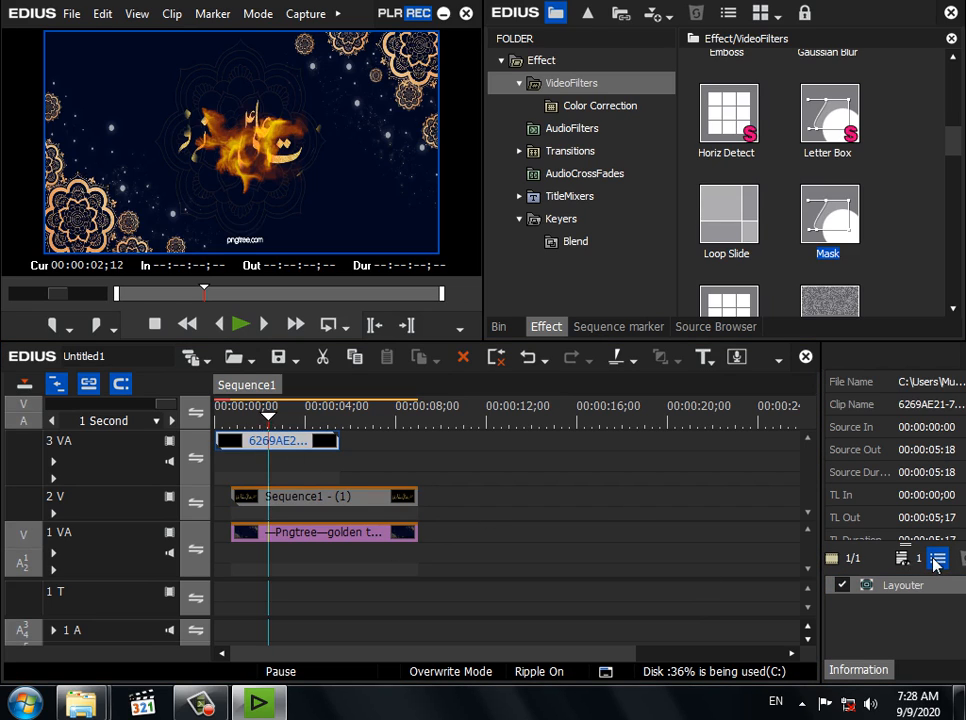
key(F7)
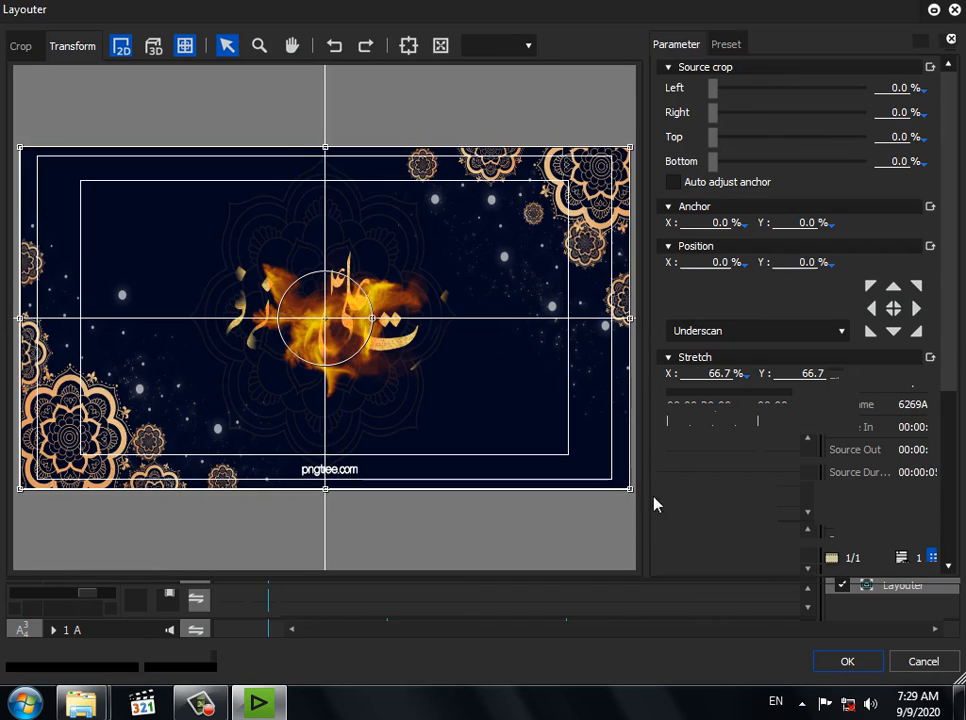
drag(628, 493, 923, 591)
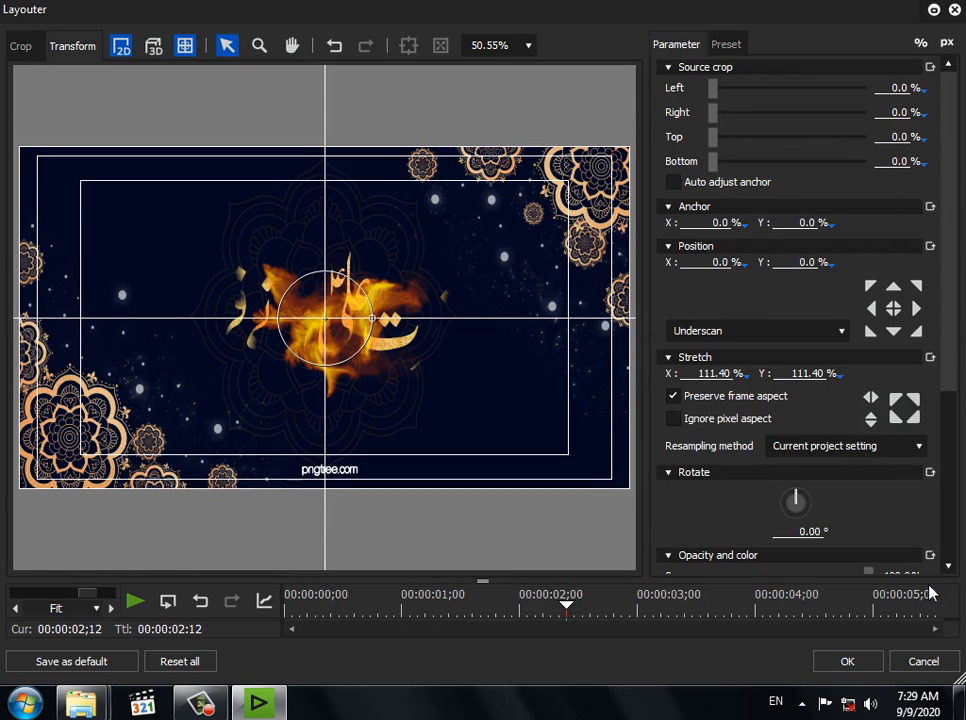
click(846, 663)
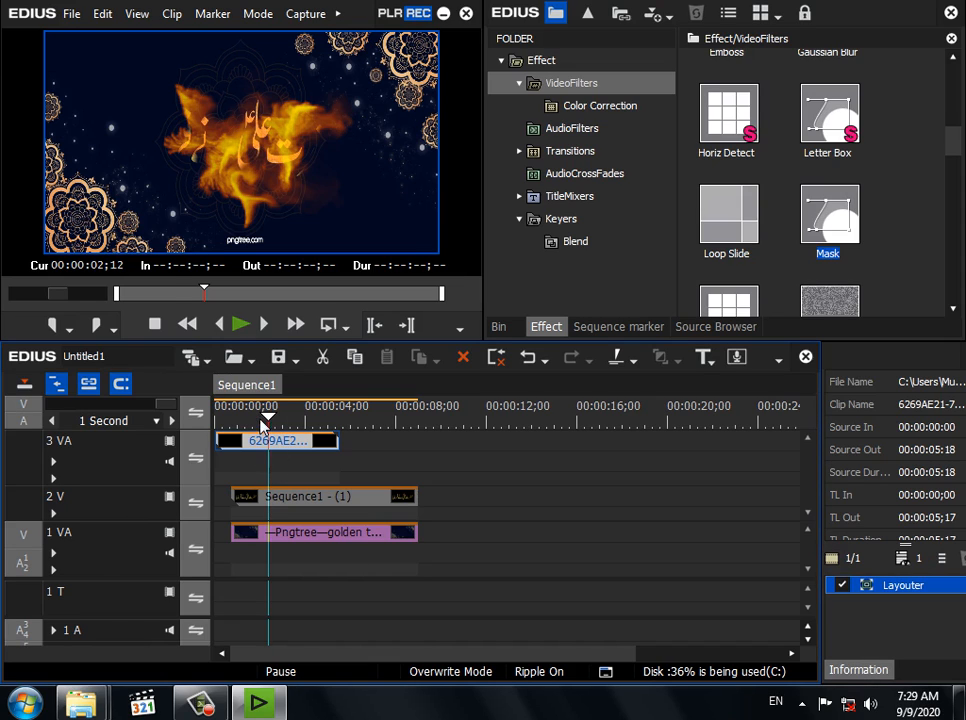
key(Home)
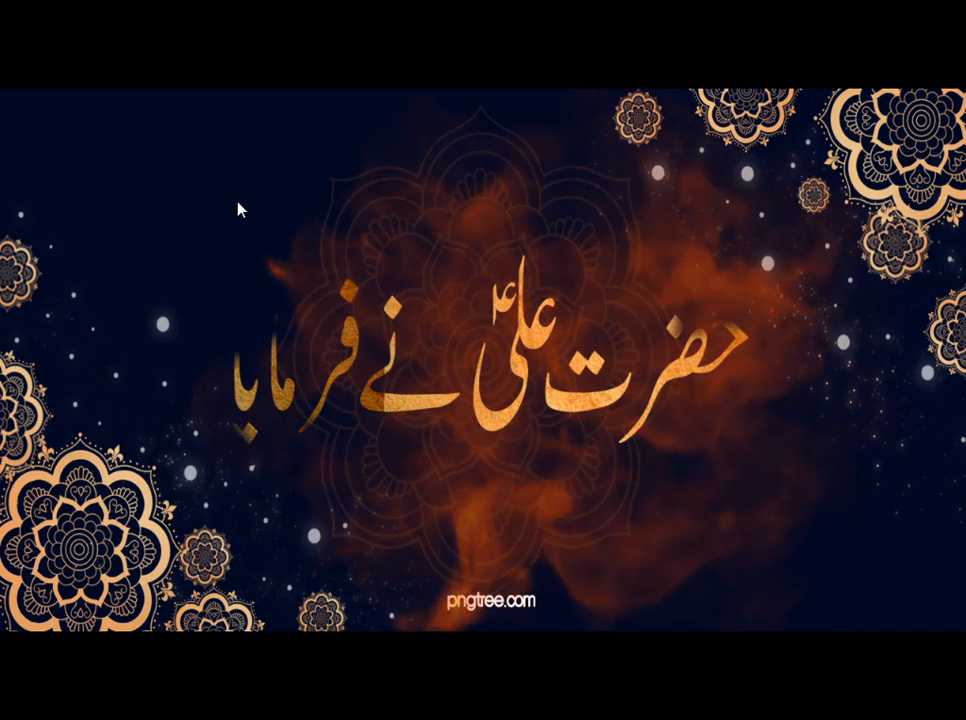
double_click(554, 409)
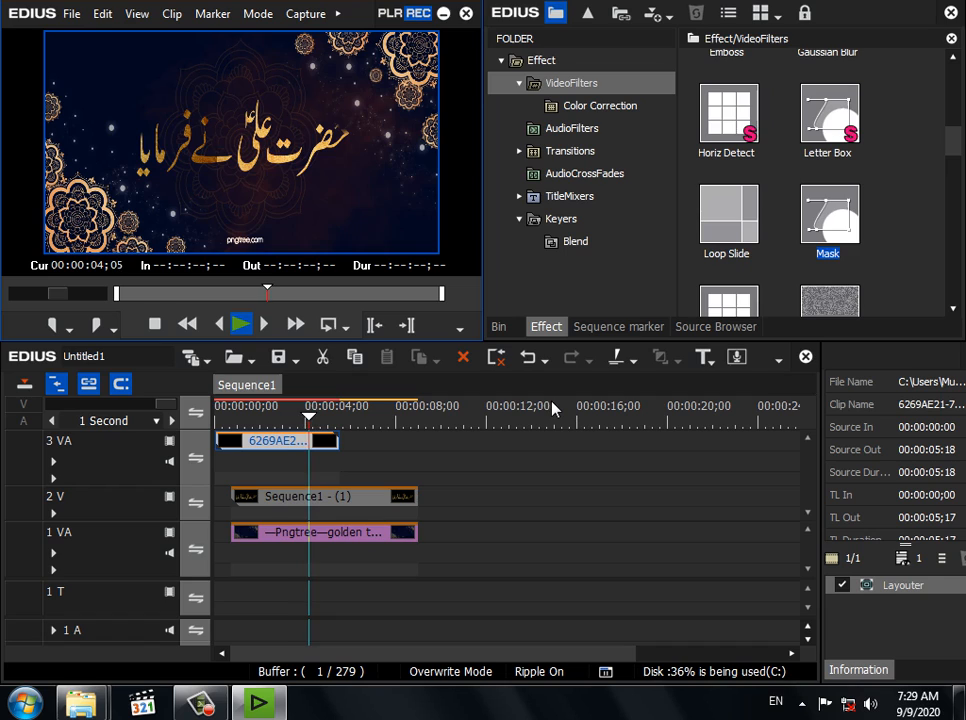
click(240, 324)
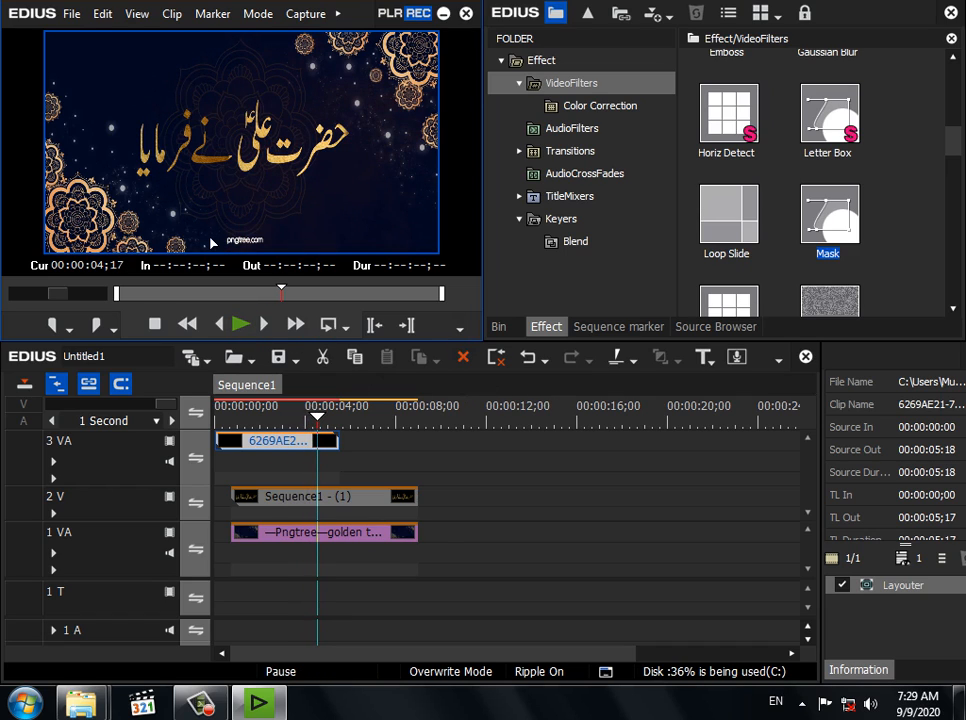
Select the fire, text and background clips and convert them into one nested sequence in the root bin folder
drag(461, 602, 262, 437)
click(588, 518)
right_click(104, 449)
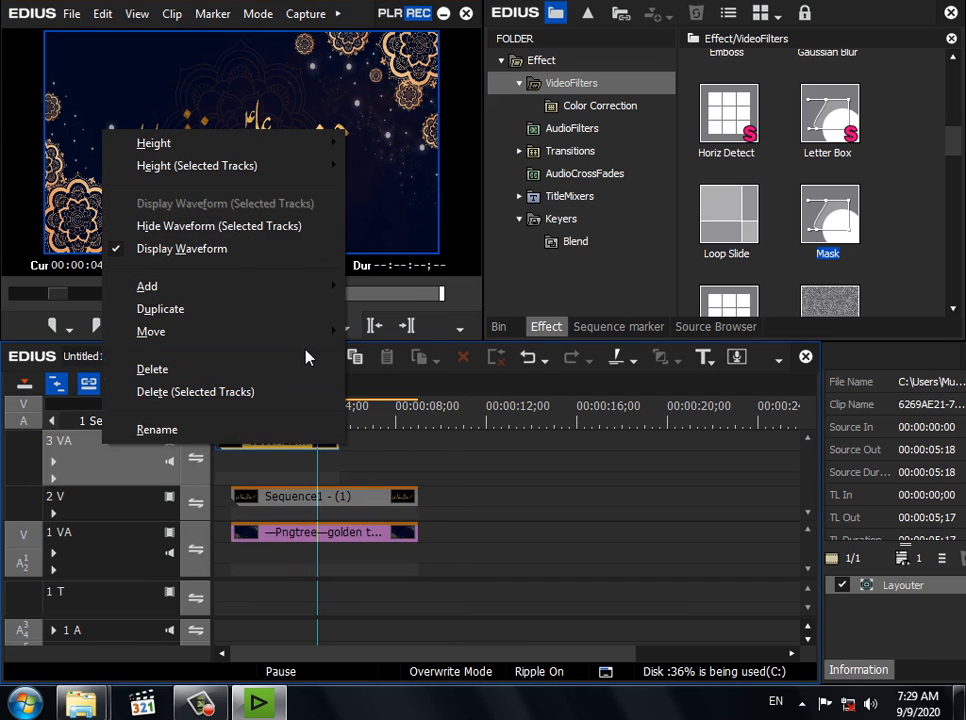
mouse_move(307, 347)
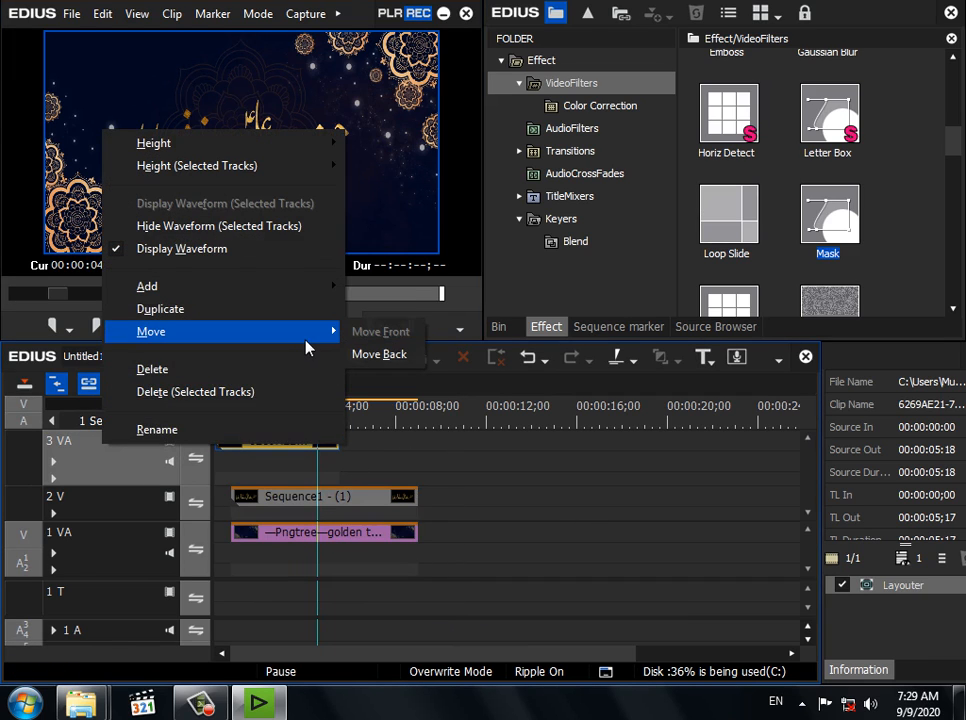
click(579, 522)
drag(475, 602, 322, 370)
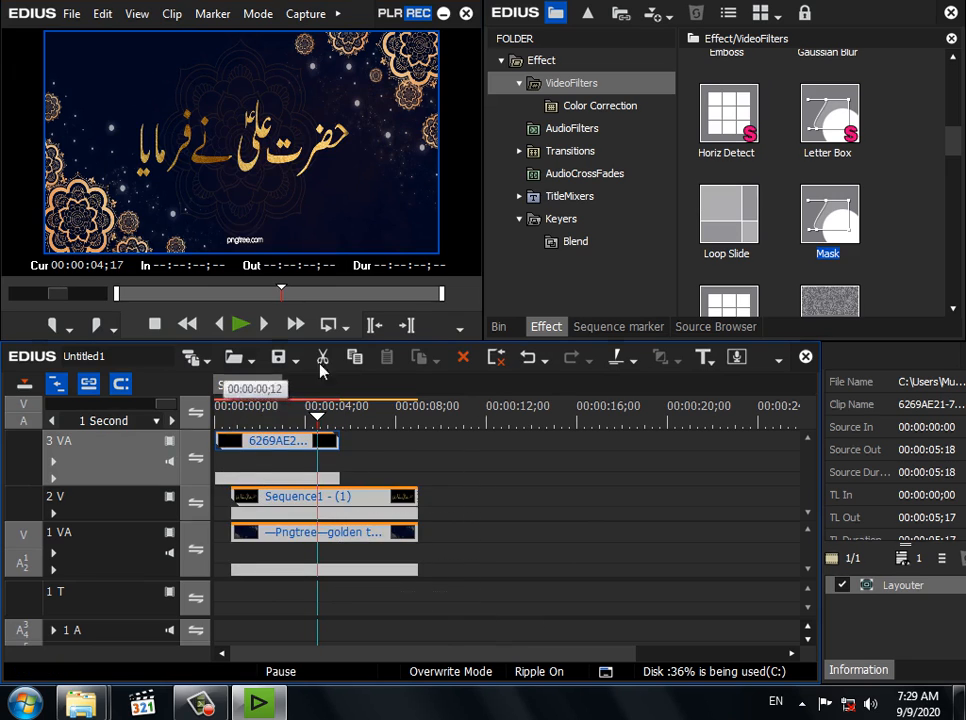
click(508, 330)
click(540, 61)
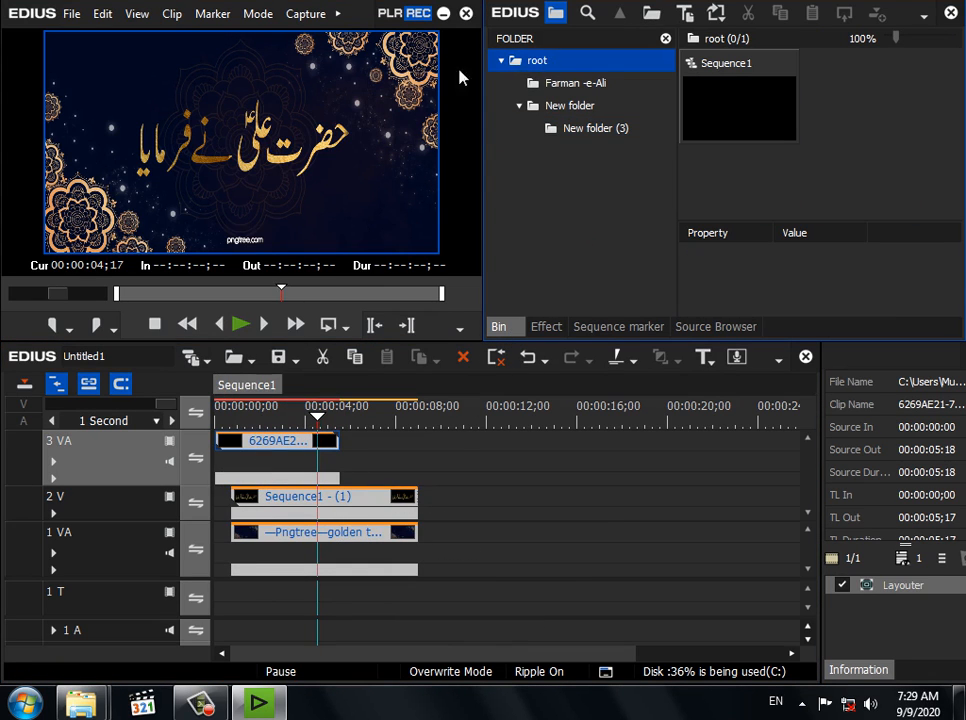
click(104, 14)
click(423, 557)
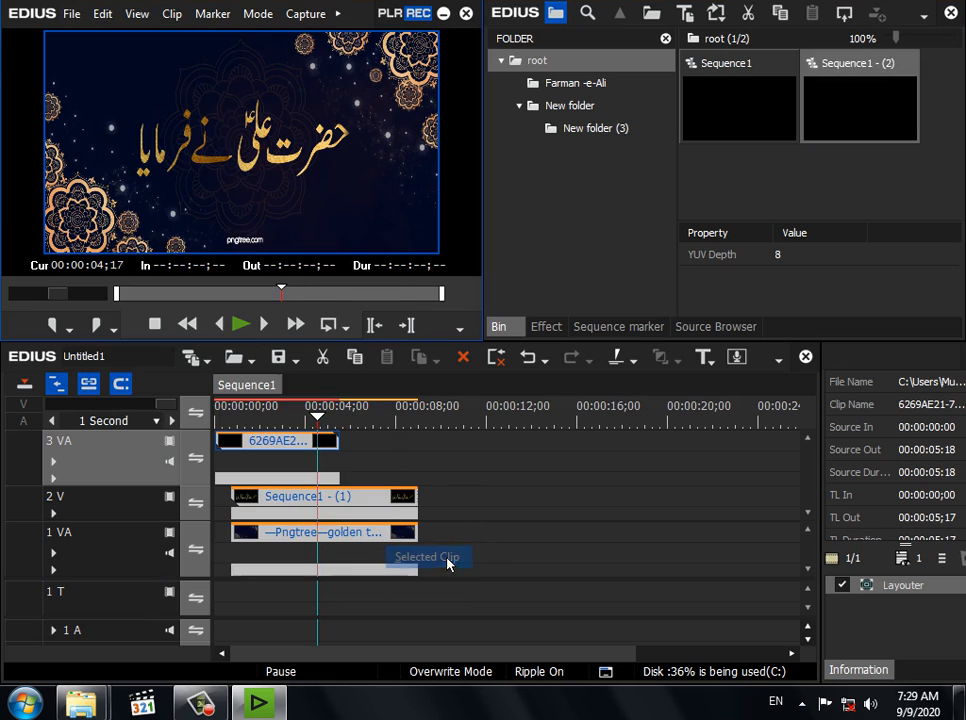
Delete the three timeline clips and place Sequence1 - (2) at the start of track 3 VA with the audio channel unassigned
right_click(320, 505)
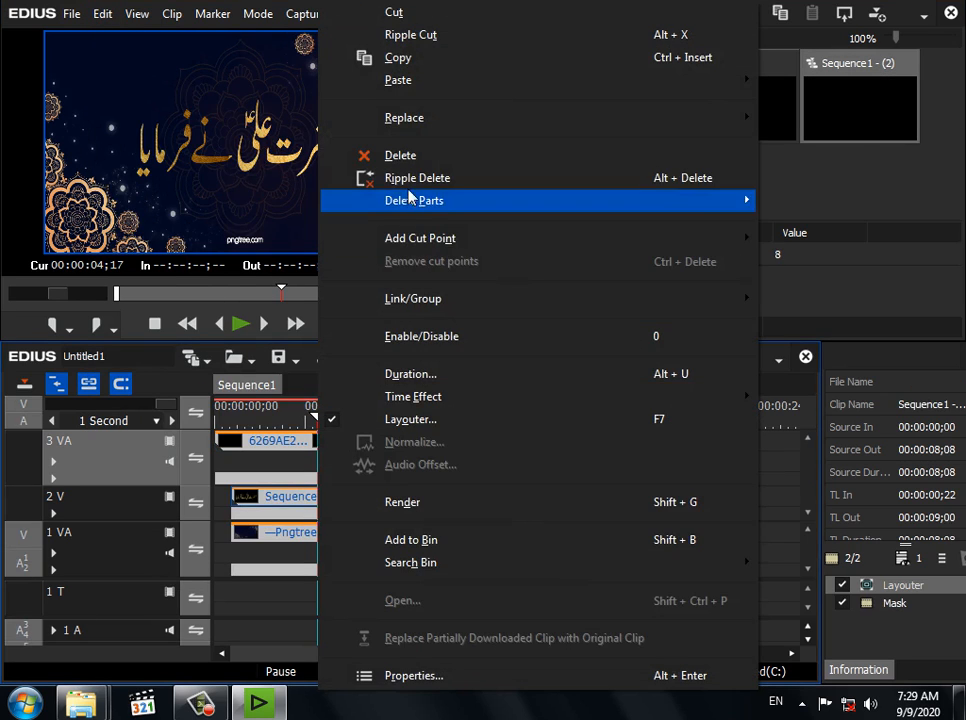
click(415, 155)
drag(318, 478, 840, 147)
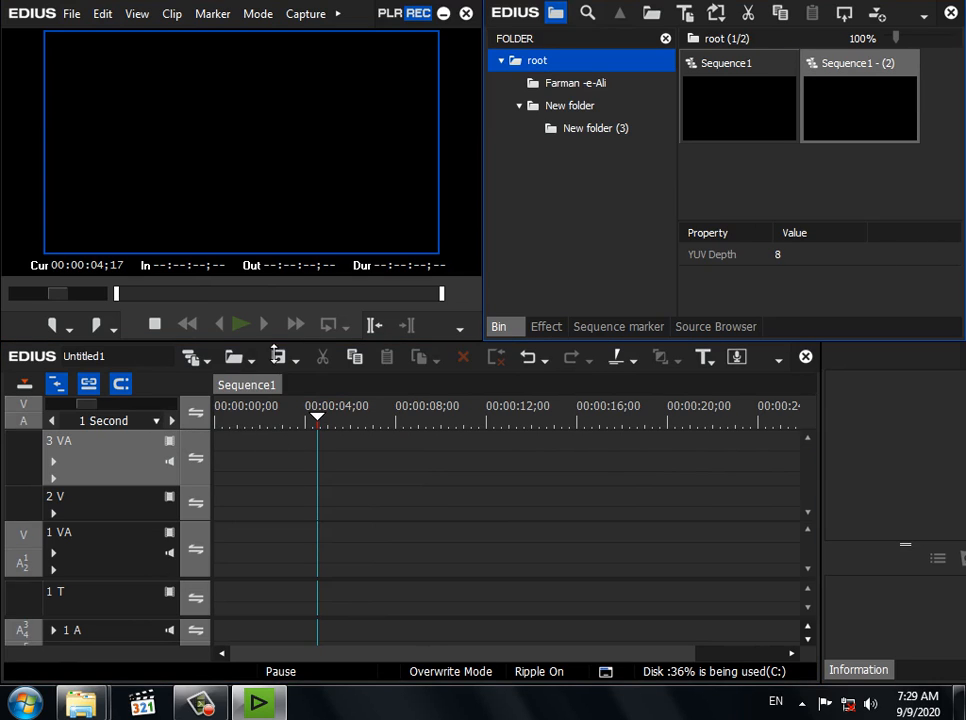
click(56, 385)
click(25, 386)
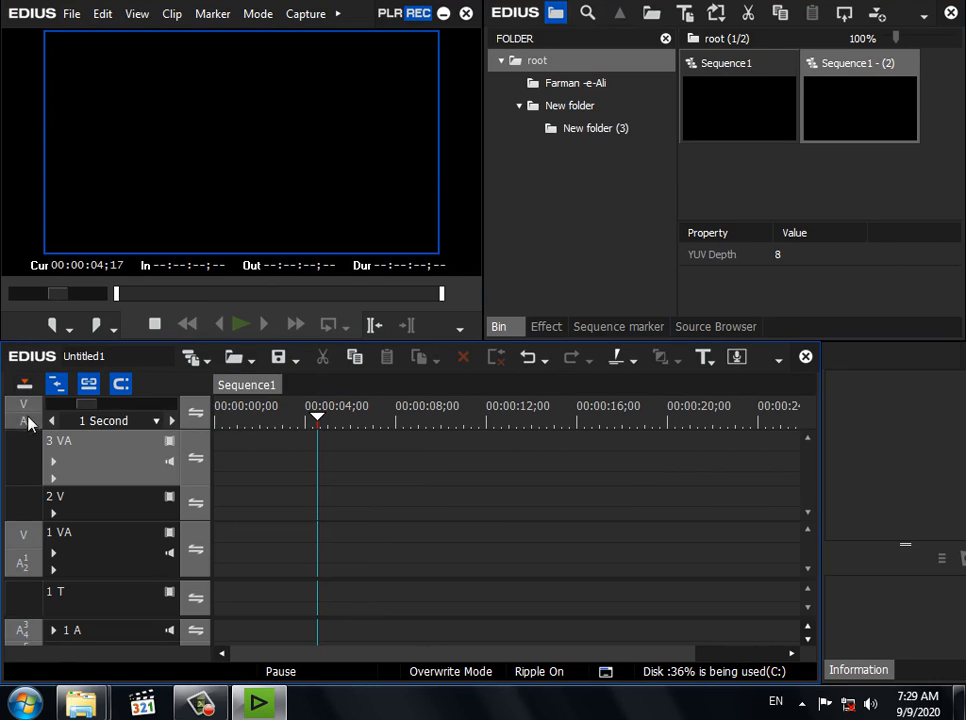
click(25, 420)
drag(884, 101, 207, 455)
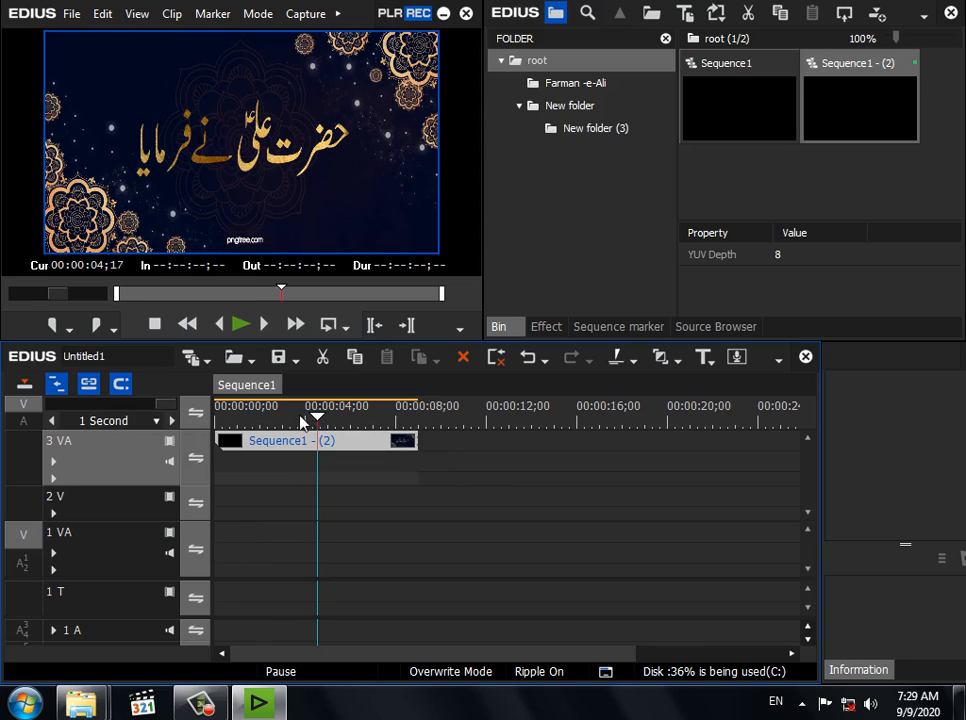
Speed up the nested sequence so it lasts 00:00:07;14, and move it down to track 2 V
drag(316, 420, 235, 420)
click(390, 443)
right_click(390, 443)
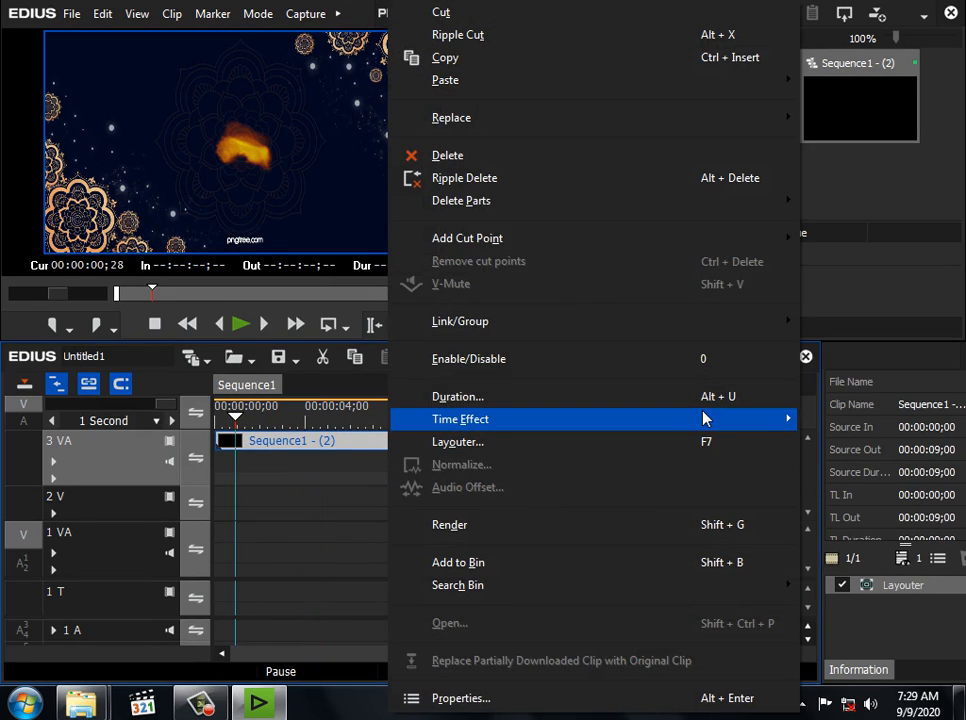
mouse_move(705, 418)
click(250, 417)
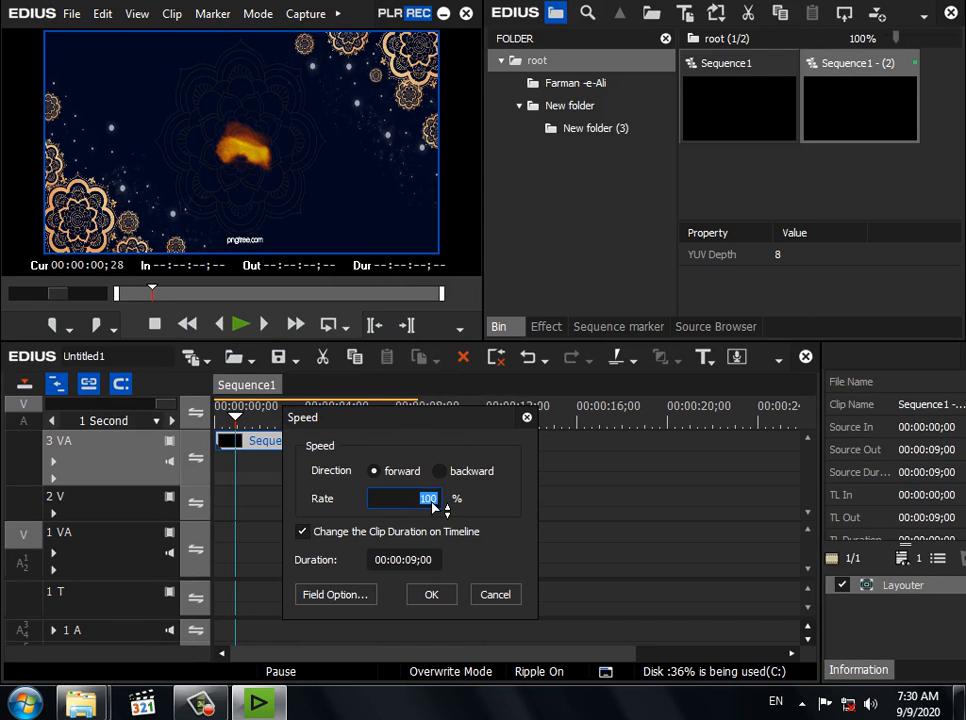
drag(433, 500, 428, 460)
click(431, 594)
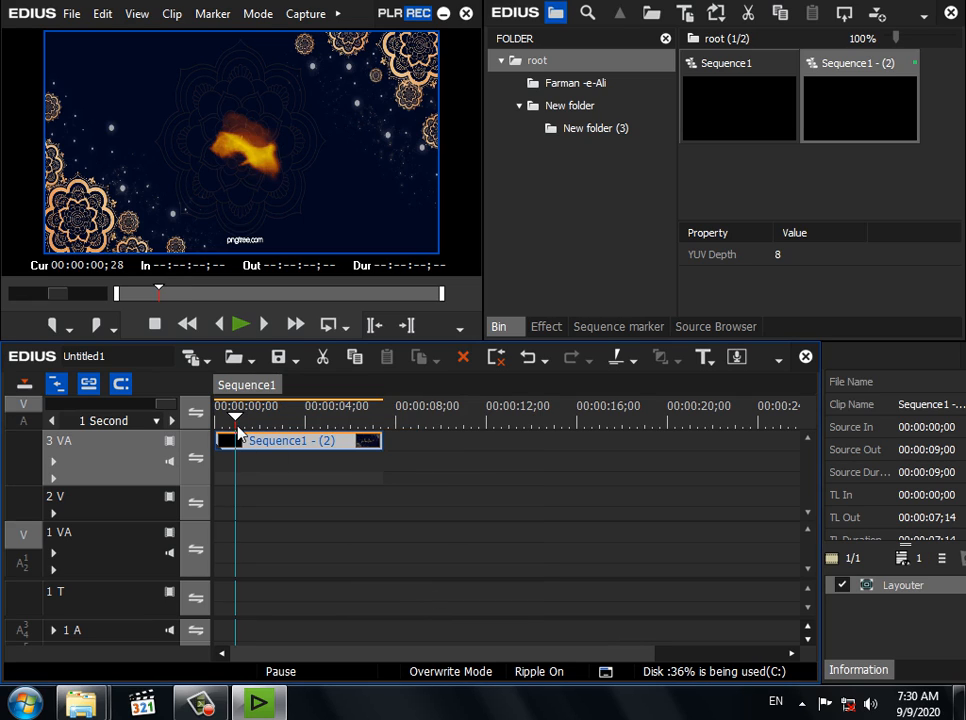
key(Home)
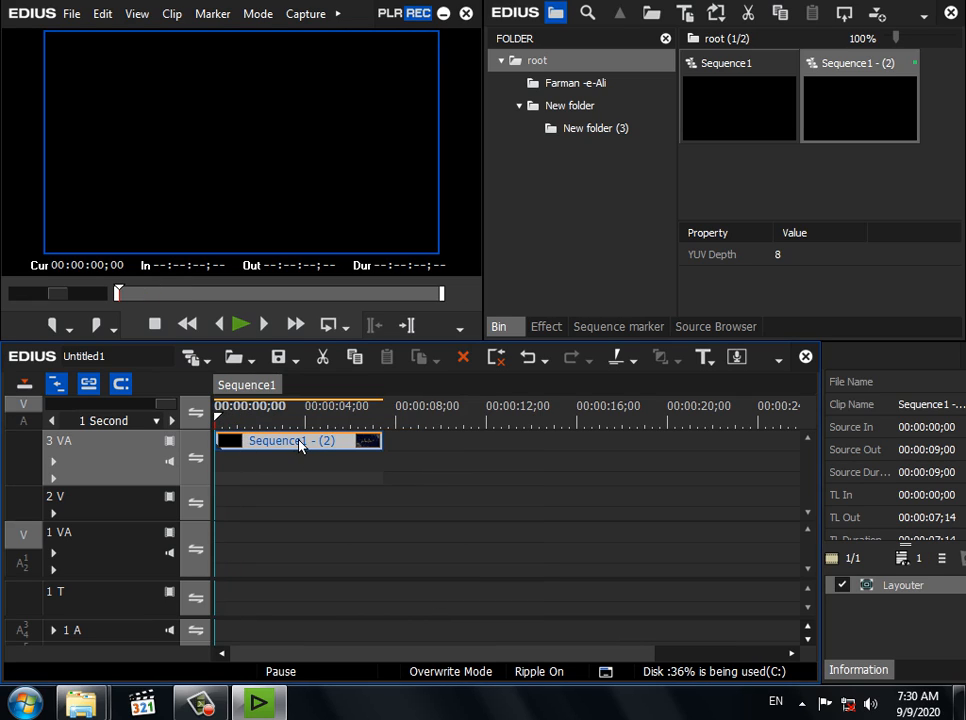
drag(283, 443, 265, 505)
Switch to the open photos folder window and examine the background clips in its parent folder, islamic bak
mouse_move(86, 711)
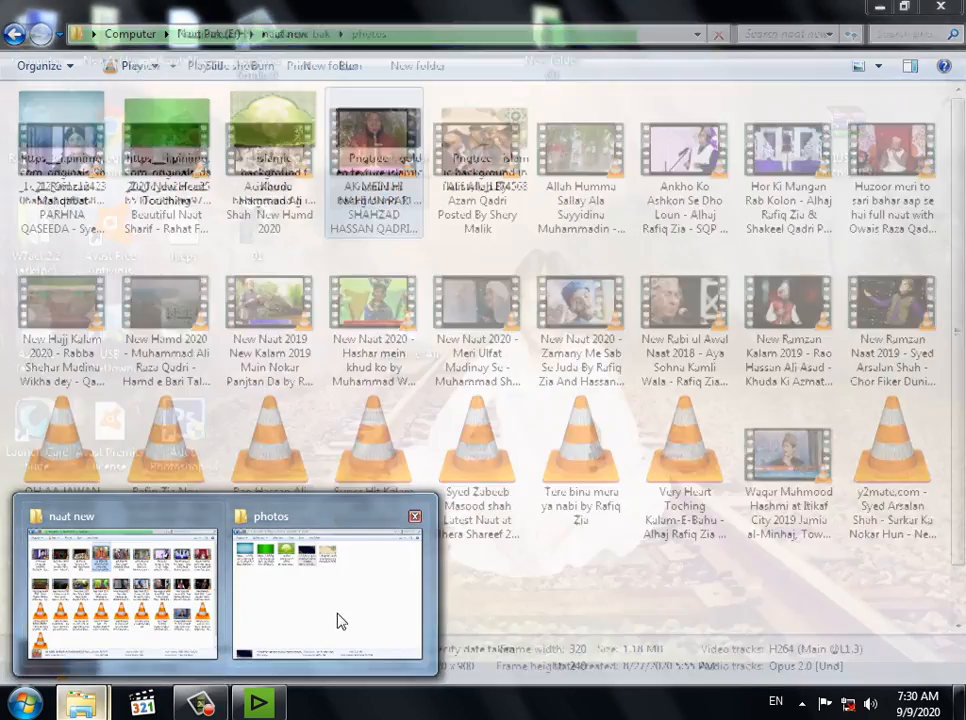
click(338, 621)
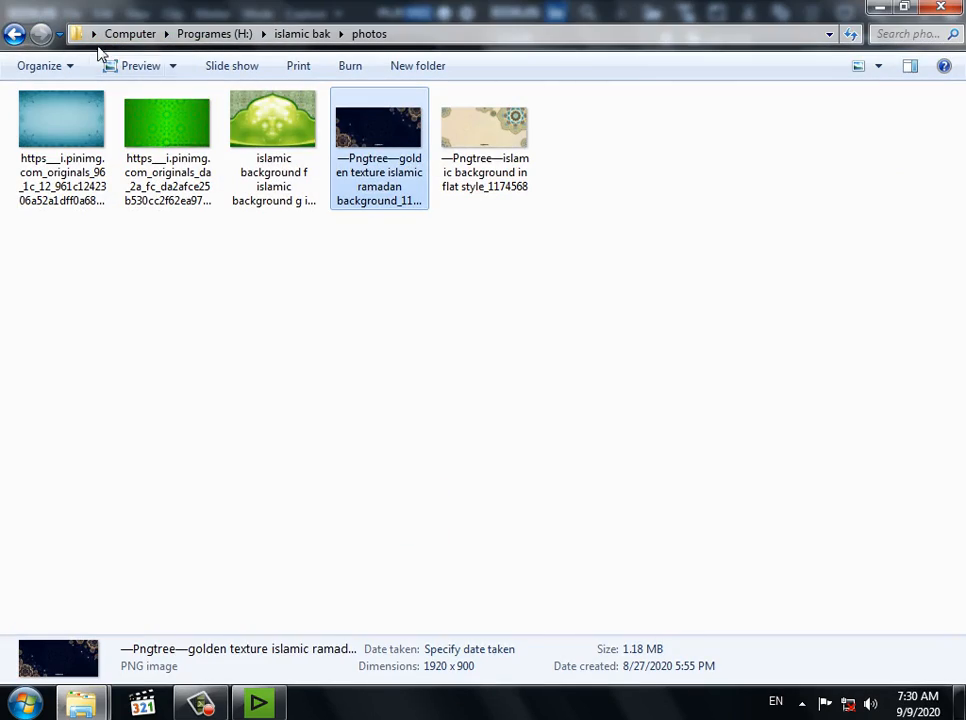
click(15, 36)
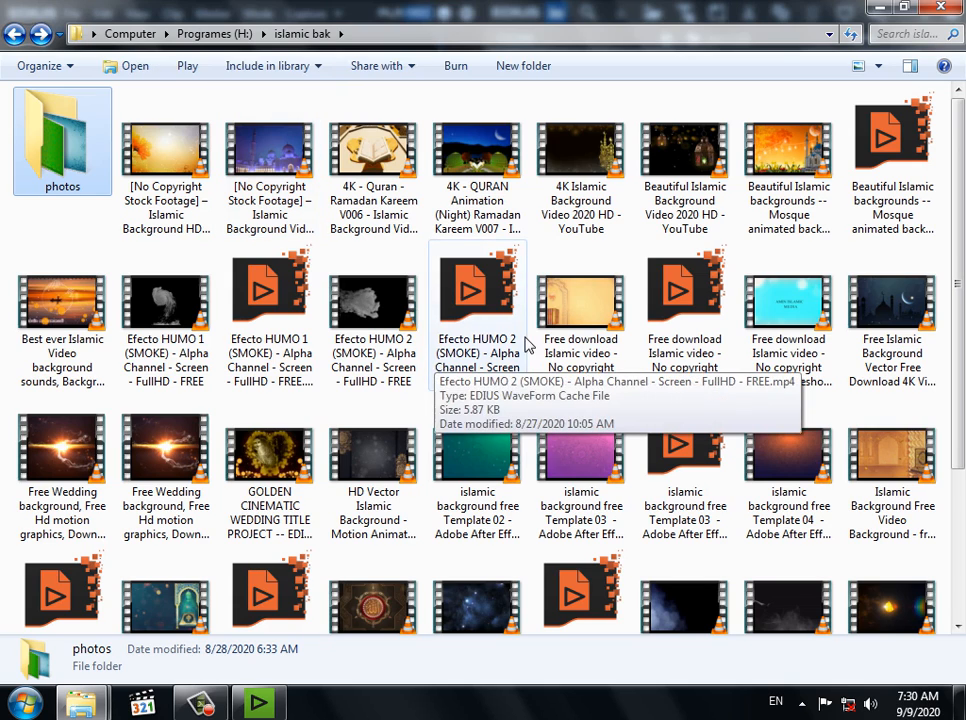
click(688, 175)
scroll(962, 338, down, 2)
drag(959, 337, 959, 430)
drag(964, 488, 962, 270)
Go to the Edius Project folder on drive H, check its pp subfolder, and open its new subfolder
click(14, 37)
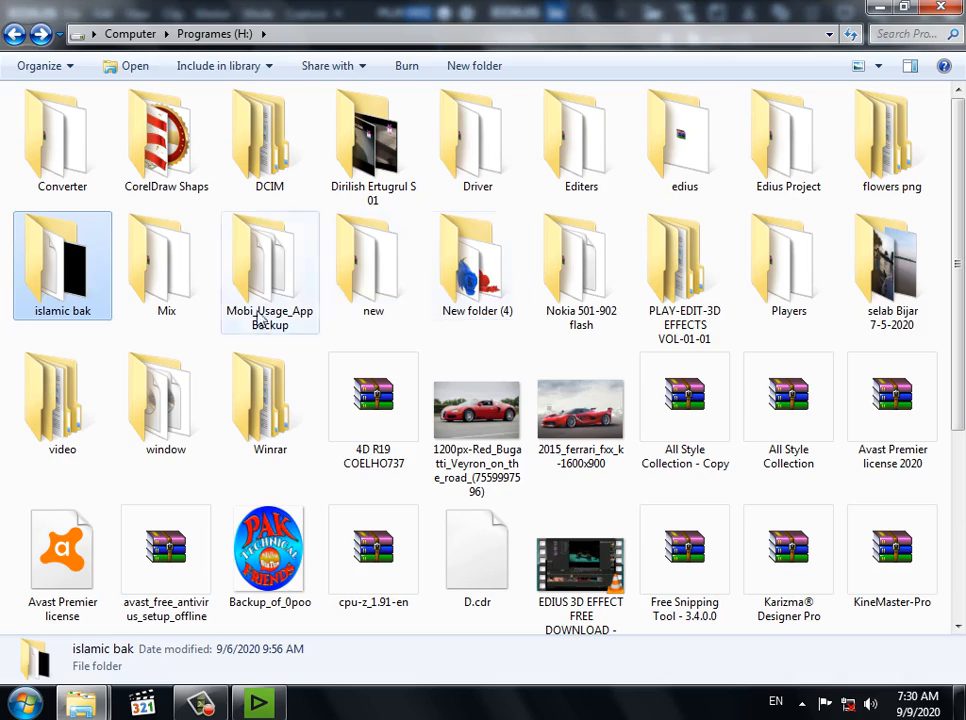
double_click(772, 160)
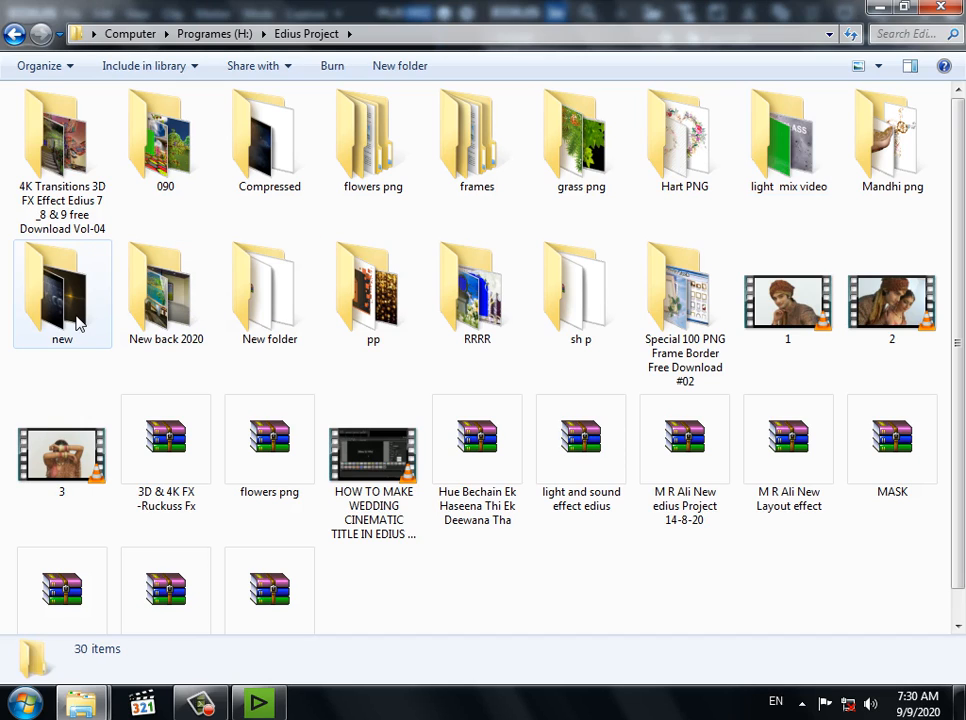
double_click(376, 310)
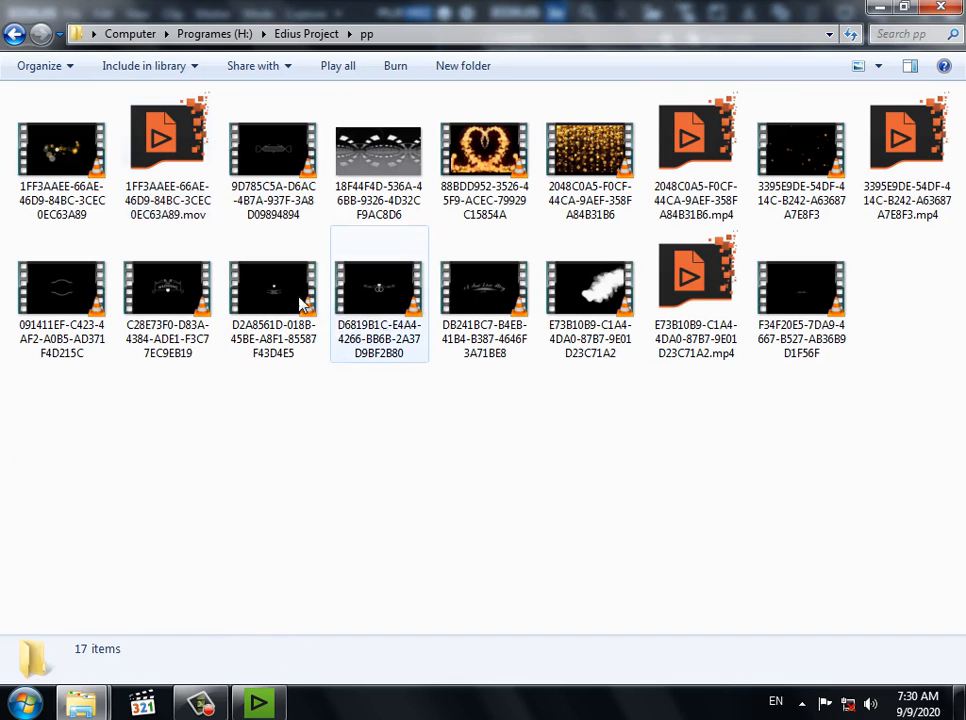
click(17, 40)
double_click(50, 285)
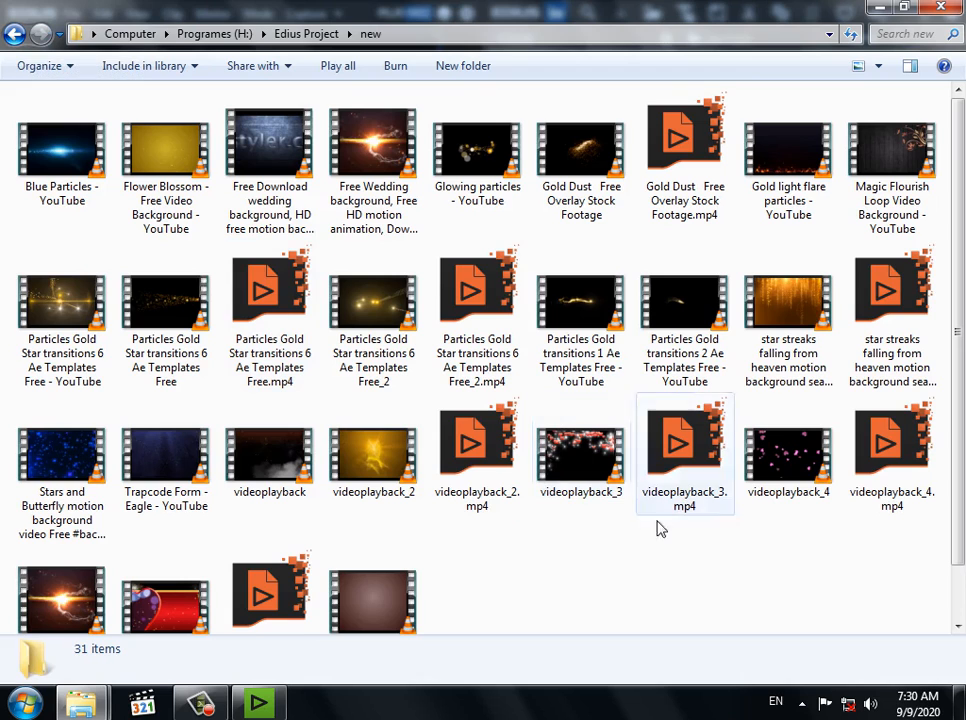
Examine the overlay clips in the new folder and preview Particles Gold Star transitions 6 Ae Templates Free in VLC
click(810, 462)
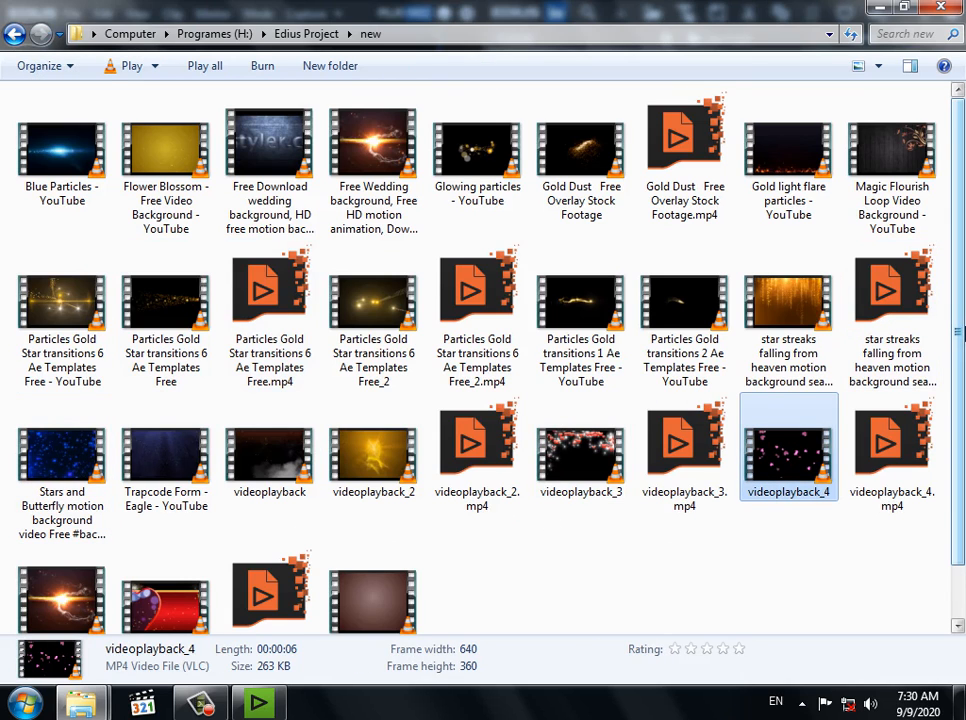
scroll(958, 330, down, 2)
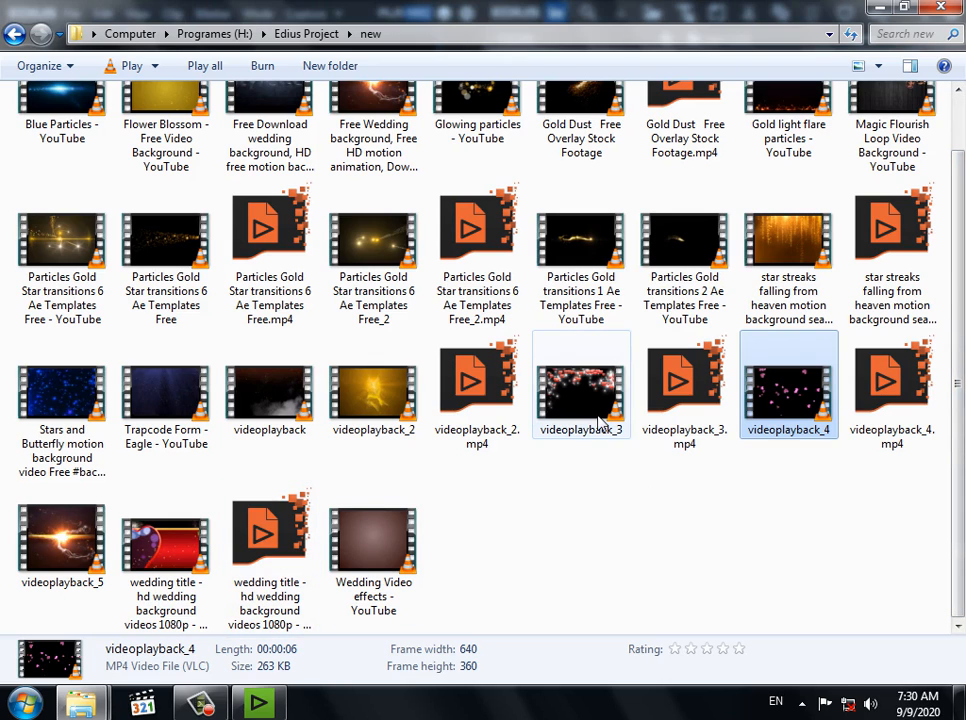
click(703, 295)
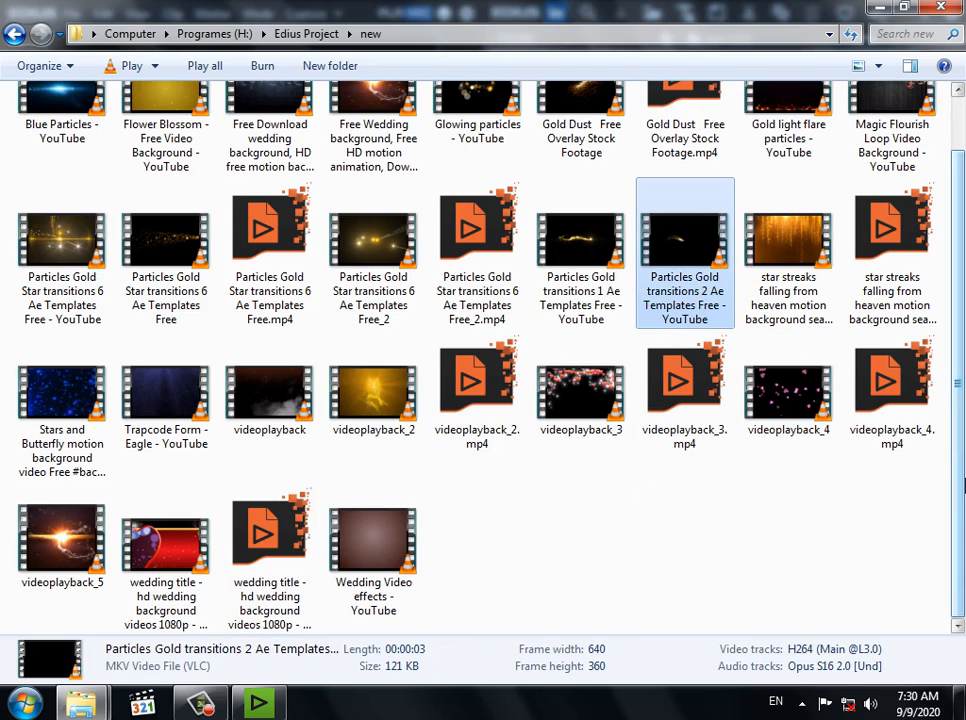
scroll(703, 295, up, 1)
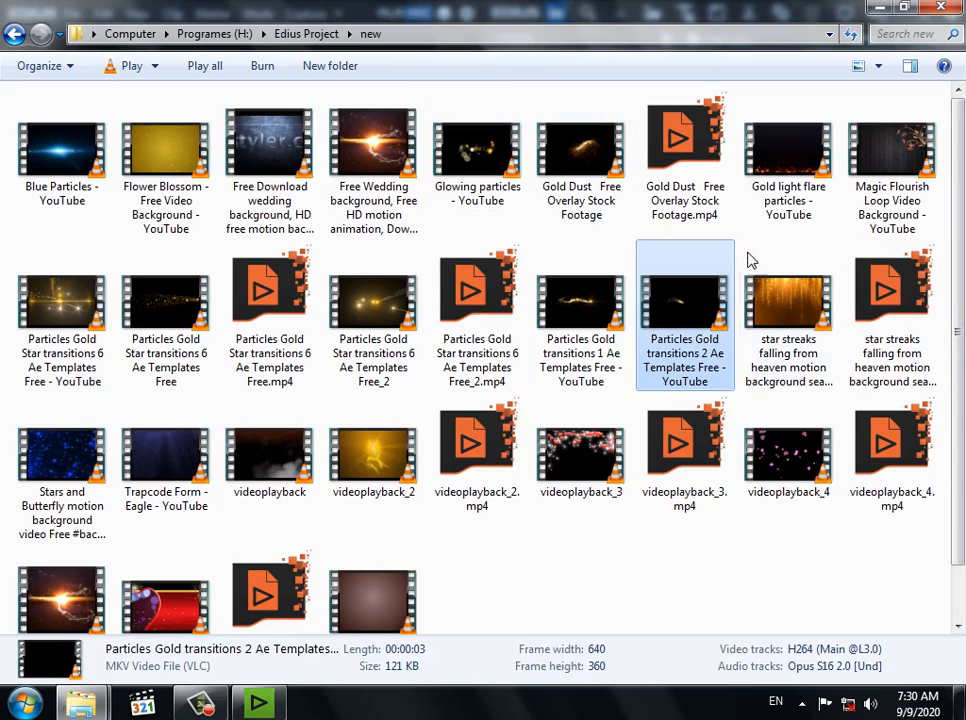
click(757, 525)
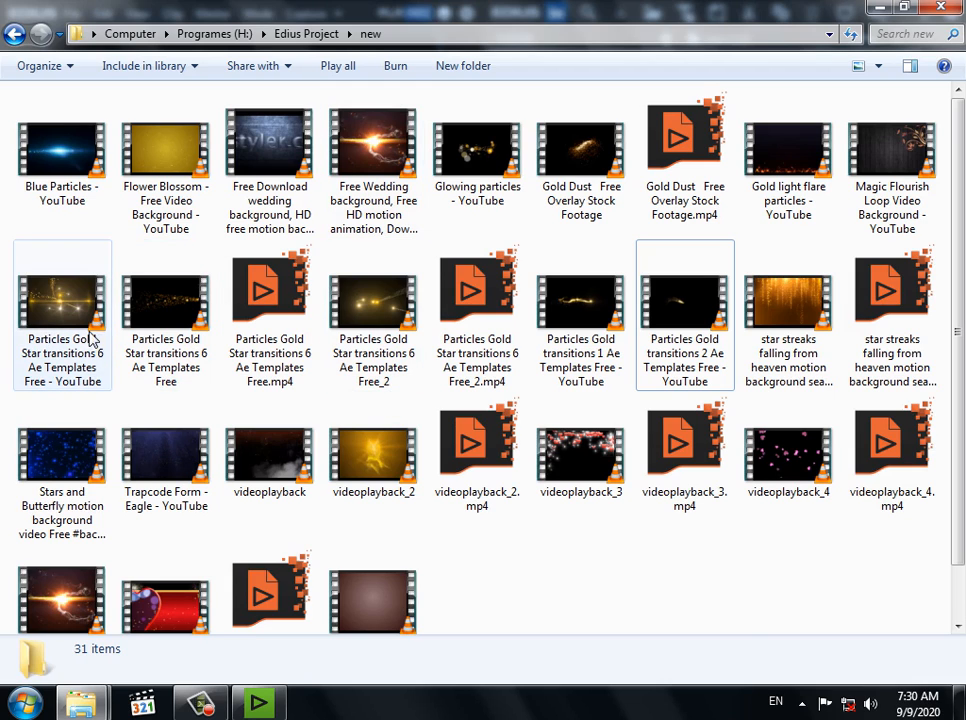
click(170, 320)
double_click(303, 358)
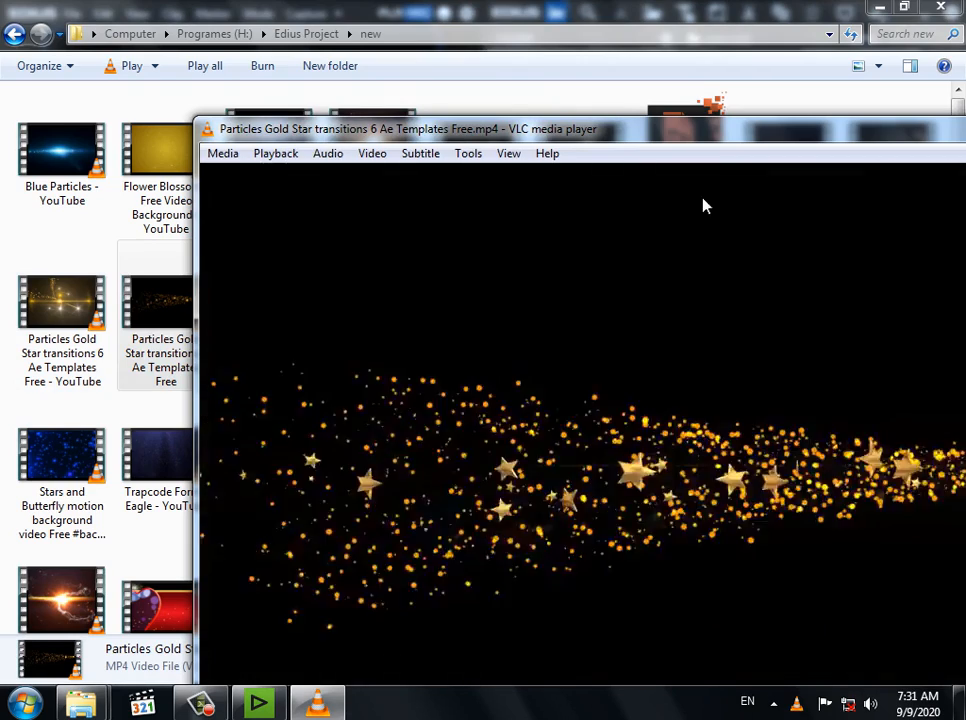
drag(766, 138, 541, 539)
drag(759, 545, 477, 567)
click(477, 567)
click(740, 540)
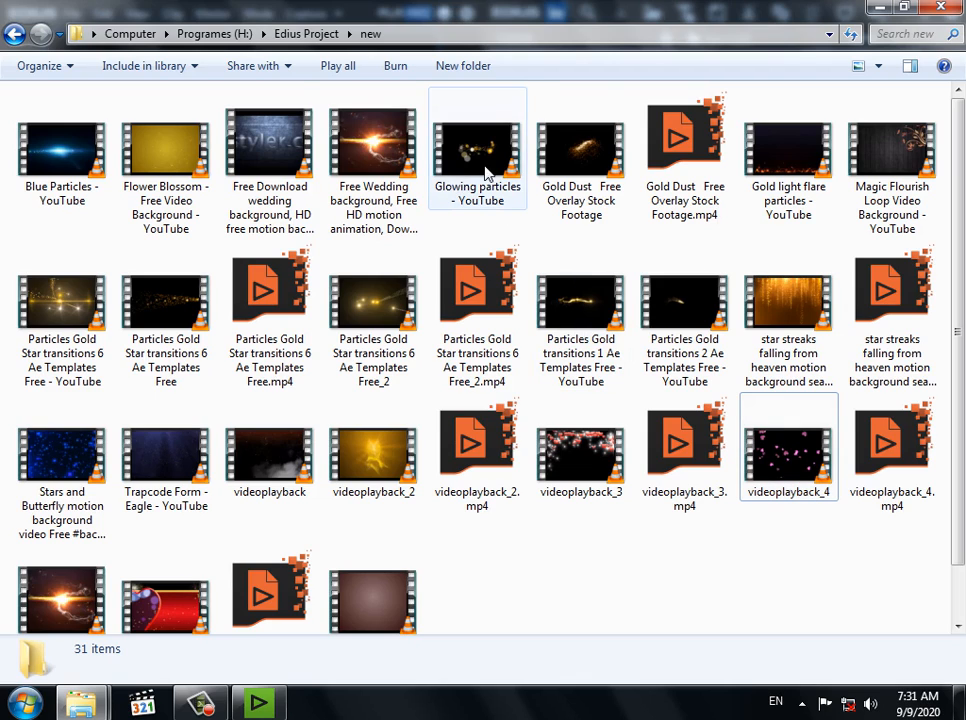
Preview the Blue Particles - YouTube clip in VLC and close the player
double_click(88, 160)
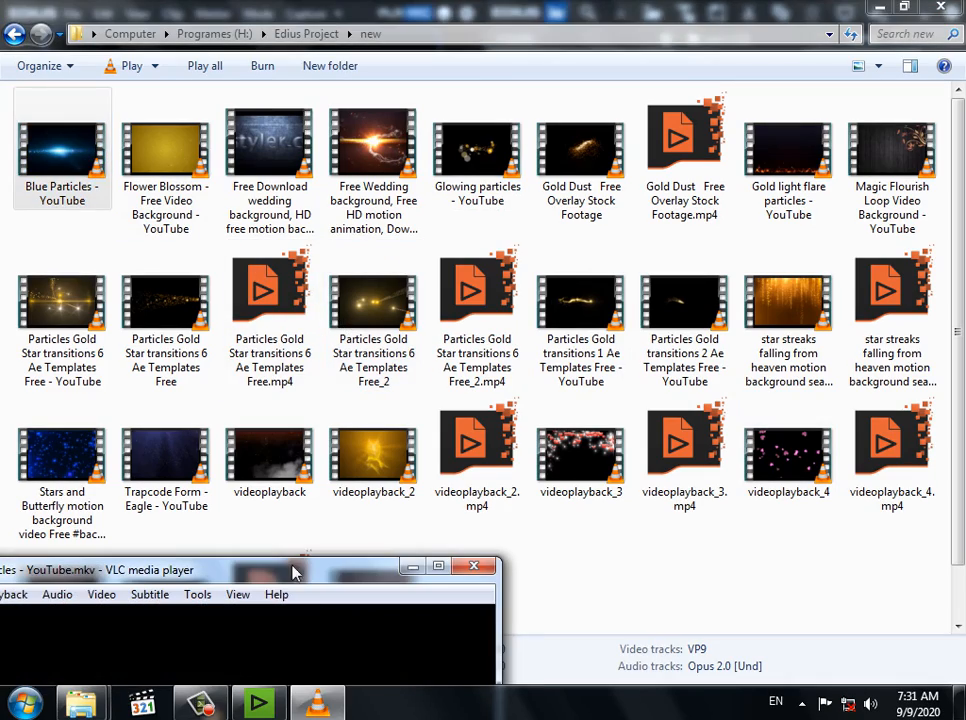
drag(297, 578, 430, 156)
scroll(440, 286, down, 5)
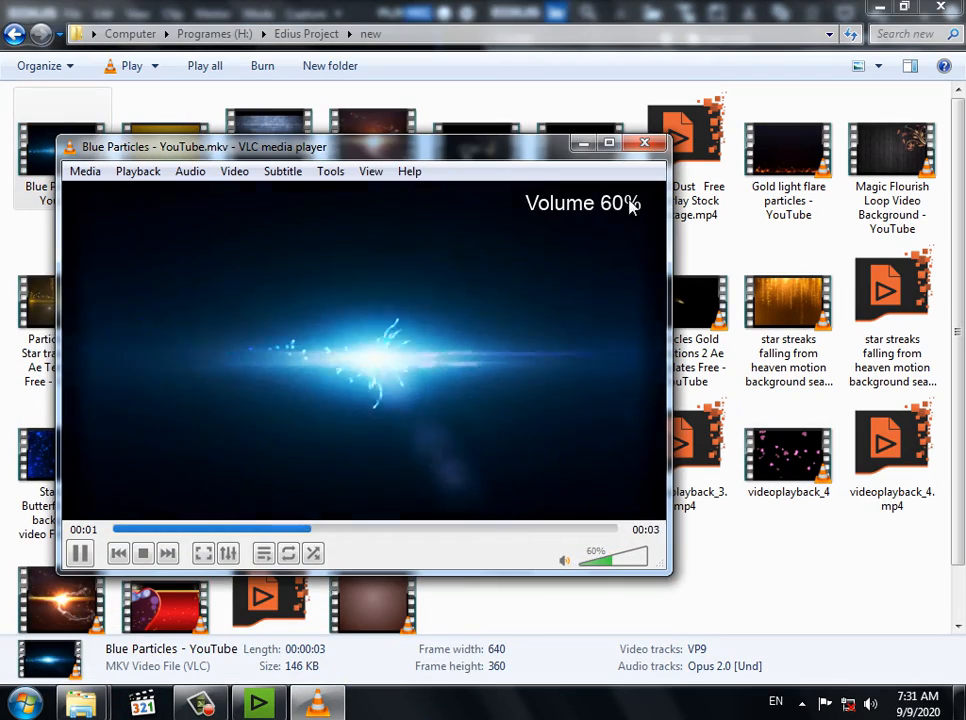
click(645, 144)
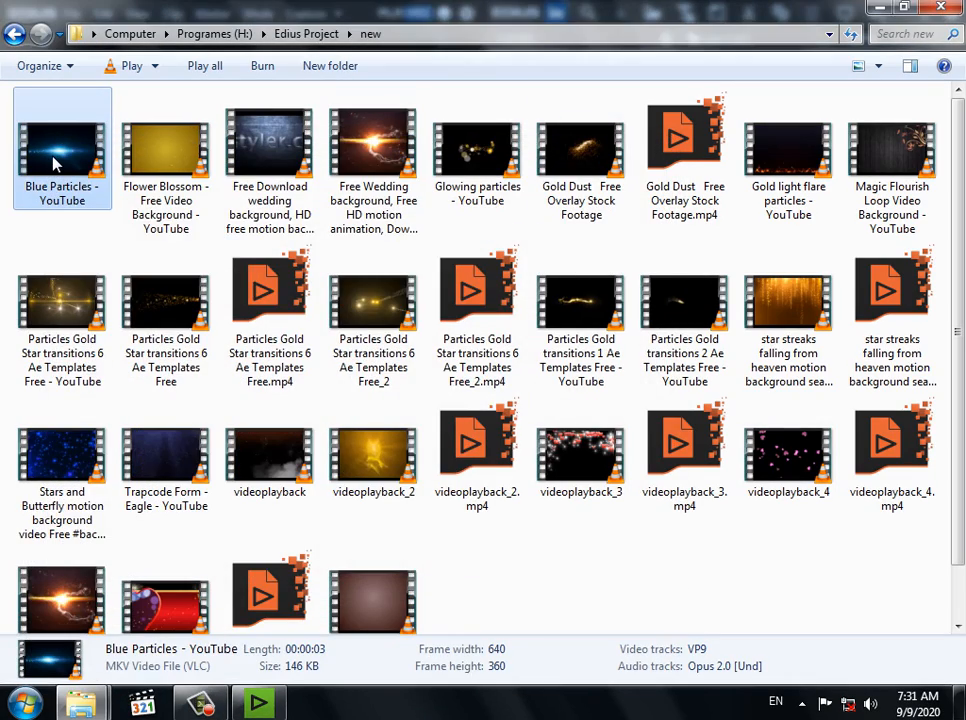
Try to add the Blue Particles - YouTube clip to the EDIUS root bin, and return to the clip folder
drag(57, 163, 793, 198)
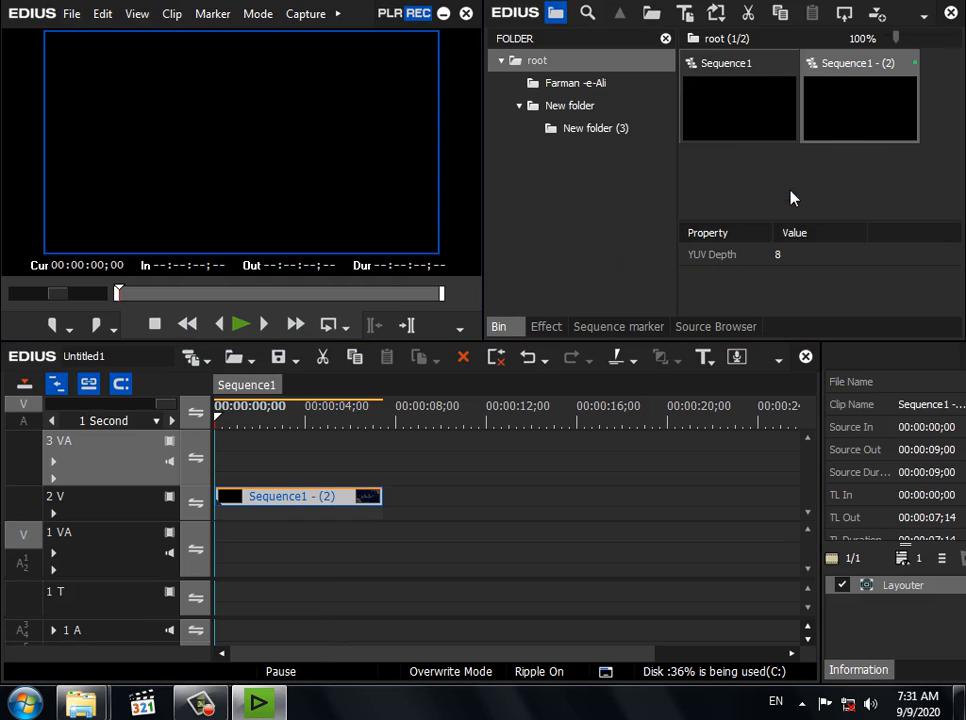
click(735, 210)
click(443, 13)
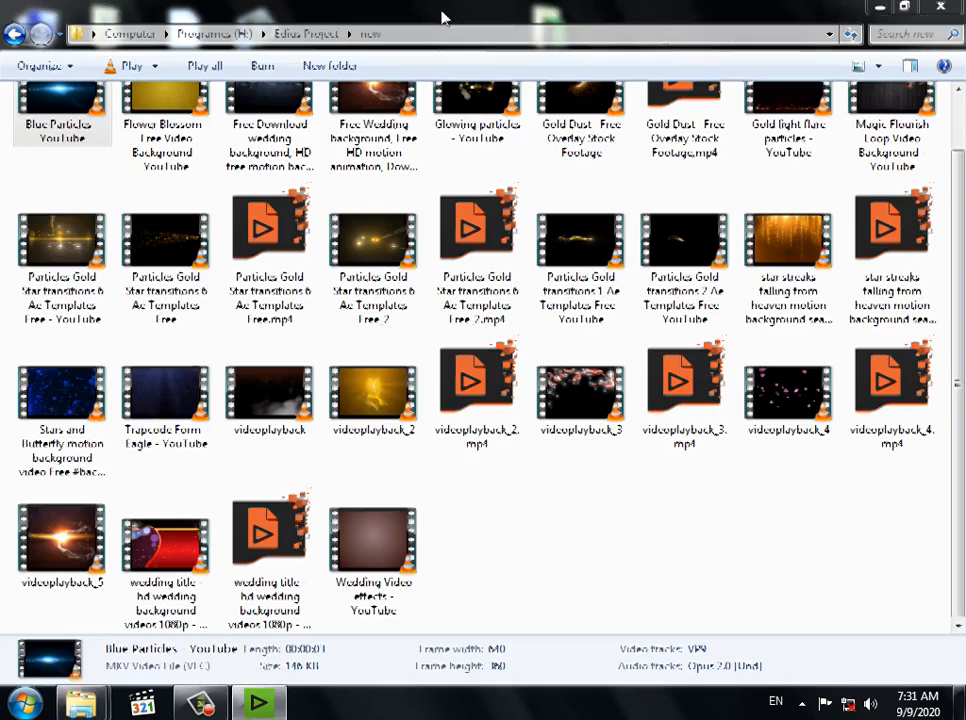
Place the videoplayback_4 hearts clip at the start of track 3 VA and move the playhead to 00:00:02;22
click(84, 410)
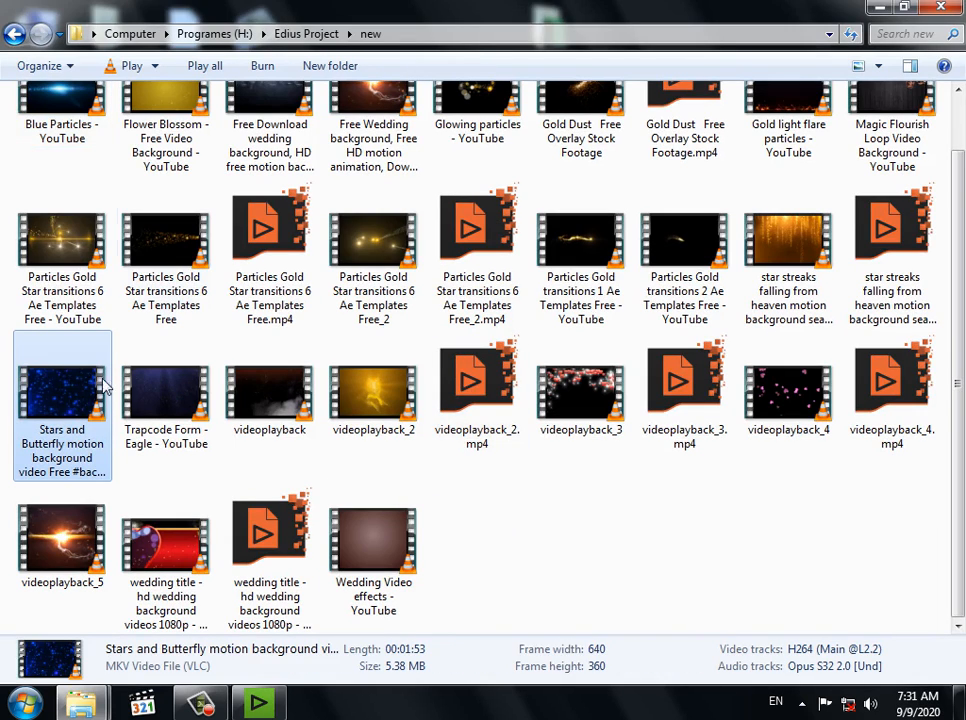
click(606, 462)
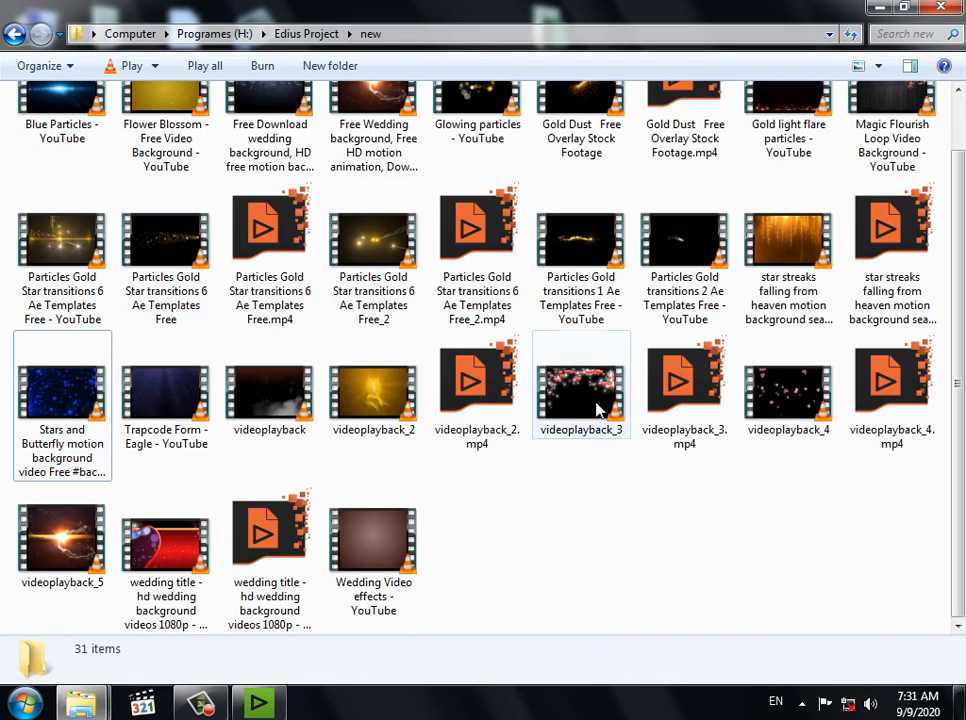
click(597, 404)
click(667, 559)
drag(758, 415, 212, 450)
click(276, 414)
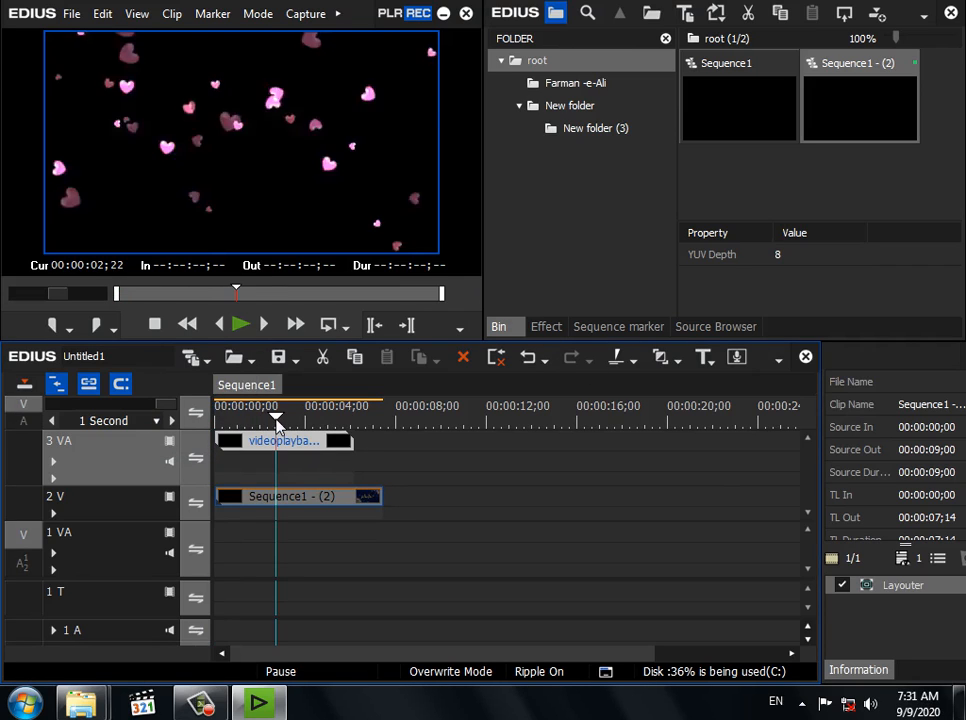
Apply the Screen blend keyer to the hearts clip on track 3 VA and return the playhead to the start
click(546, 328)
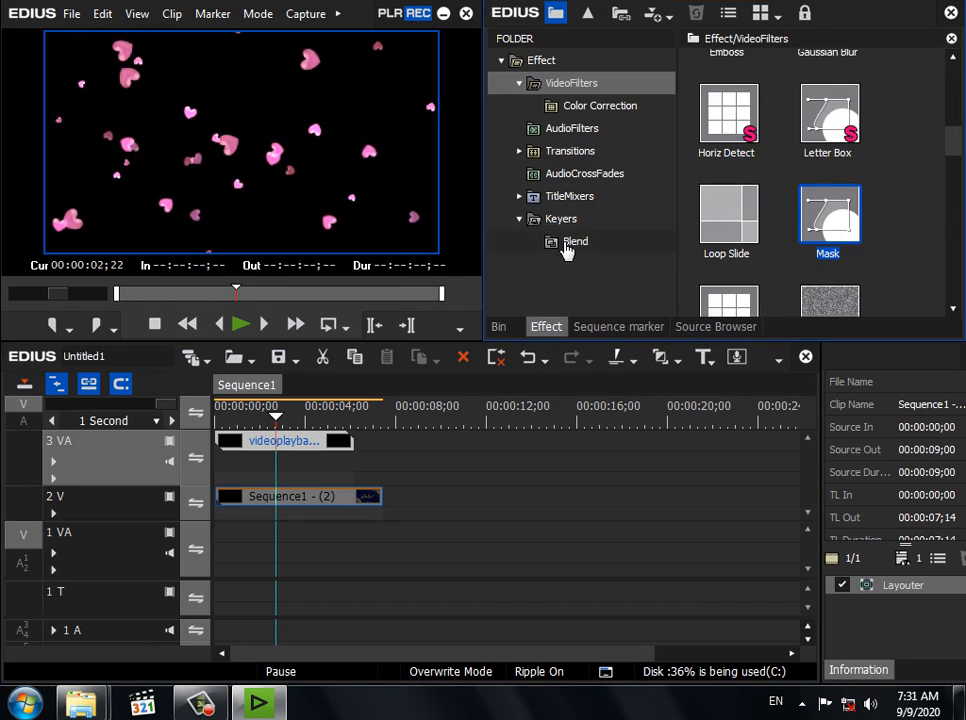
click(566, 246)
drag(958, 140, 958, 278)
click(741, 213)
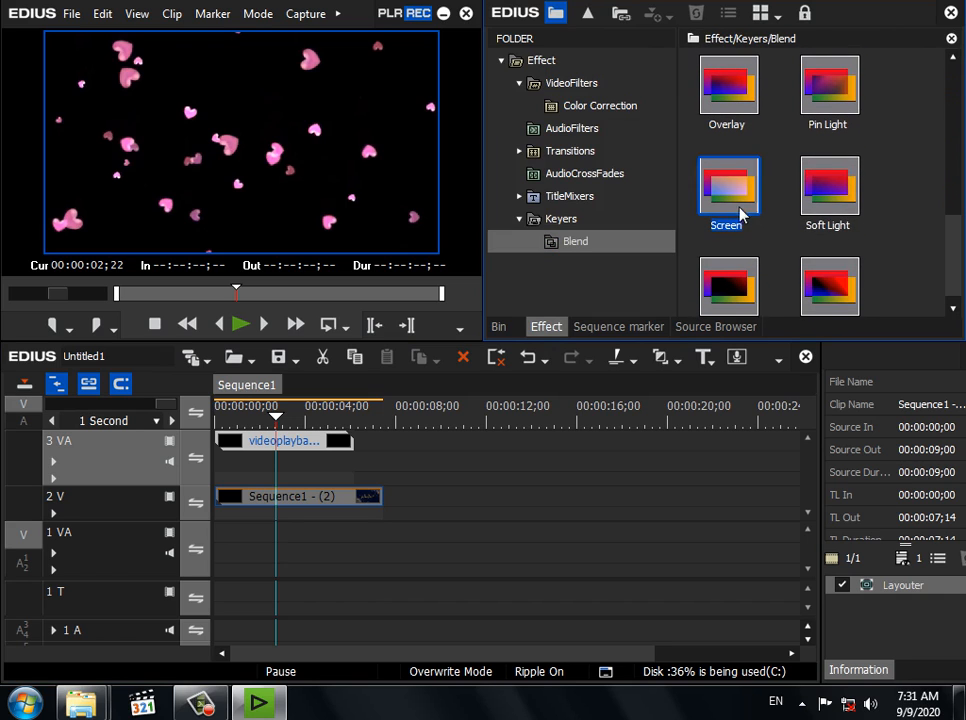
drag(348, 483, 302, 467)
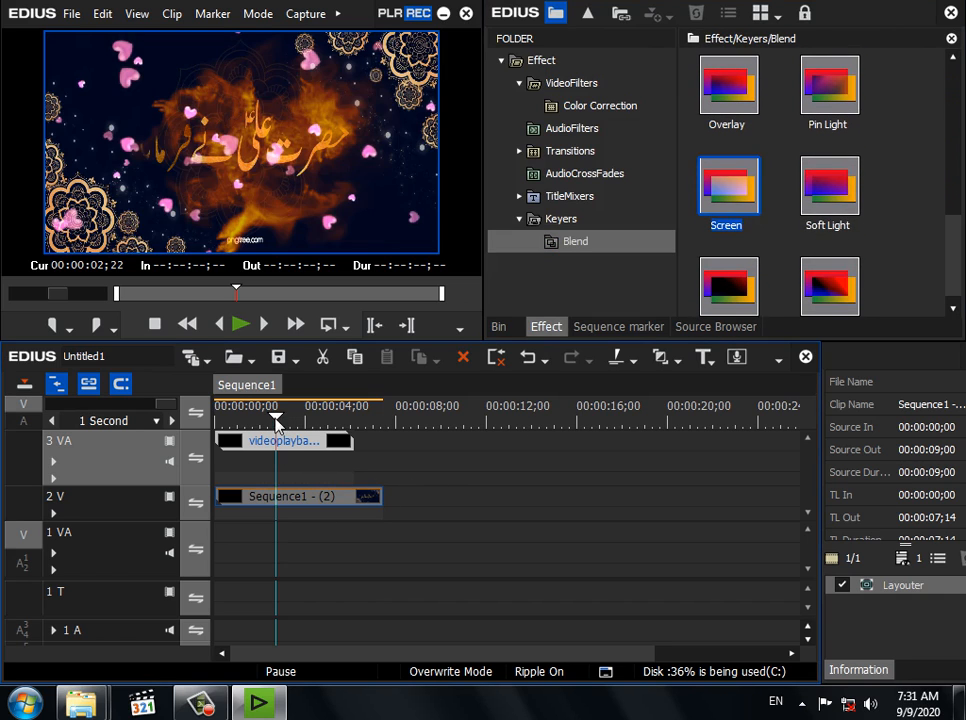
click(234, 433)
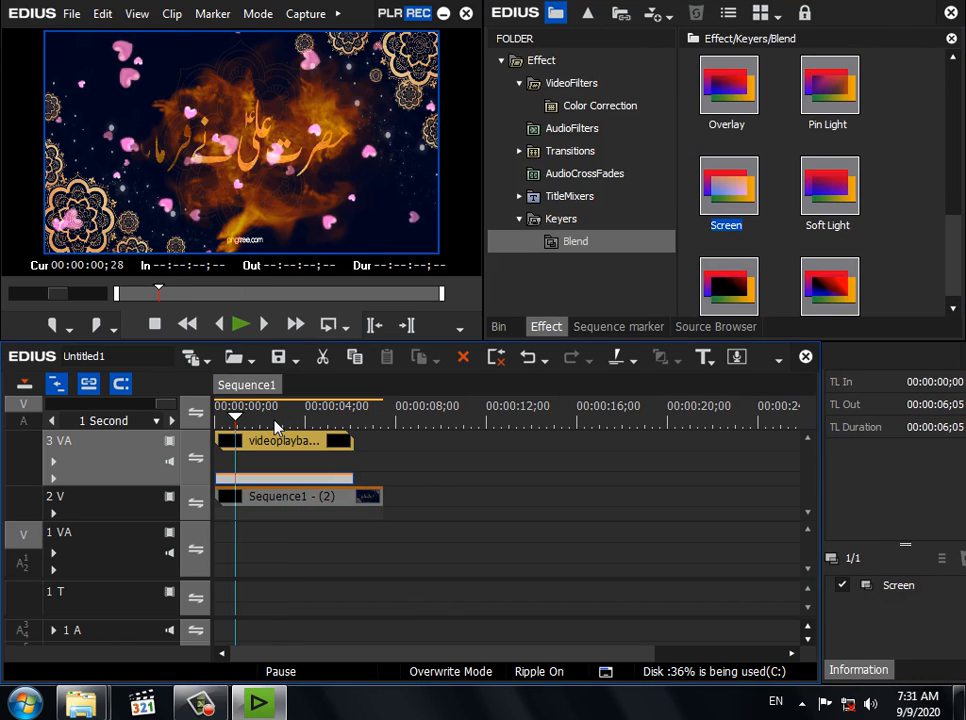
key(Home)
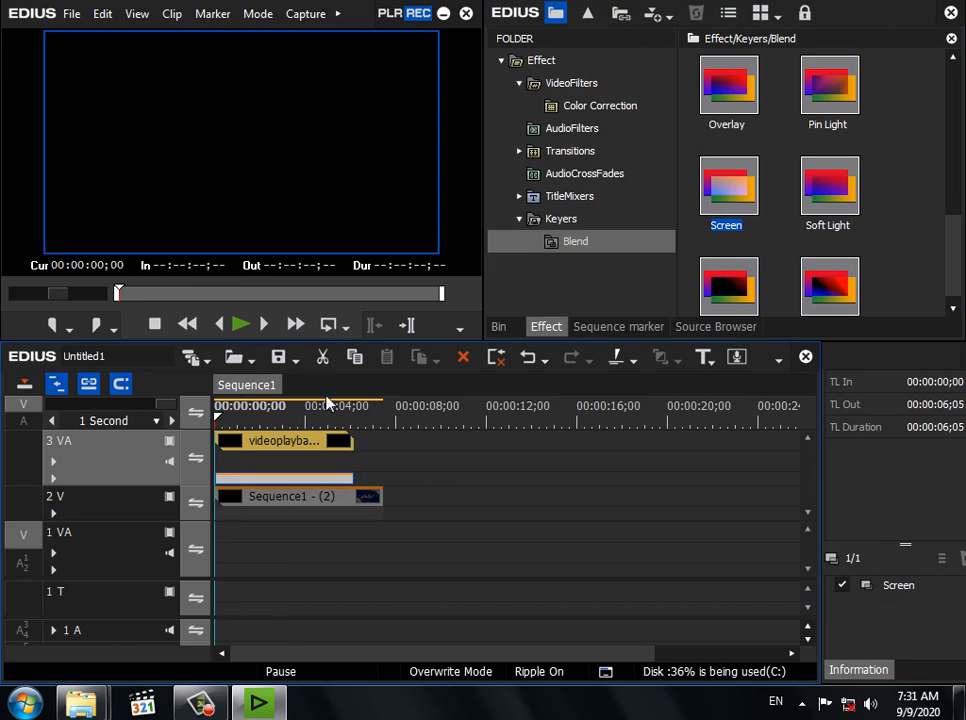
Add a batch export job using the H.264/AVC exporter, with Export Between In and Out and Export in 16bit/2ch selected
click(460, 328)
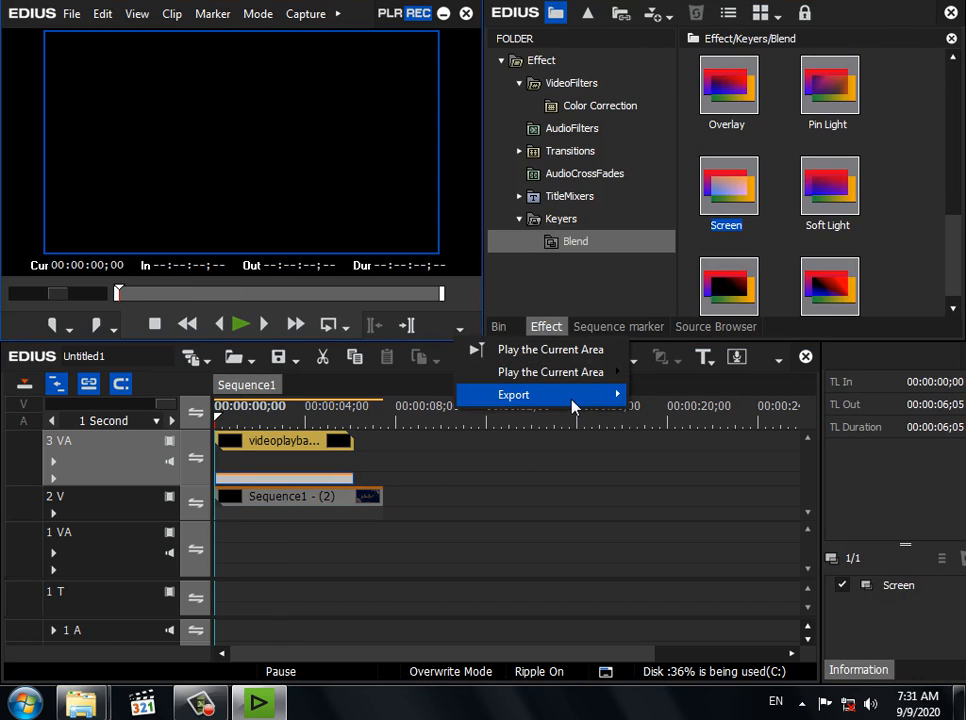
mouse_move(571, 396)
click(712, 516)
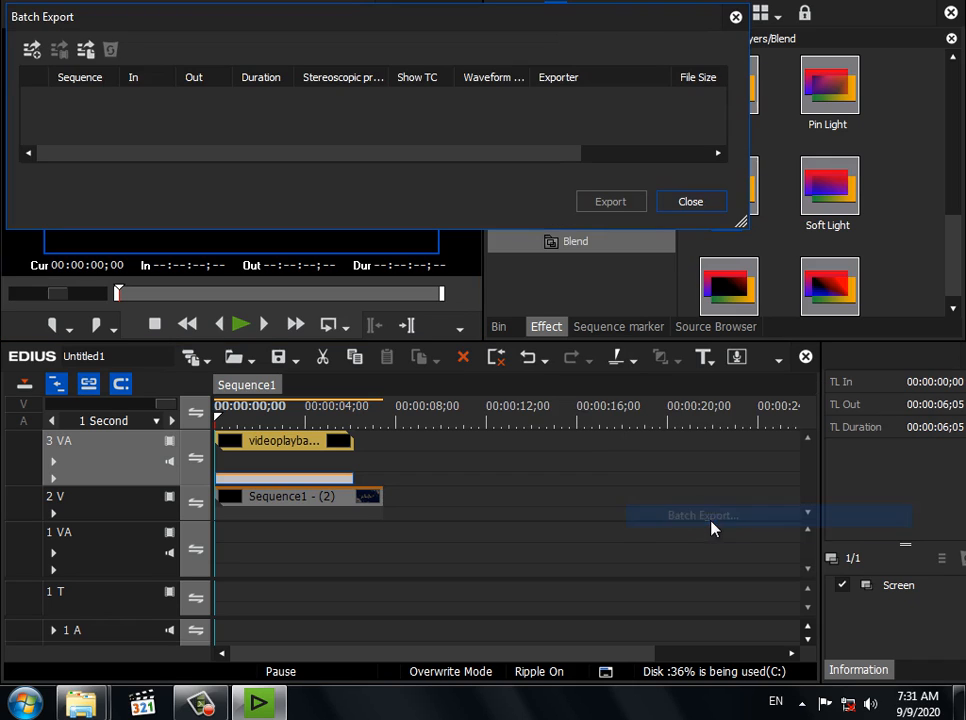
drag(743, 225, 934, 566)
click(28, 49)
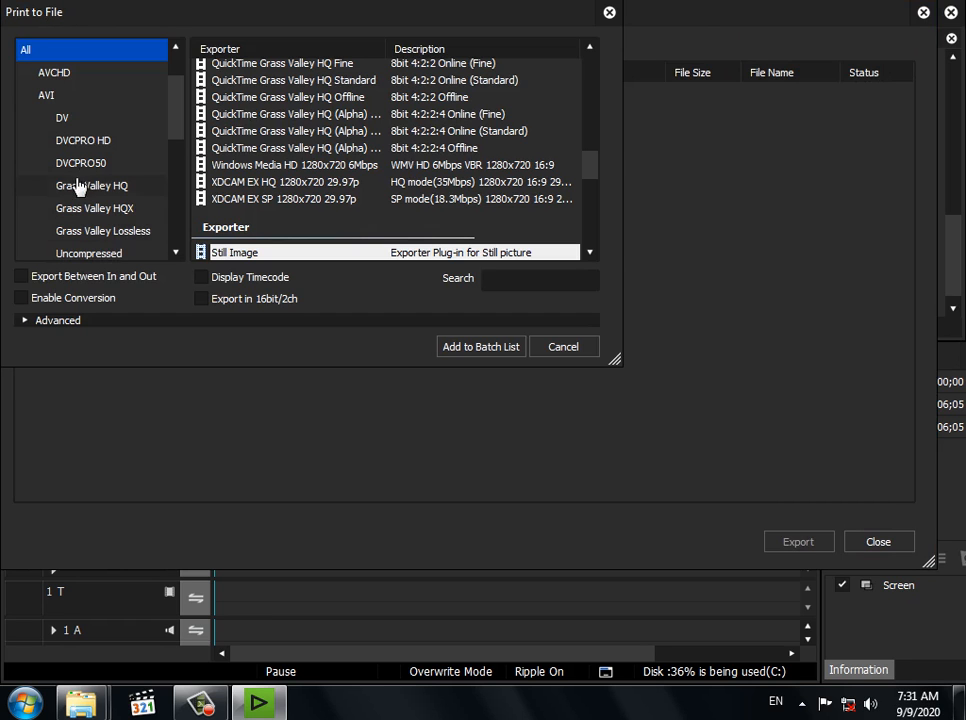
drag(172, 133, 179, 183)
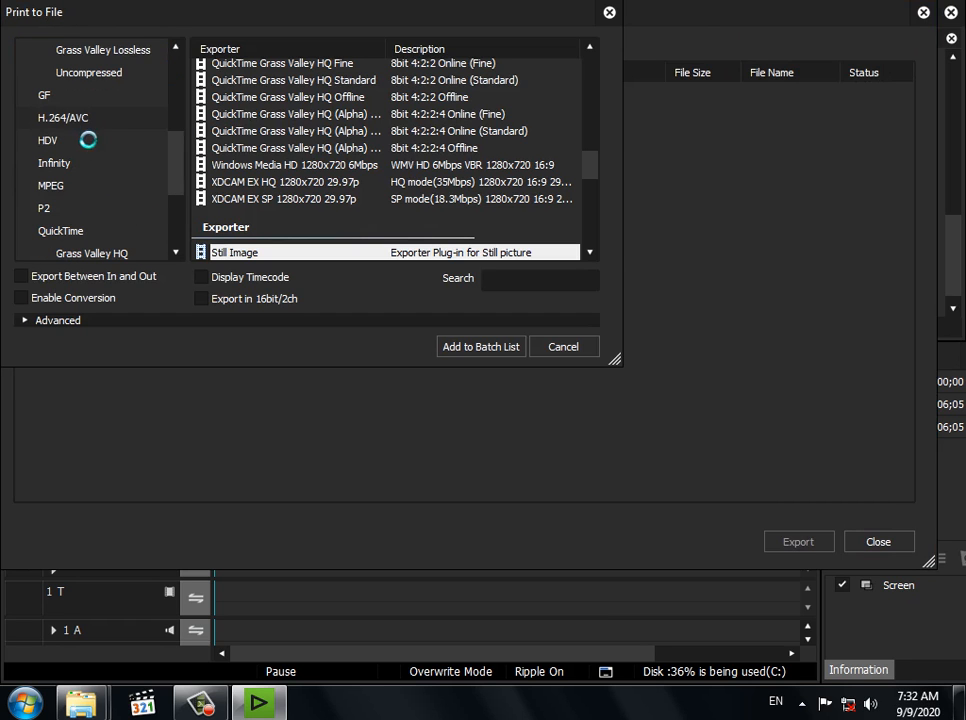
click(32, 118)
click(230, 163)
click(103, 277)
click(237, 299)
click(481, 347)
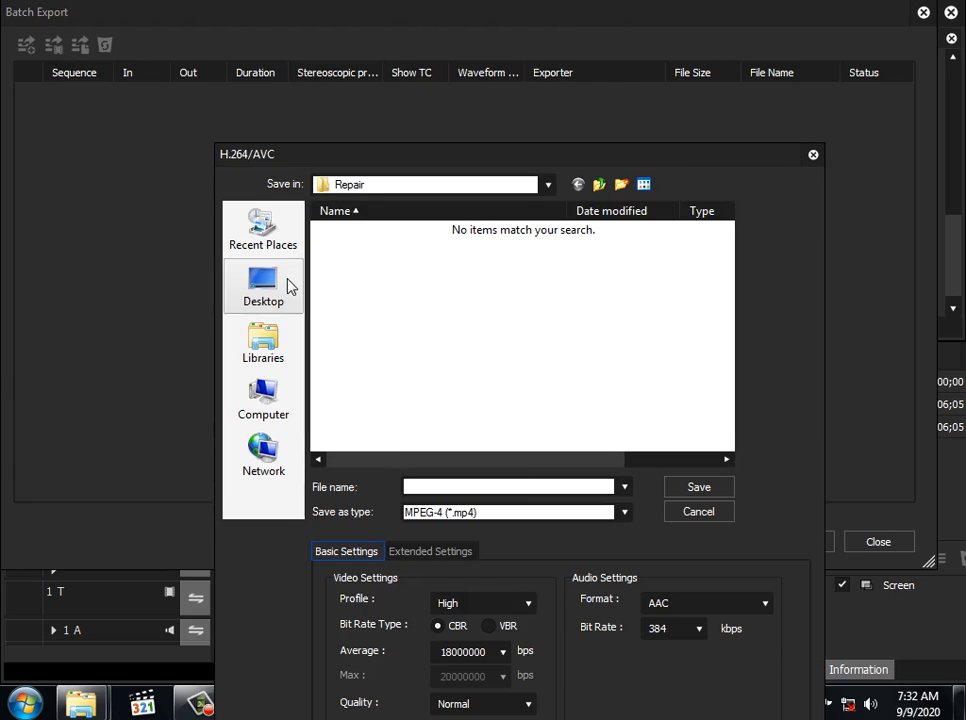
click(280, 283)
click(433, 486)
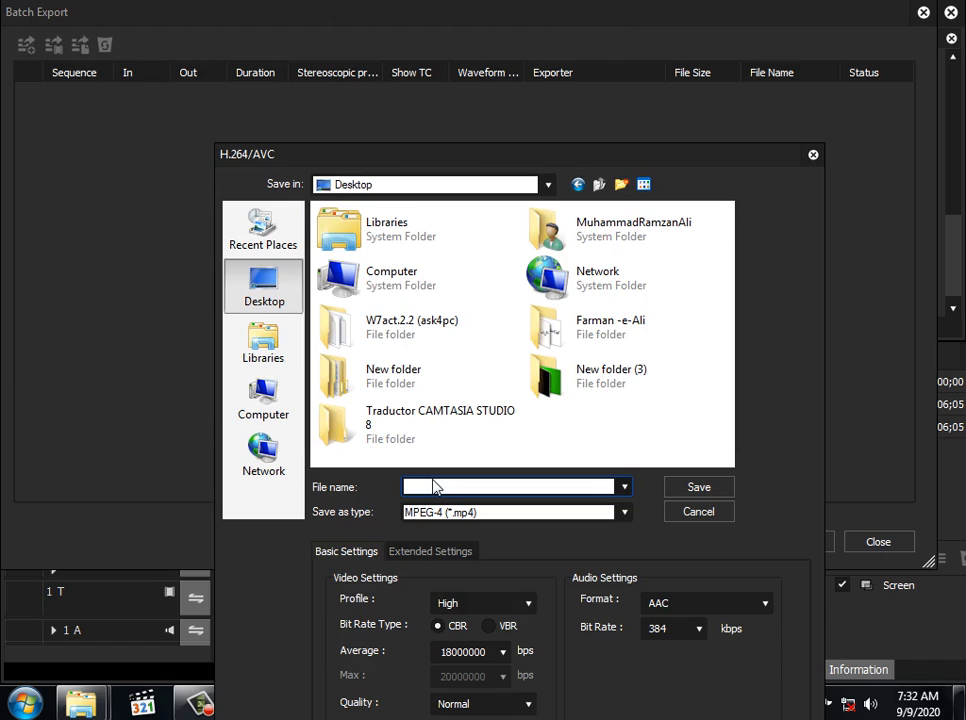
text(H Ali)
click(699, 487)
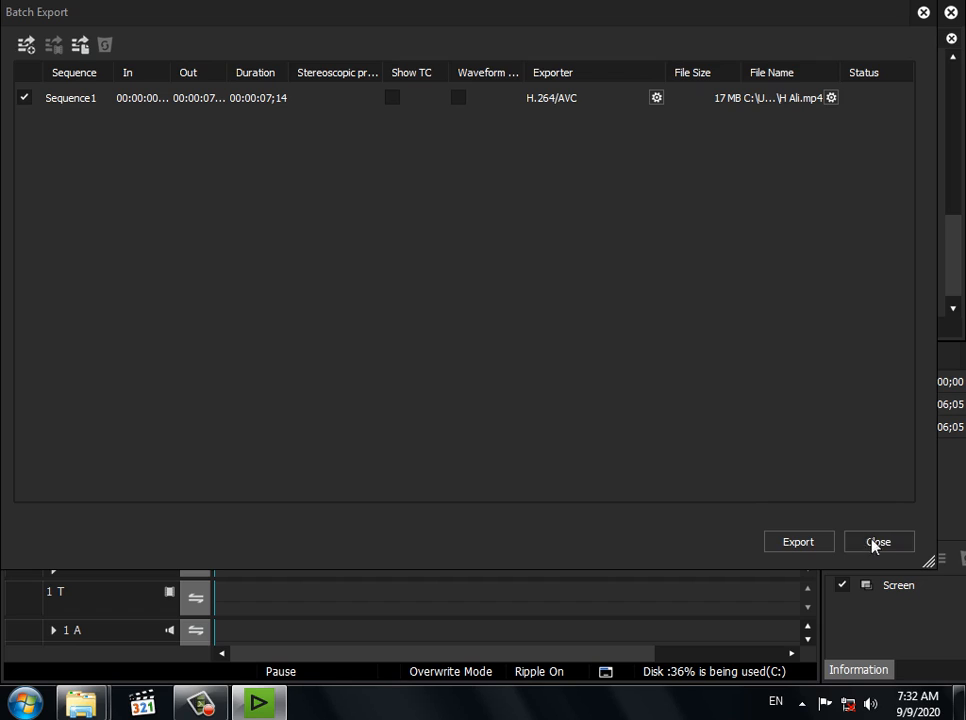
click(798, 542)
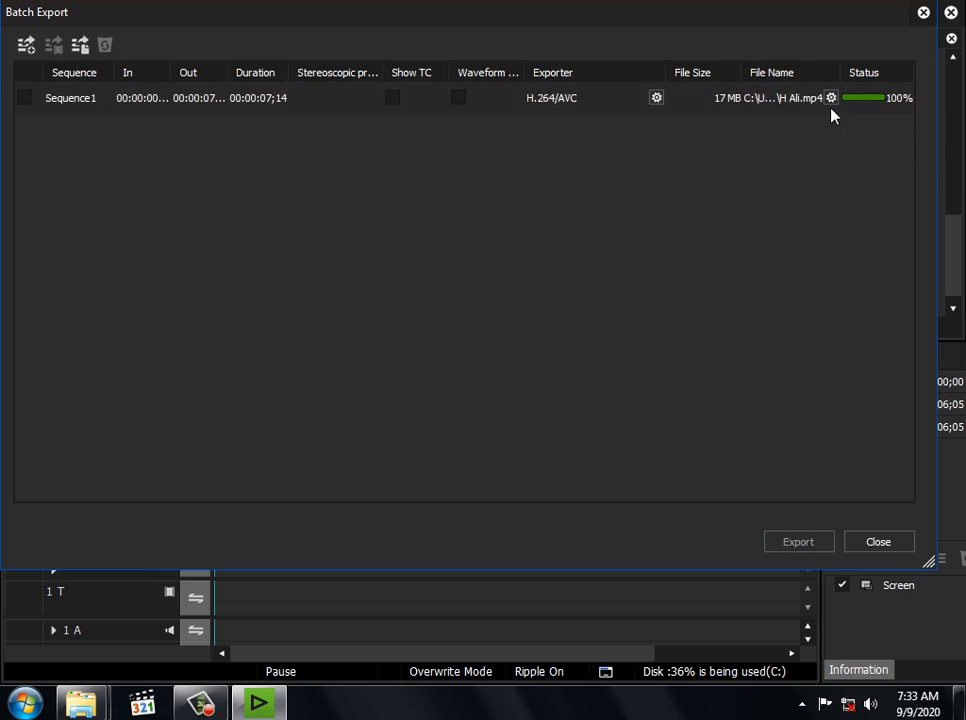
Close the finished batch export list and minimize the open windows to reach the desktop
double_click(796, 104)
click(640, 183)
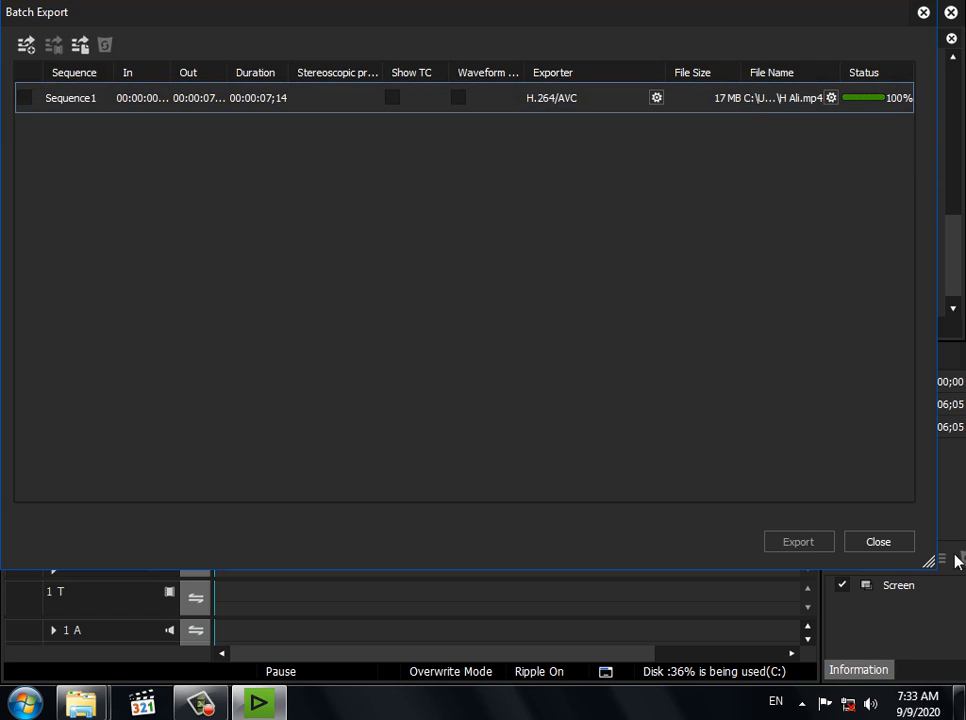
click(868, 546)
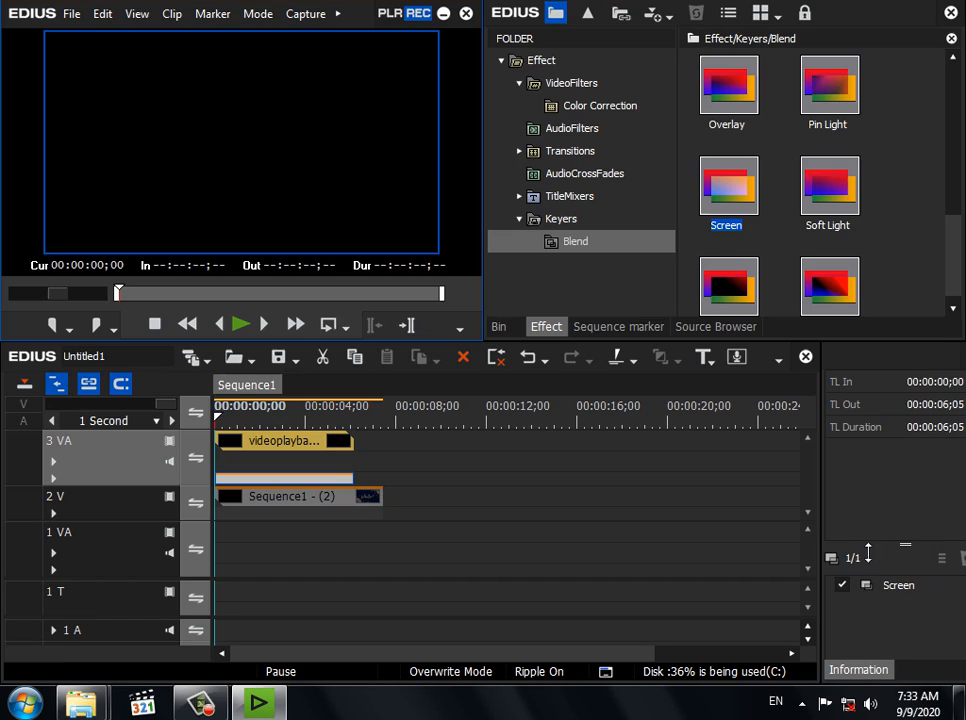
click(443, 13)
click(936, 8)
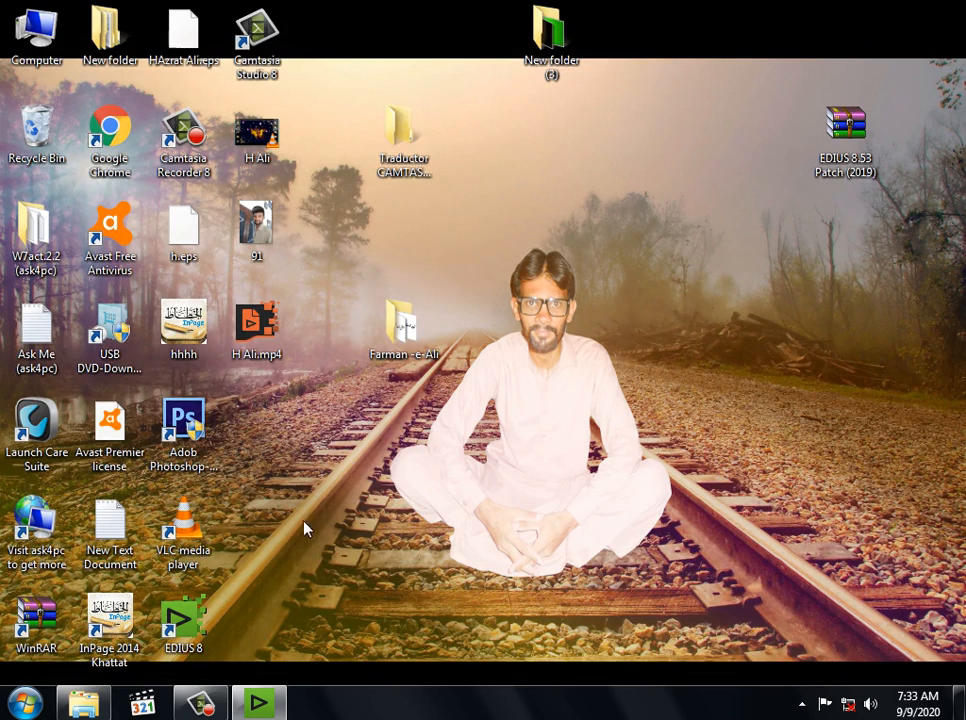
Play the exported H Ali video from the desktop in VLC with the volume raised to 85%, and replay it from the start
double_click(258, 160)
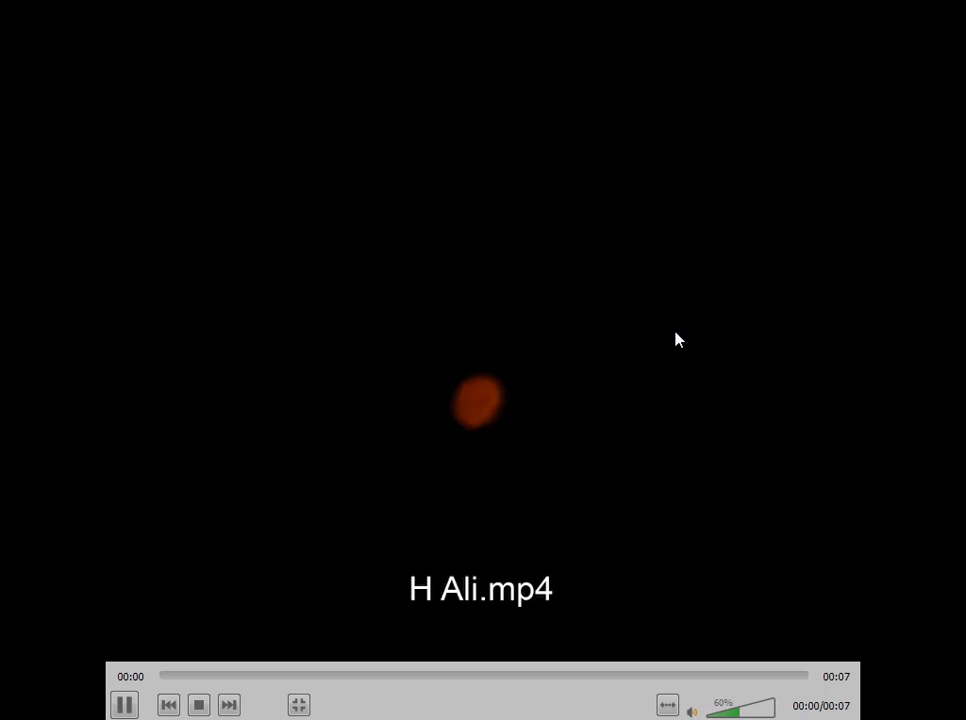
scroll(875, 265, up, 5)
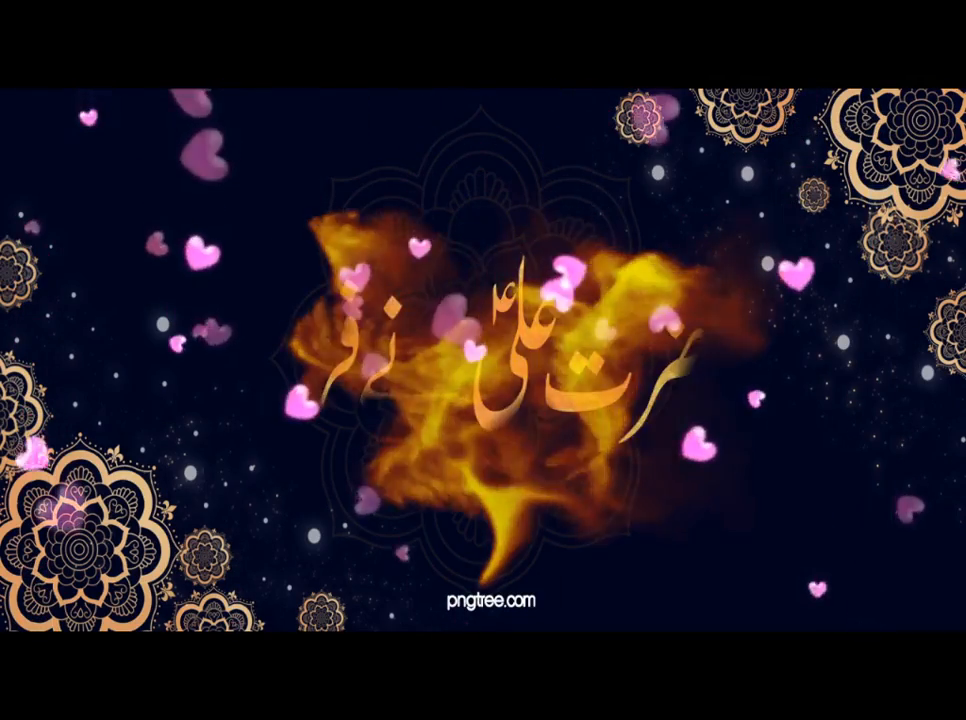
mouse_move(360, 633)
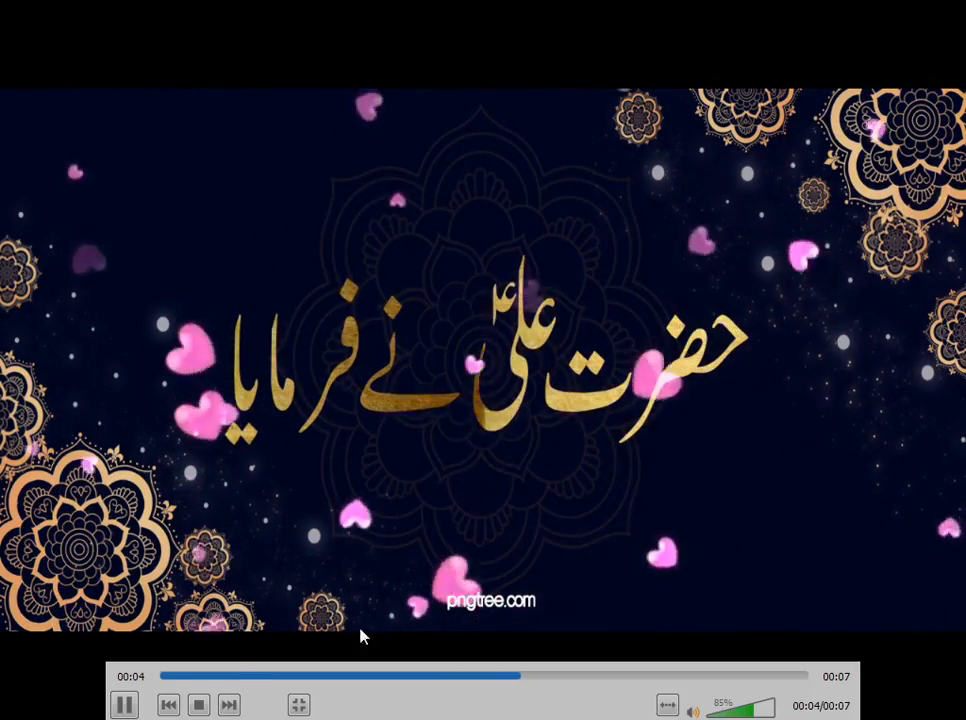
click(155, 680)
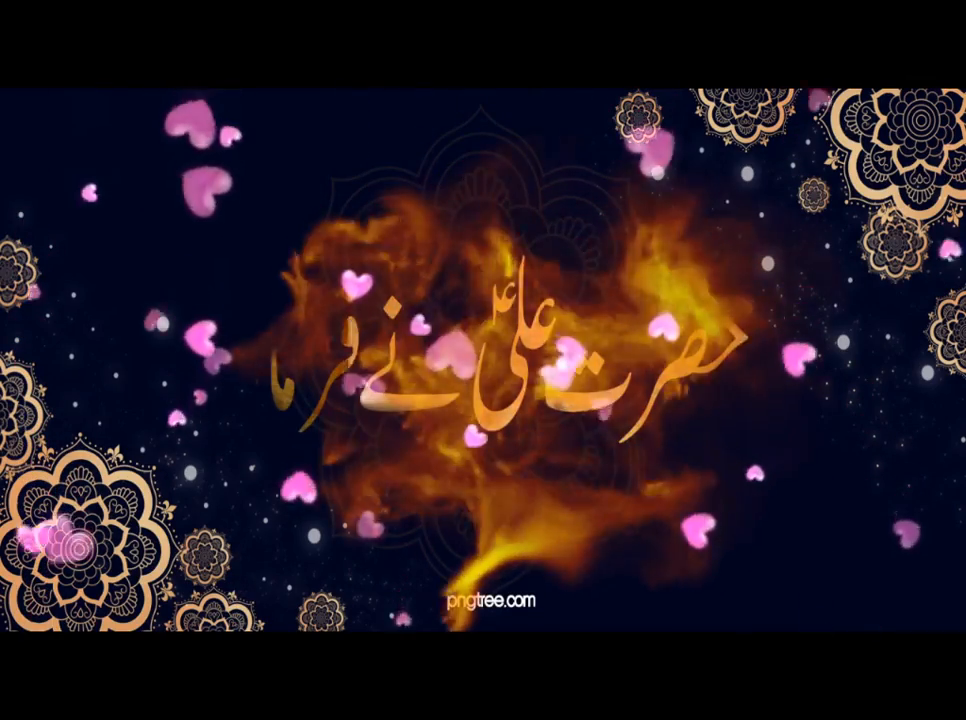
Exit the full-screen view of the H Ali video, reposition the VLC window and close it
double_click(334, 469)
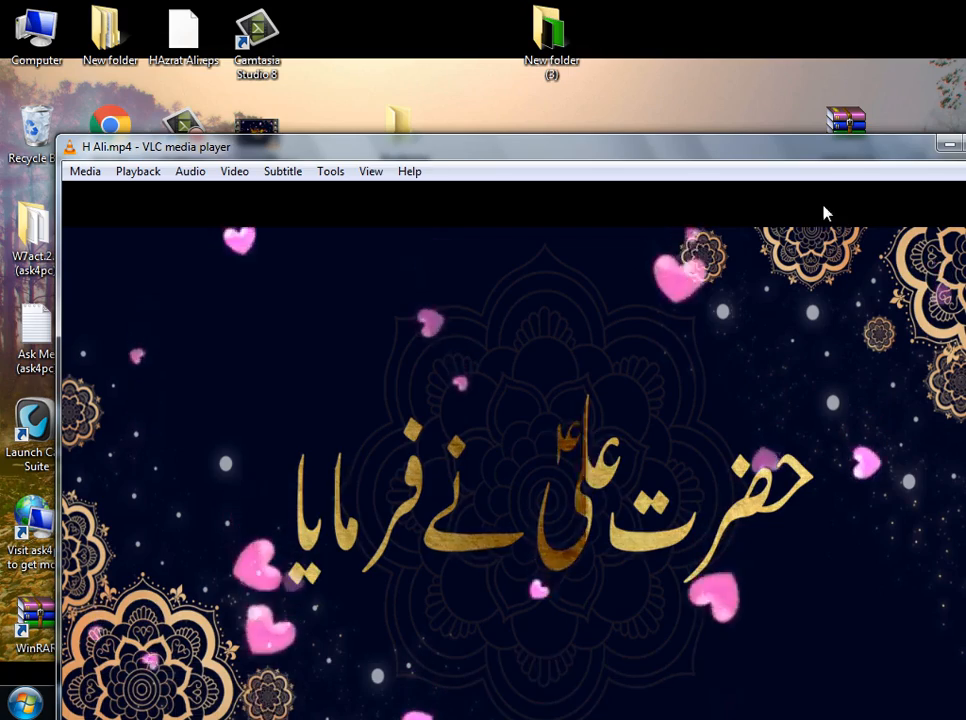
drag(872, 151, 617, 203)
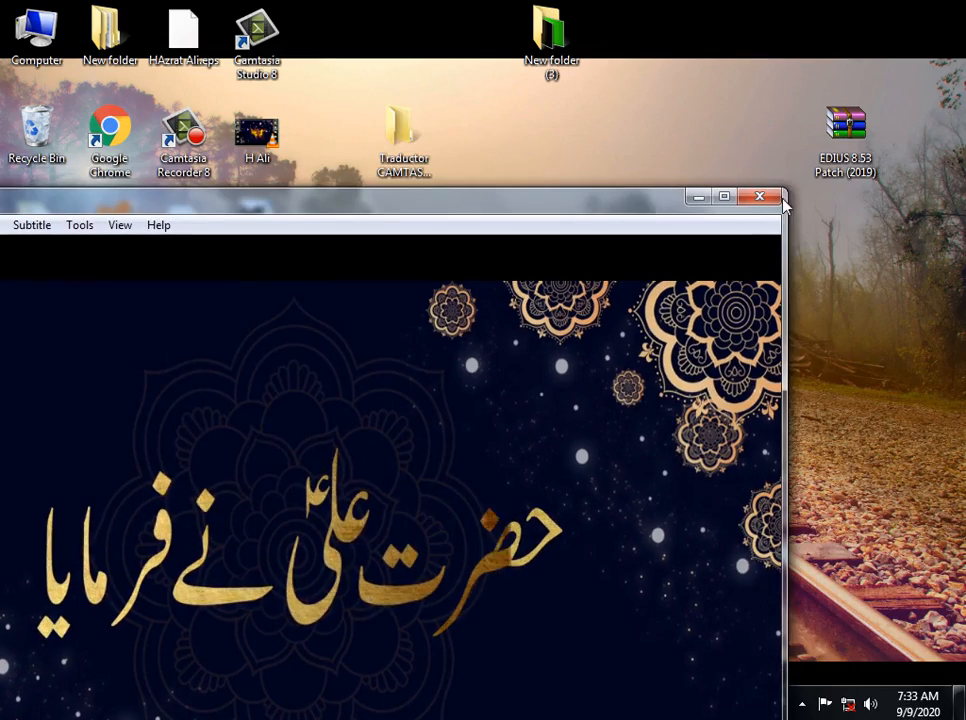
click(780, 198)
click(201, 703)
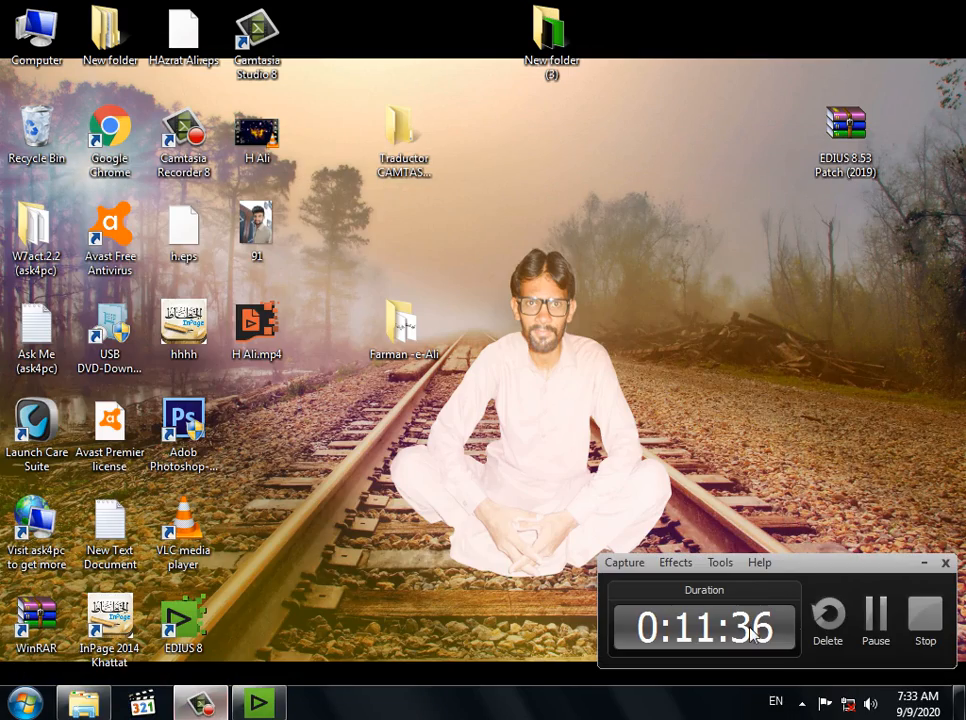